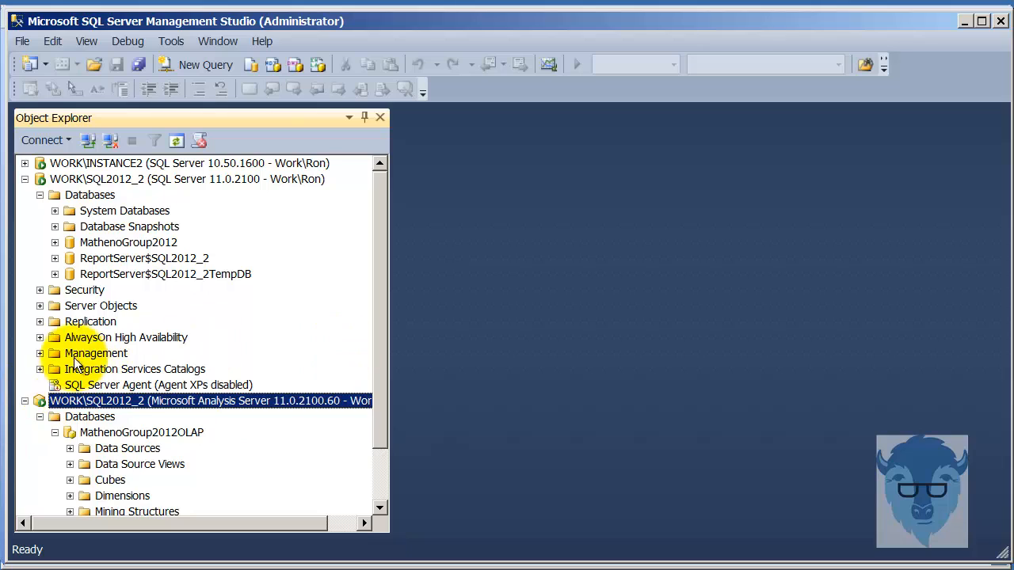
# - Collapse the Analysis Server and SQL2012_2 trees in Object Explorer, then minimize Management Studio
pyautogui.click(25, 402)
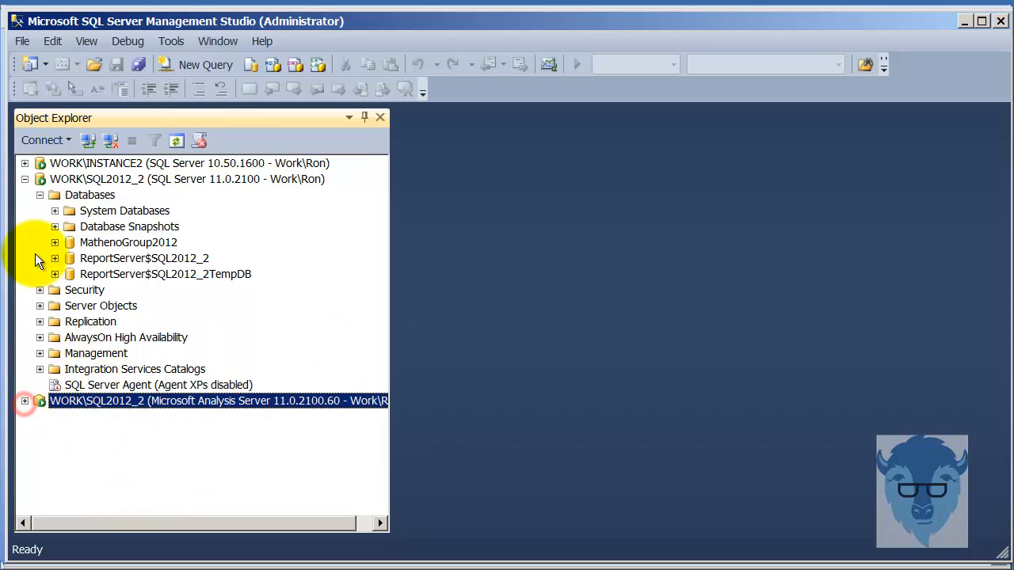
pyautogui.click(26, 178)
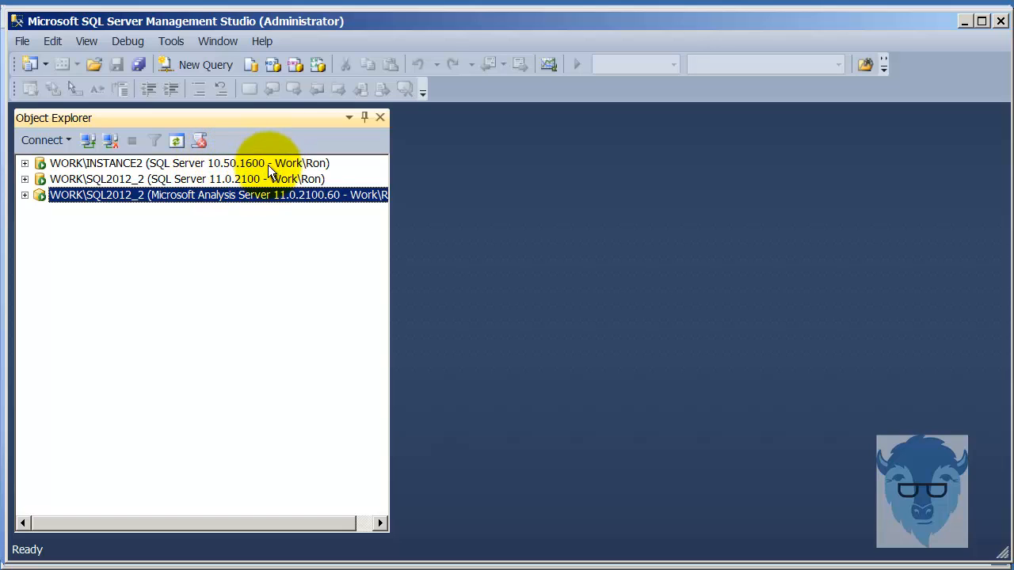
pyautogui.click(25, 178)
pyautogui.click(24, 176)
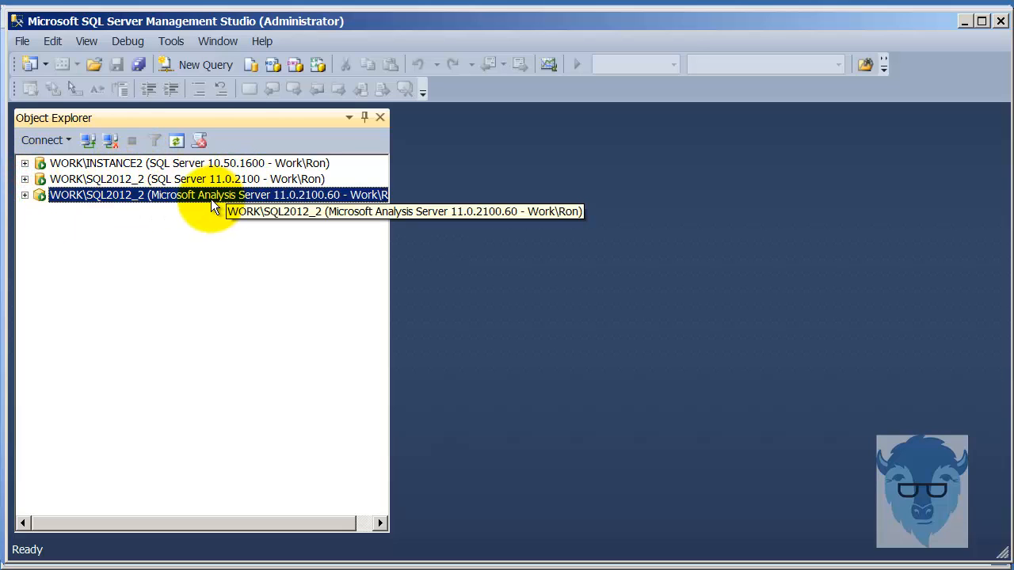
pyautogui.click(963, 20)
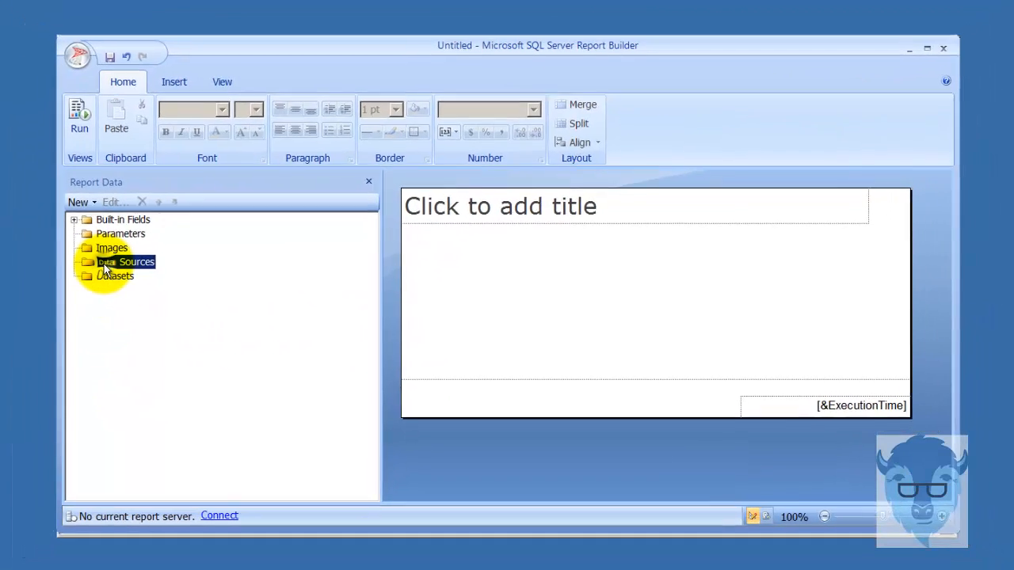
# - Add a new report data source, replacing the default name DataSource1 with SQL2012_2
pyautogui.rightClick(57, 261)
pyautogui.click(191, 273)
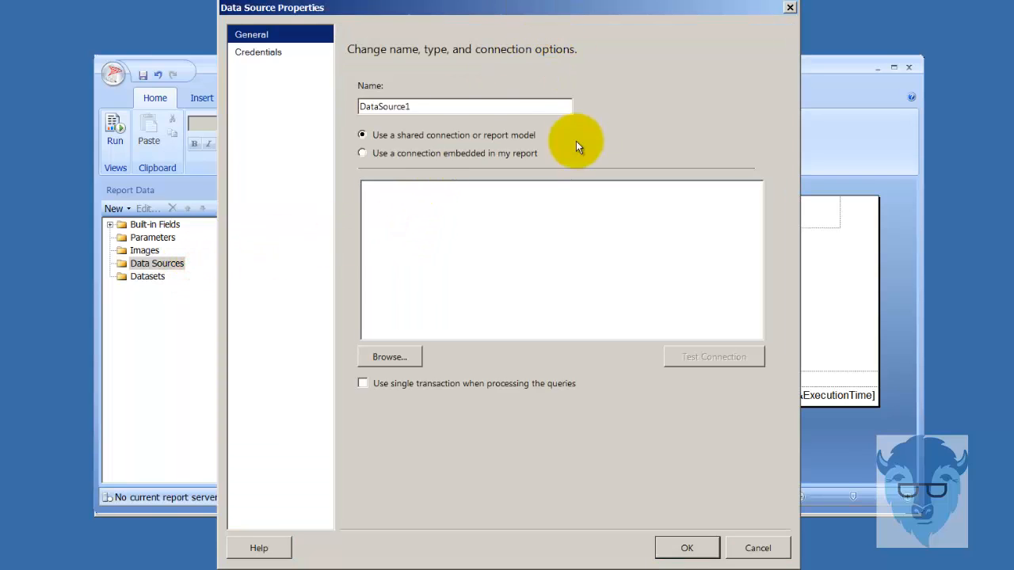
pyautogui.doubleClick(453, 108)
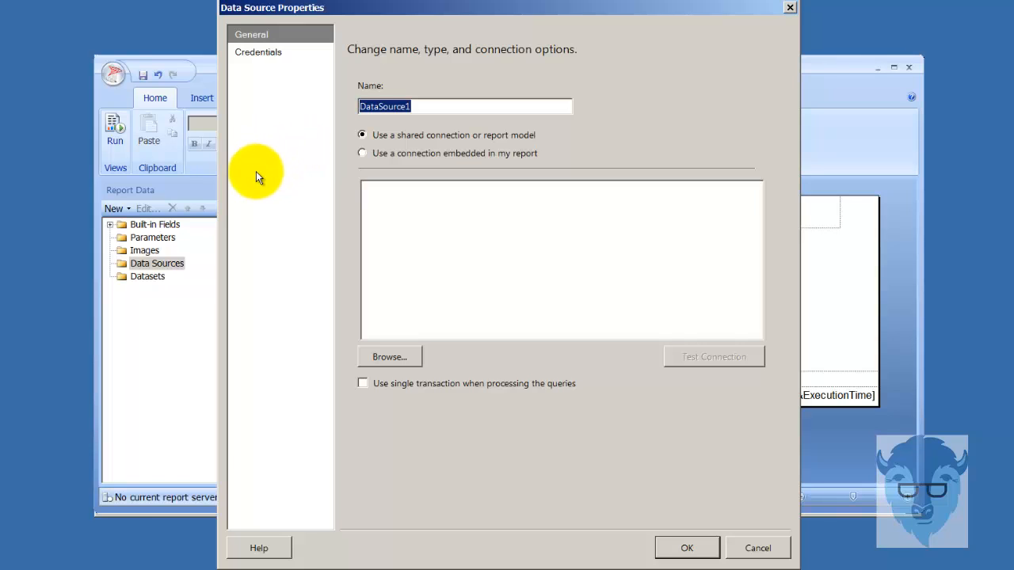
pyautogui.write('SQ')
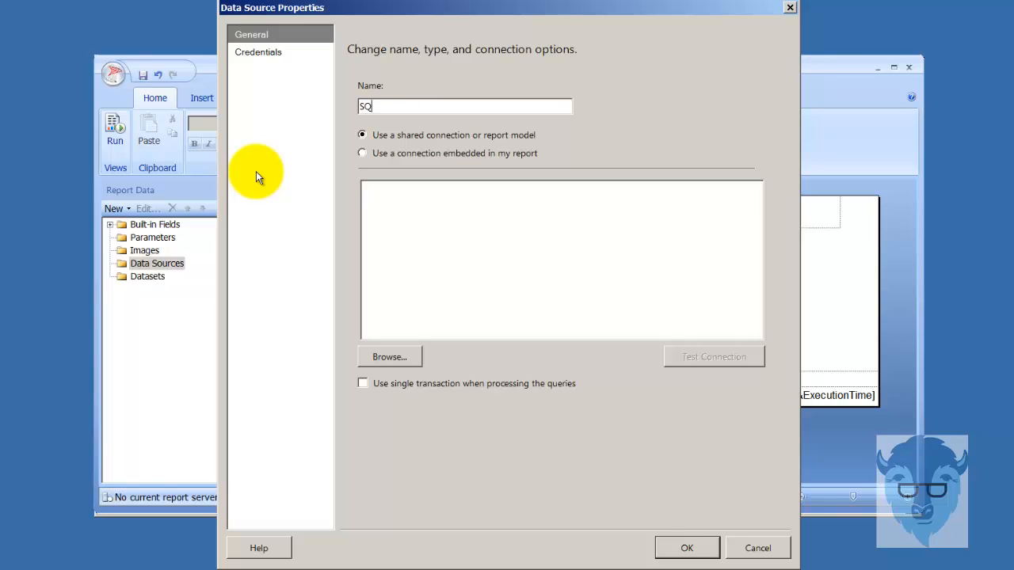
pyautogui.write('L2012_2')
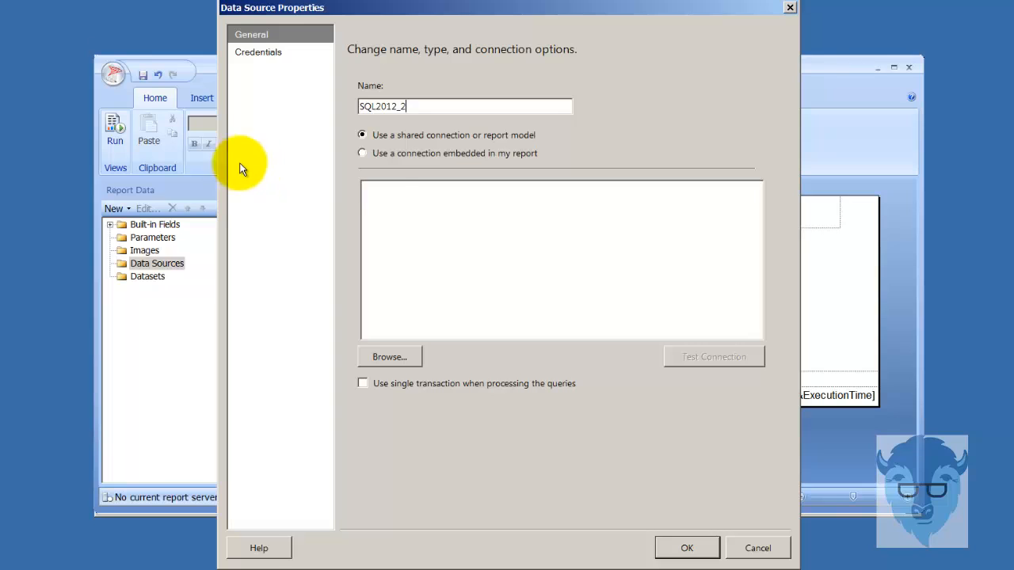
# - Embed a Microsoft SQL Server connection to server WORK\SQL2012_2, database MathenoGroup2012
pyautogui.click(364, 153)
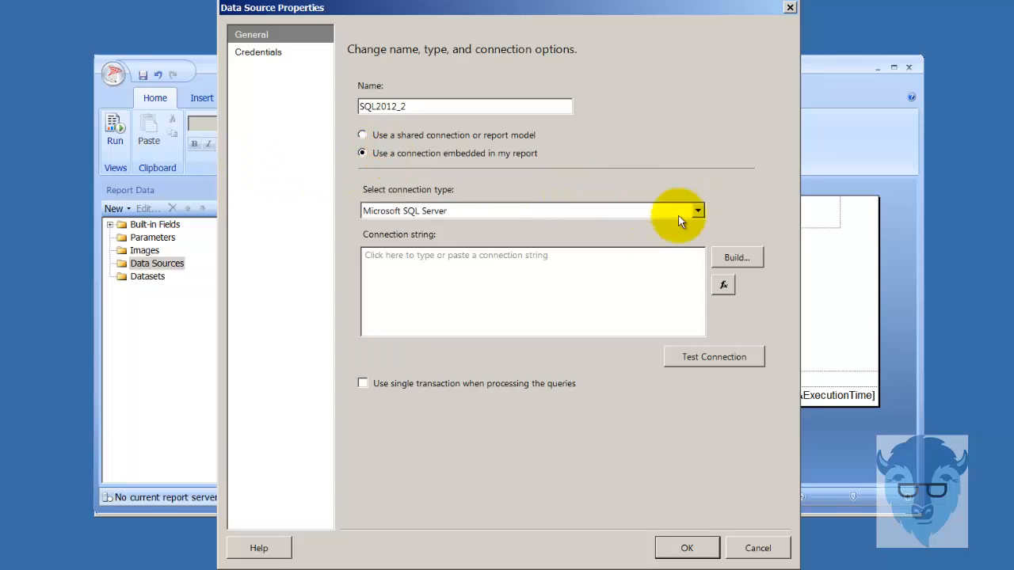
pyautogui.click(698, 211)
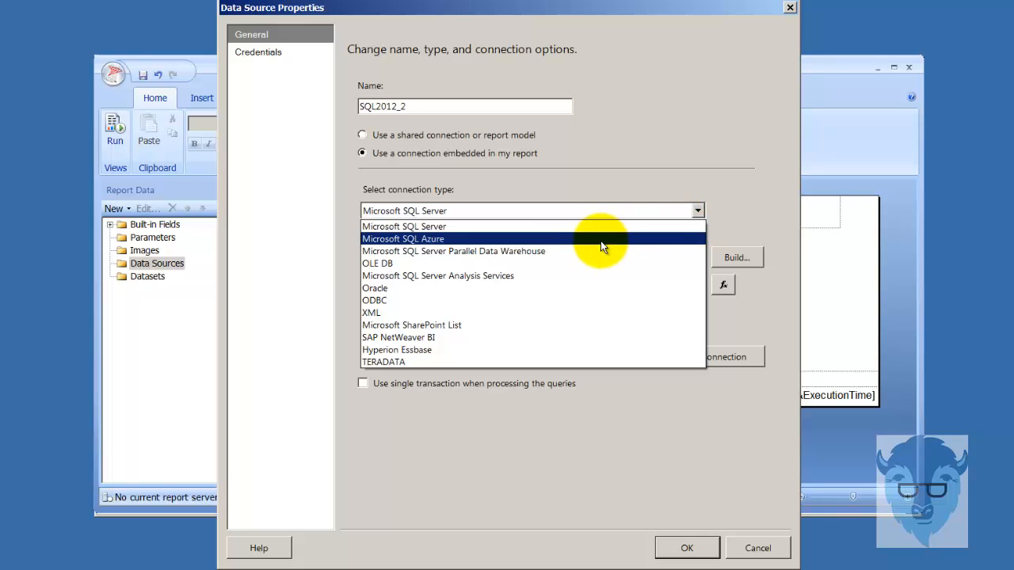
pyautogui.click(559, 228)
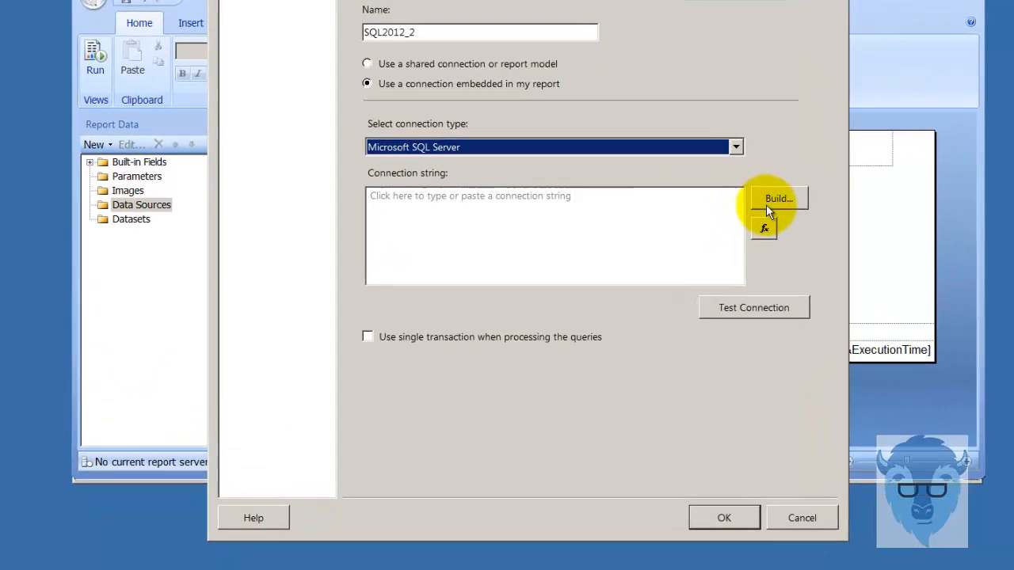
pyautogui.click(742, 251)
pyautogui.click(584, 103)
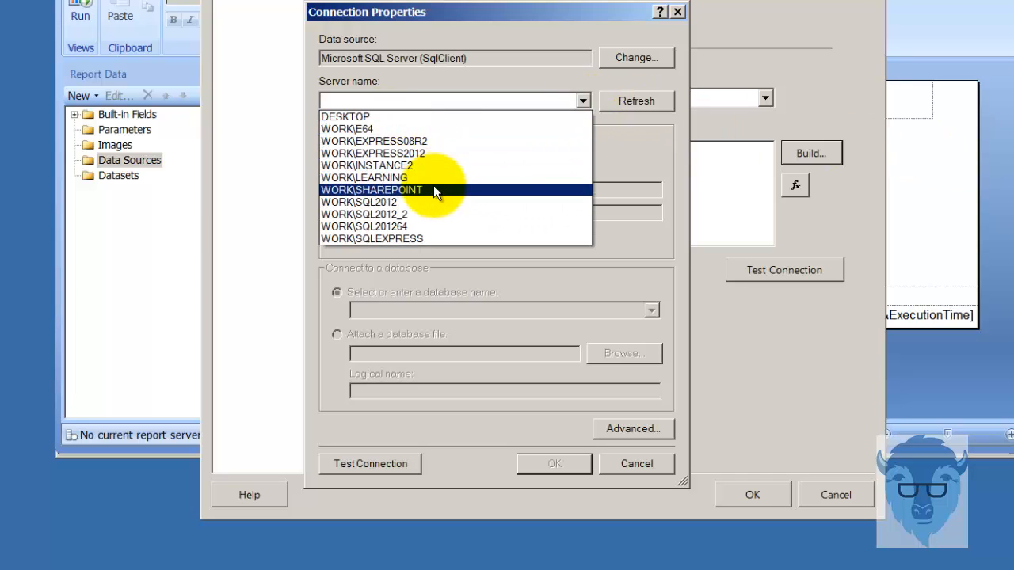
pyautogui.click(462, 213)
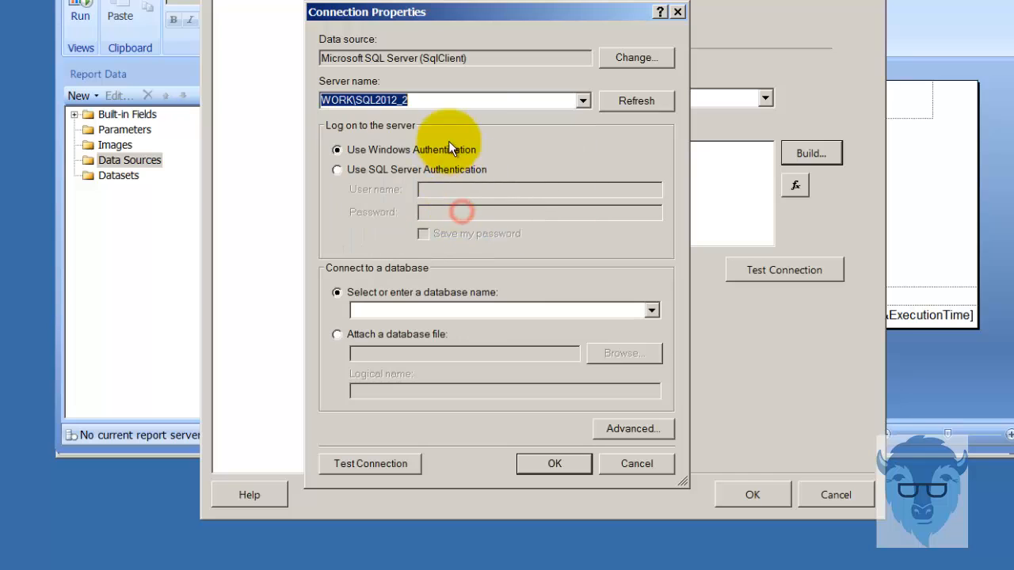
pyautogui.click(653, 310)
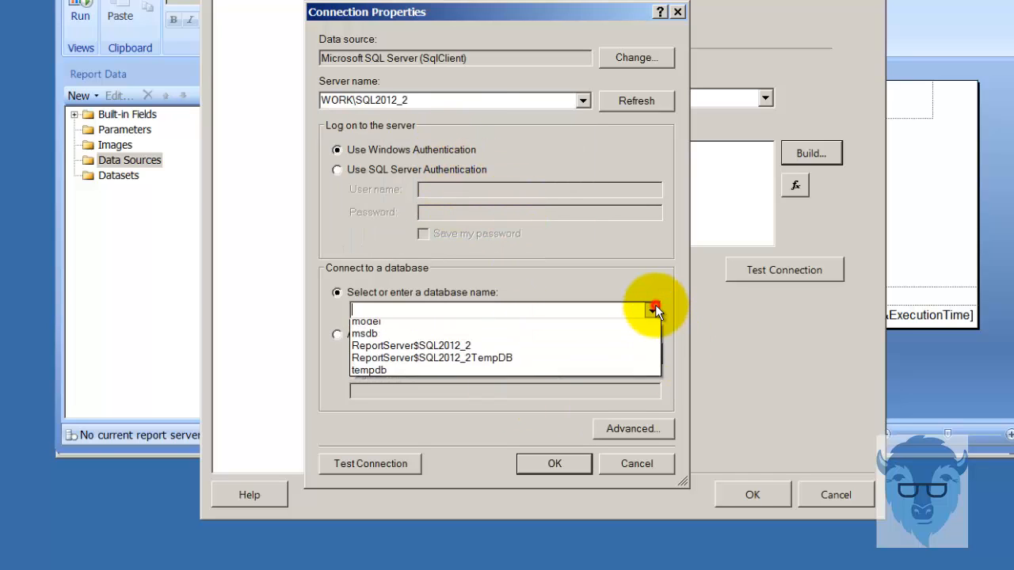
pyautogui.click(595, 337)
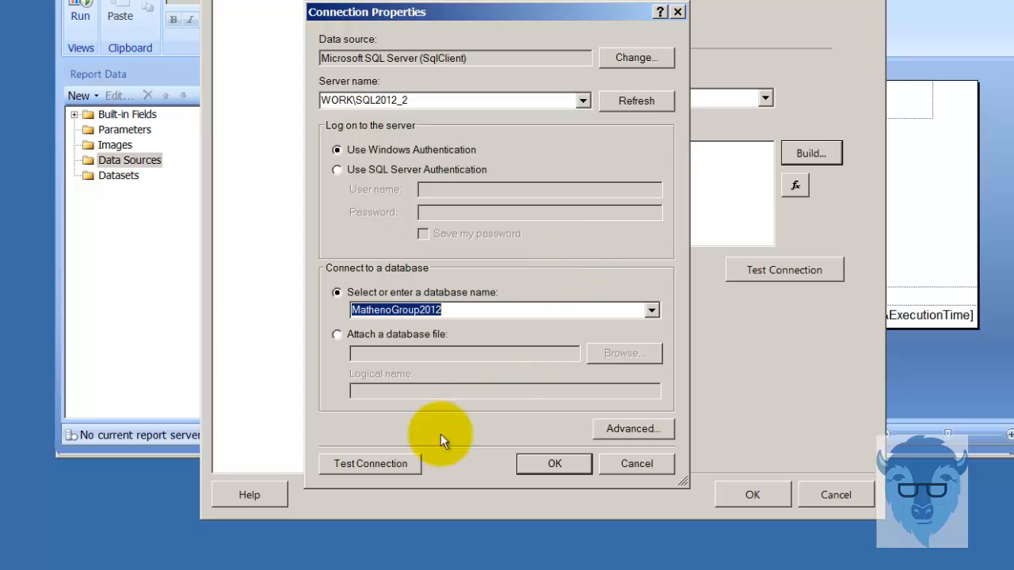
# - Test the connection successfully and save the SQL2012_2 data source
pyautogui.click(373, 465)
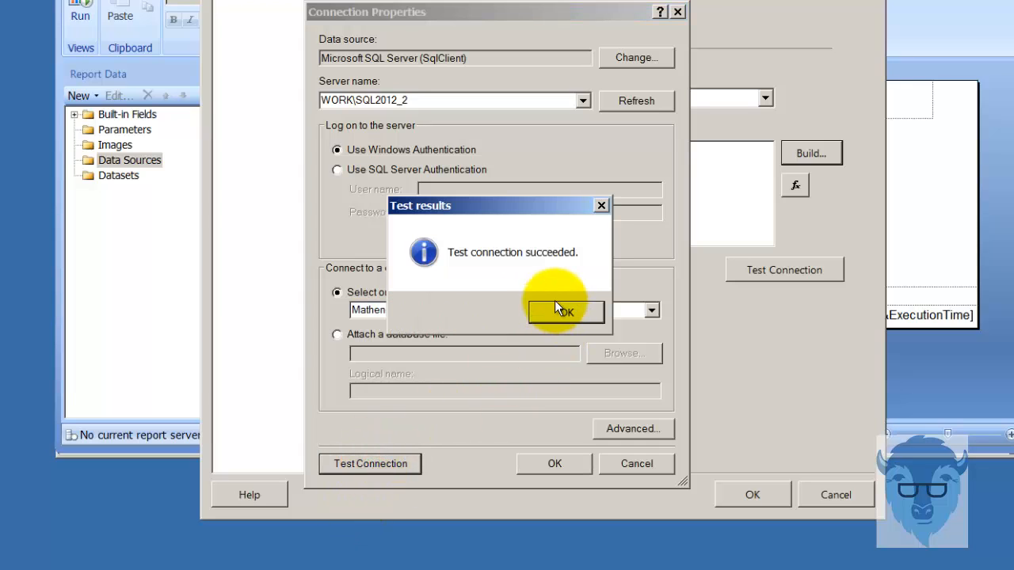
pyautogui.click(564, 306)
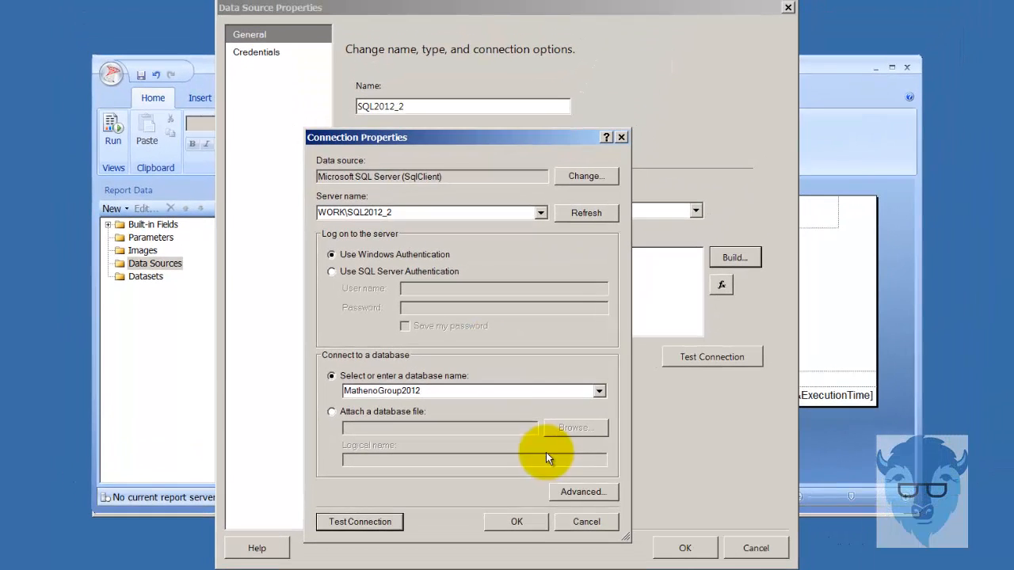
pyautogui.click(531, 520)
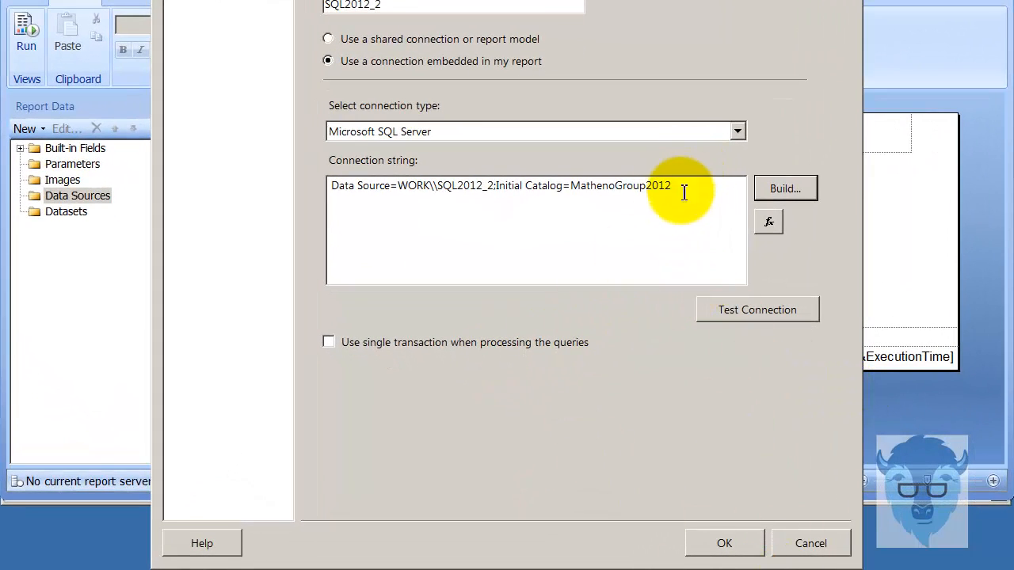
pyautogui.click(745, 555)
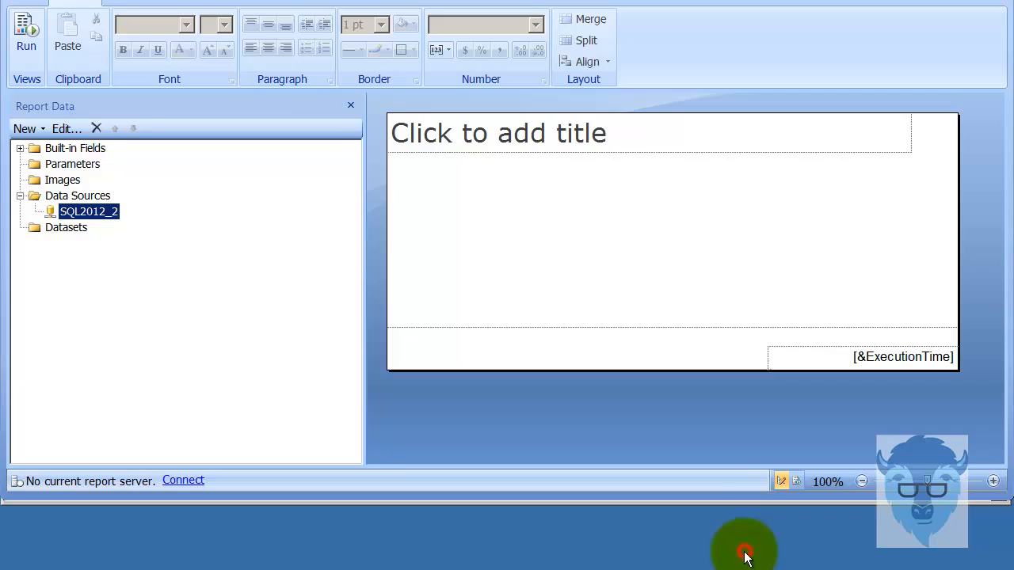
# - Add a new report-embedded dataset, DataSet1, using SQL2012_2 as its data source
pyautogui.click(54, 227)
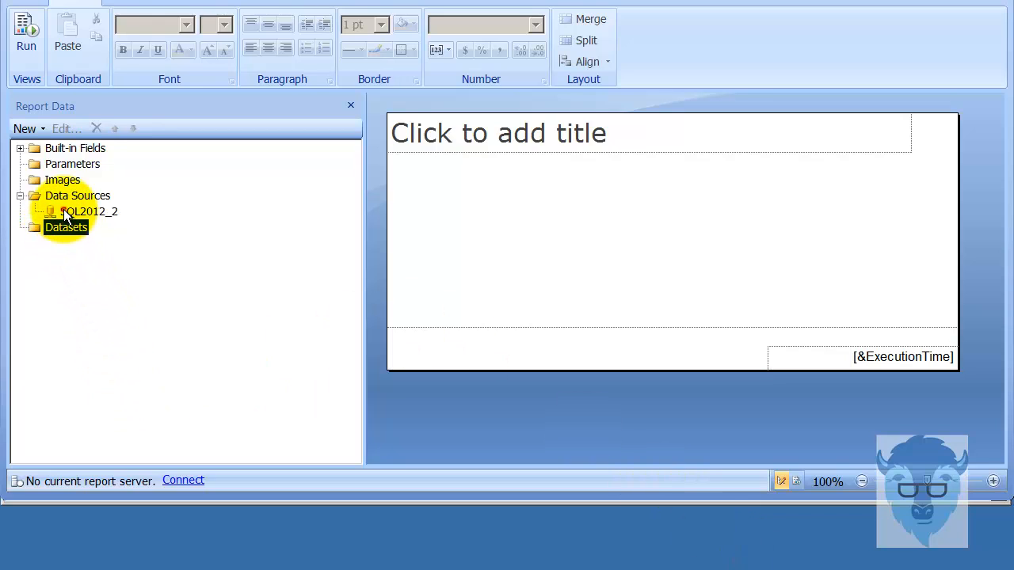
pyautogui.click(64, 211)
pyautogui.click(62, 226)
pyautogui.rightClick(62, 226)
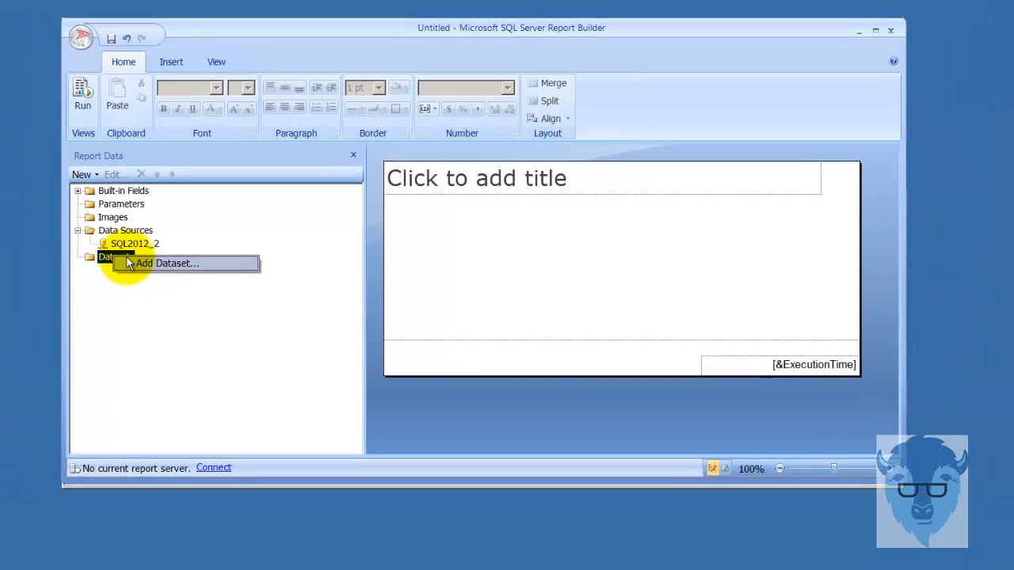
pyautogui.click(131, 263)
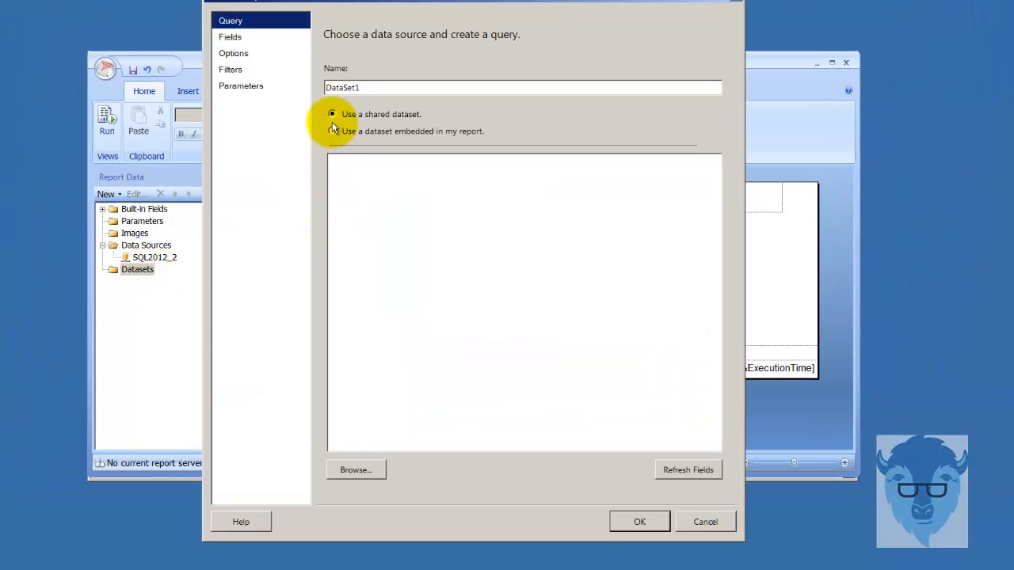
pyautogui.click(337, 131)
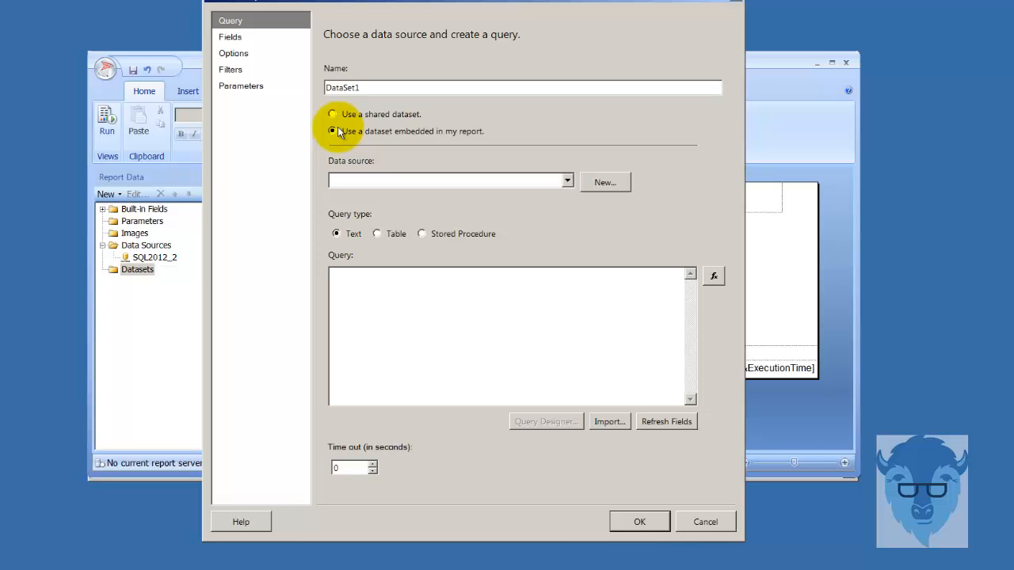
pyautogui.moveTo(369, 4); pyautogui.dragTo(367, 37)
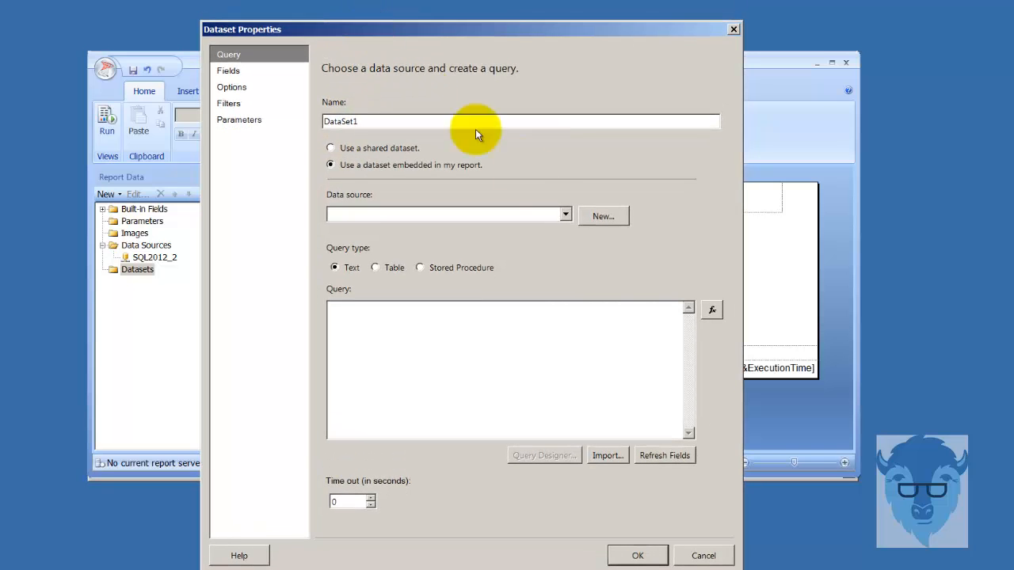
pyautogui.click(559, 219)
pyautogui.click(553, 229)
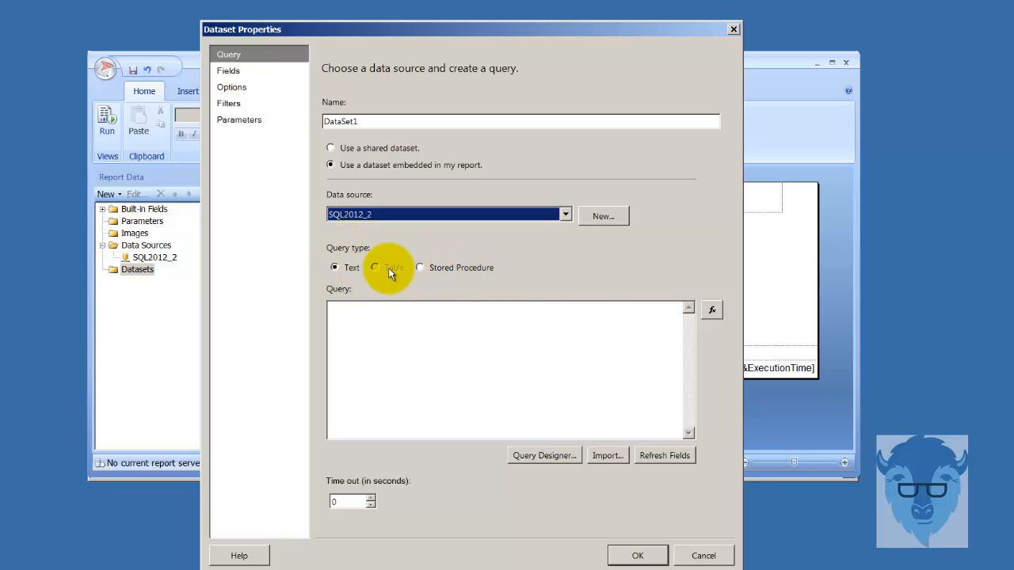
# - Query HumanResources.Employee without BusinessEntityID, rowguid and CurrentFlag, run it, and accept
pyautogui.click(564, 461)
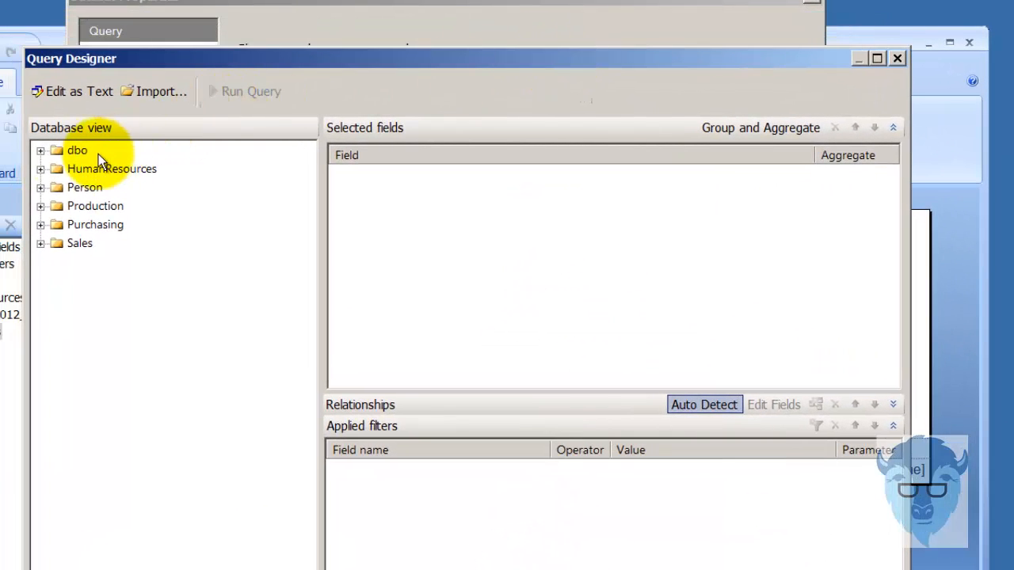
pyautogui.click(40, 169)
pyautogui.click(56, 188)
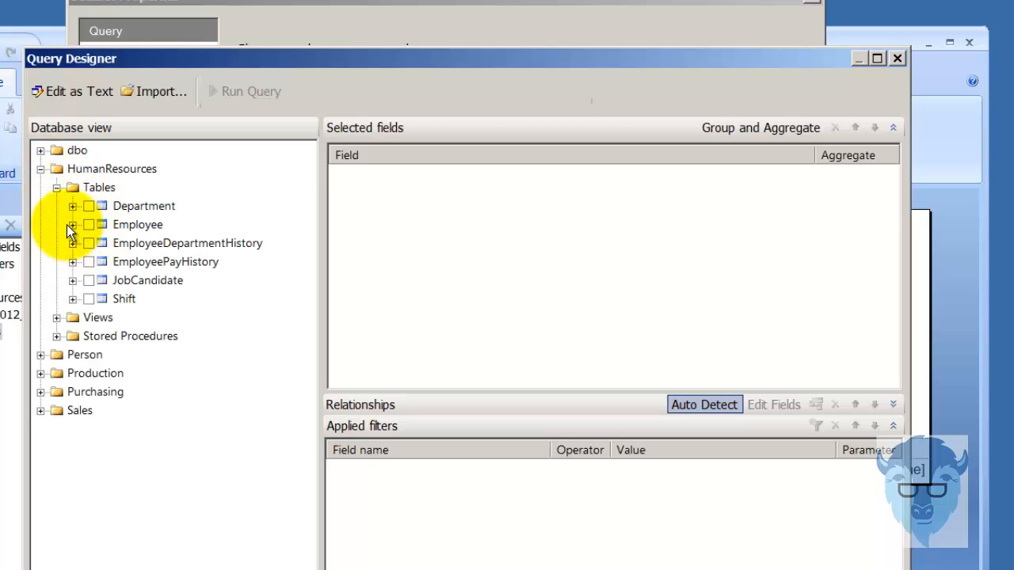
pyautogui.click(72, 225)
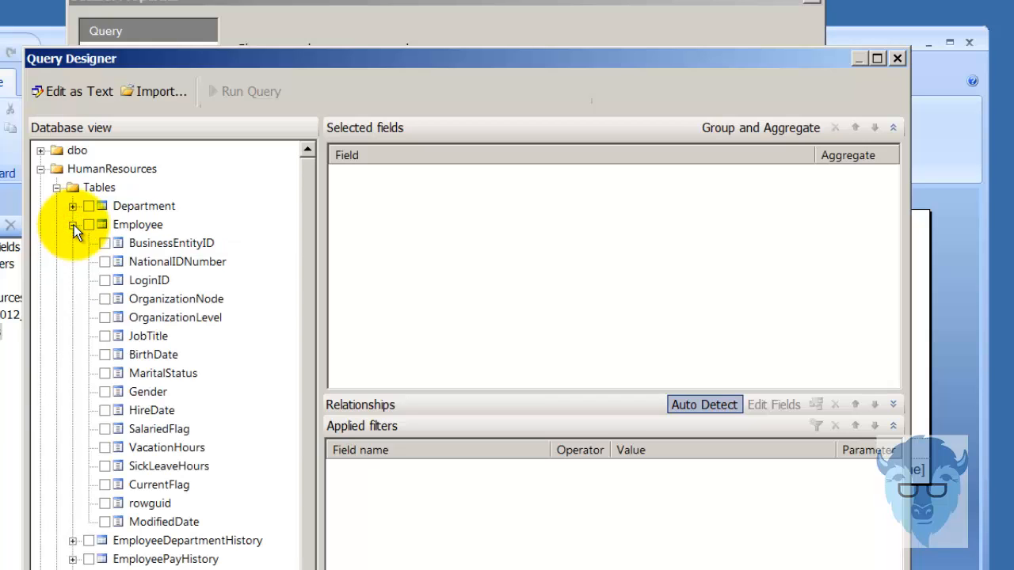
pyautogui.click(88, 226)
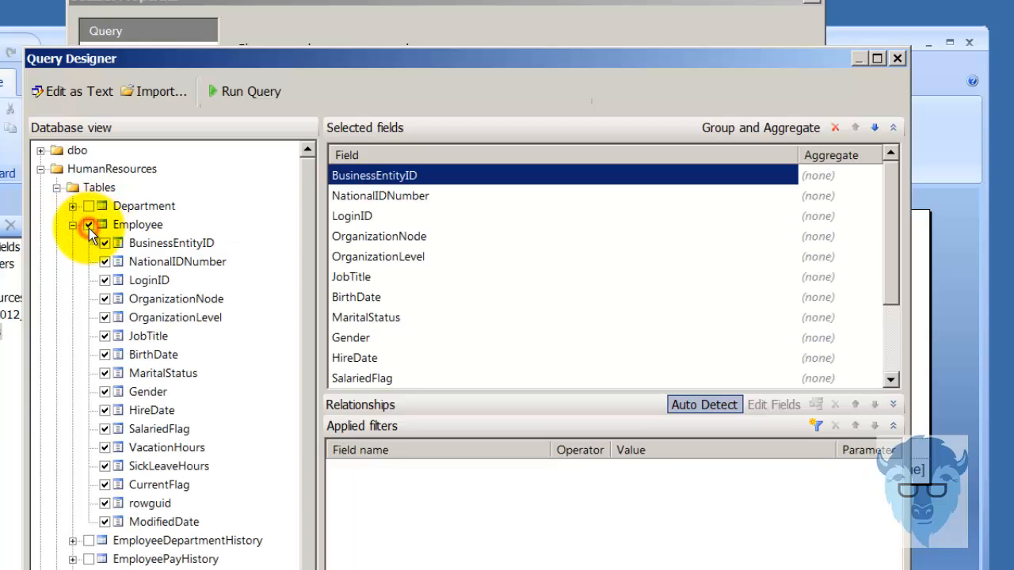
pyautogui.click(104, 243)
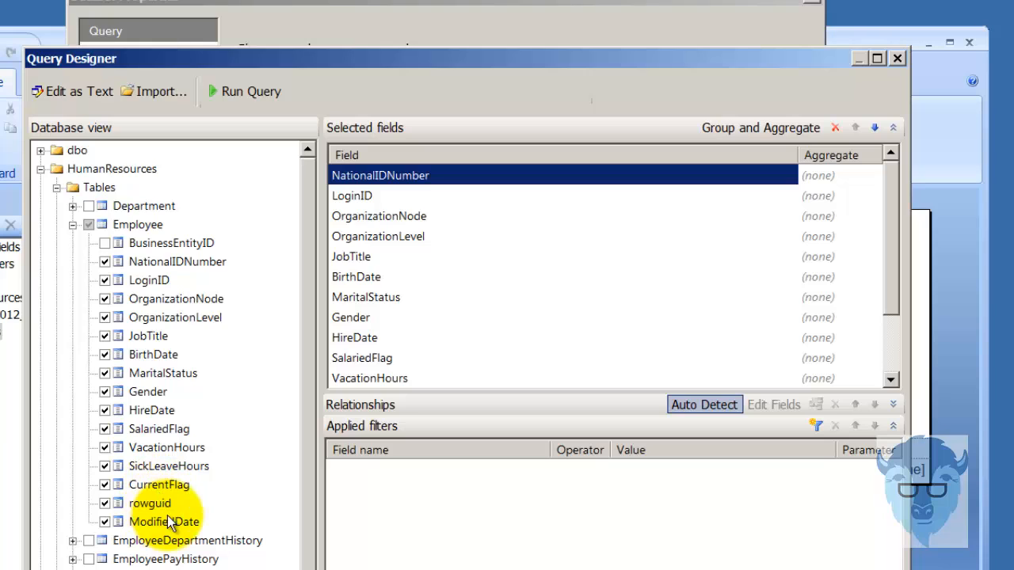
pyautogui.click(105, 503)
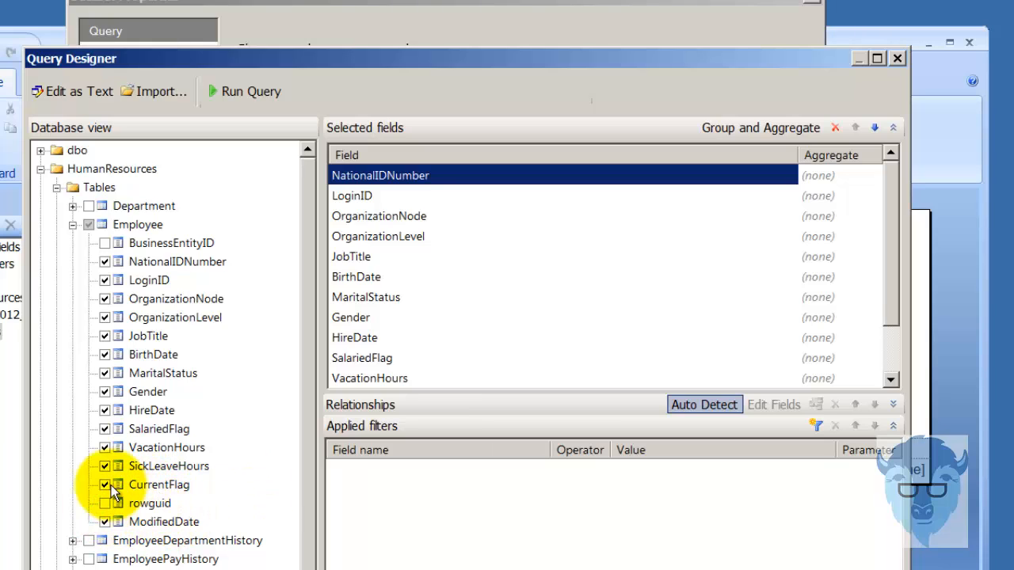
pyautogui.click(105, 484)
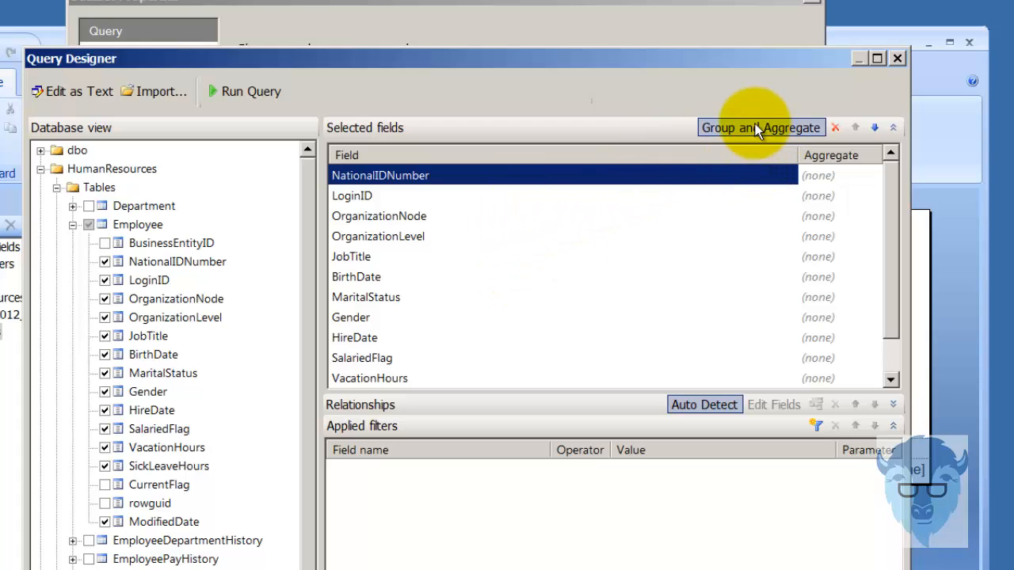
pyautogui.click(226, 93)
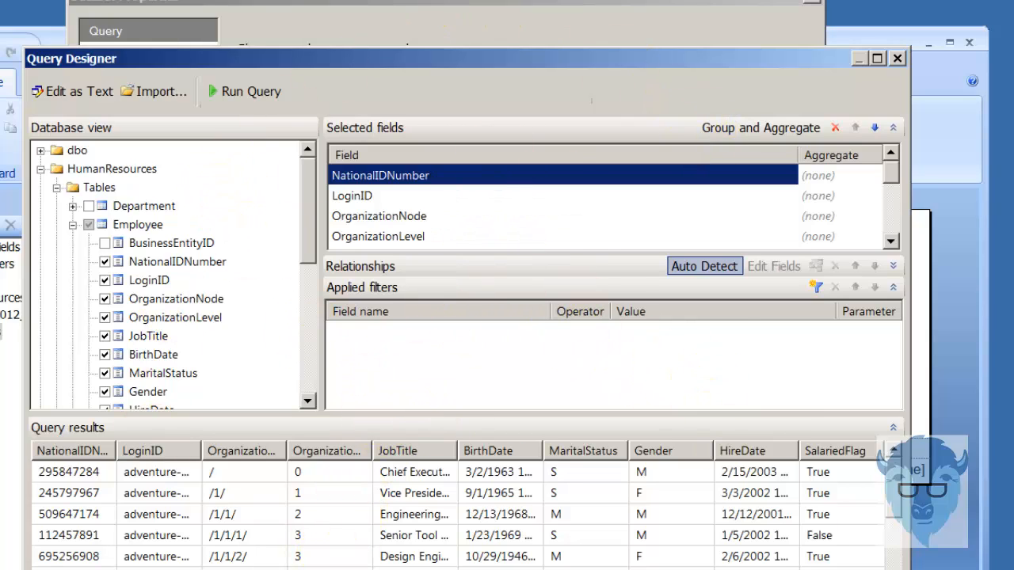
pyautogui.click(757, 569)
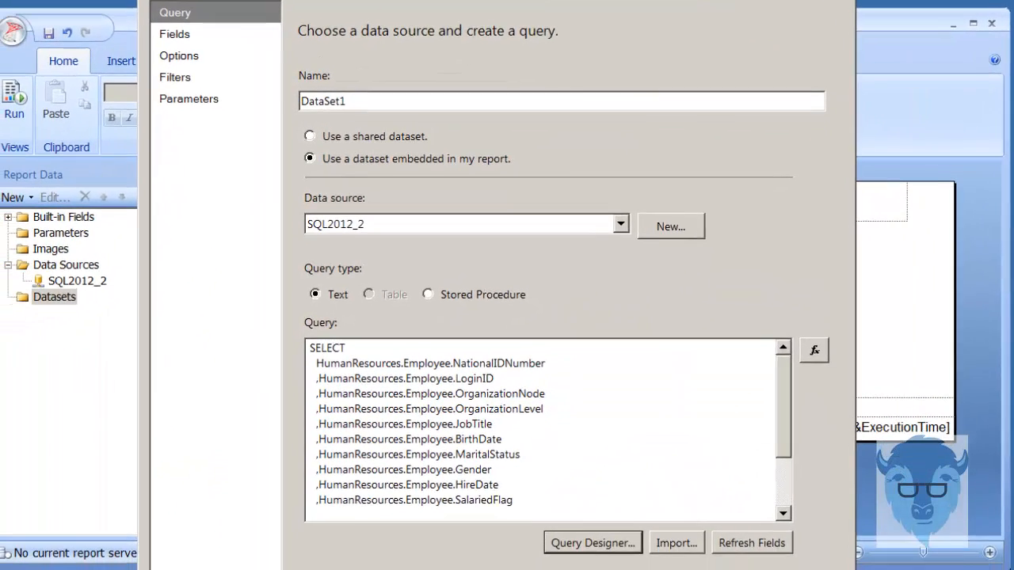
# - Save the Employee query as DataSet1, then rename the dataset EmbeddedHR
pyautogui.click(737, 569)
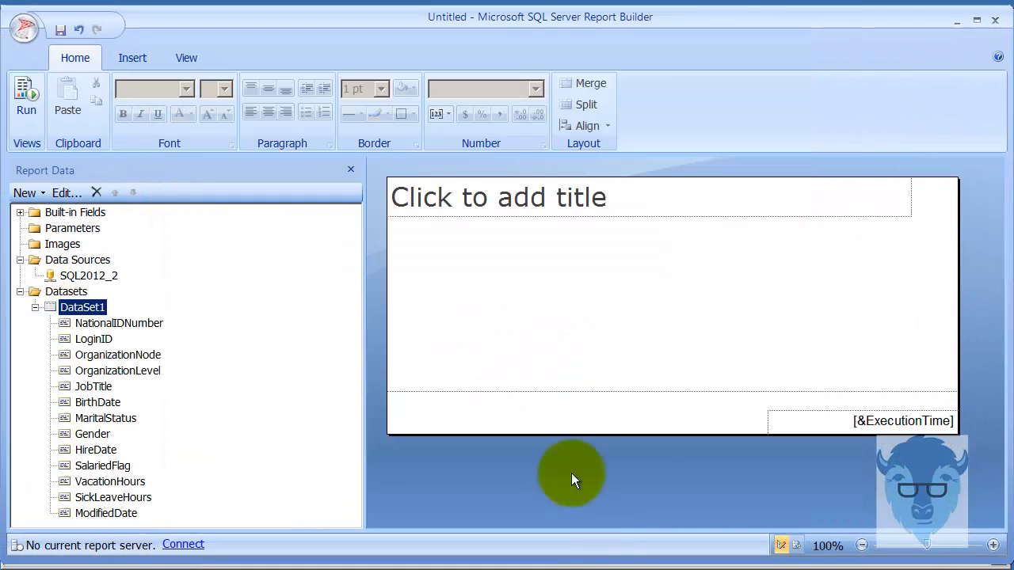
pyautogui.click(65, 292)
pyautogui.rightClick(75, 307)
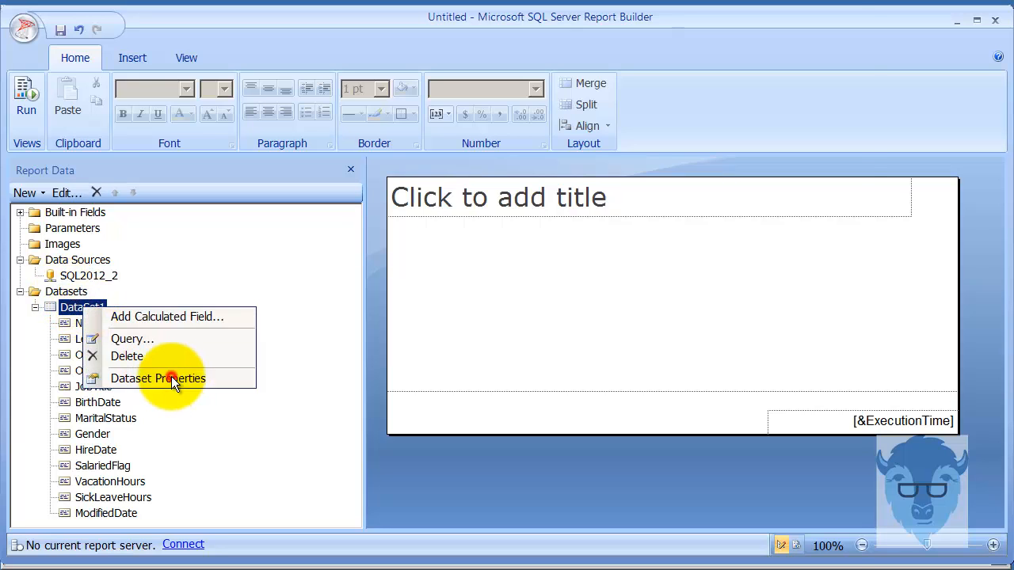
pyautogui.click(171, 377)
pyautogui.doubleClick(375, 55)
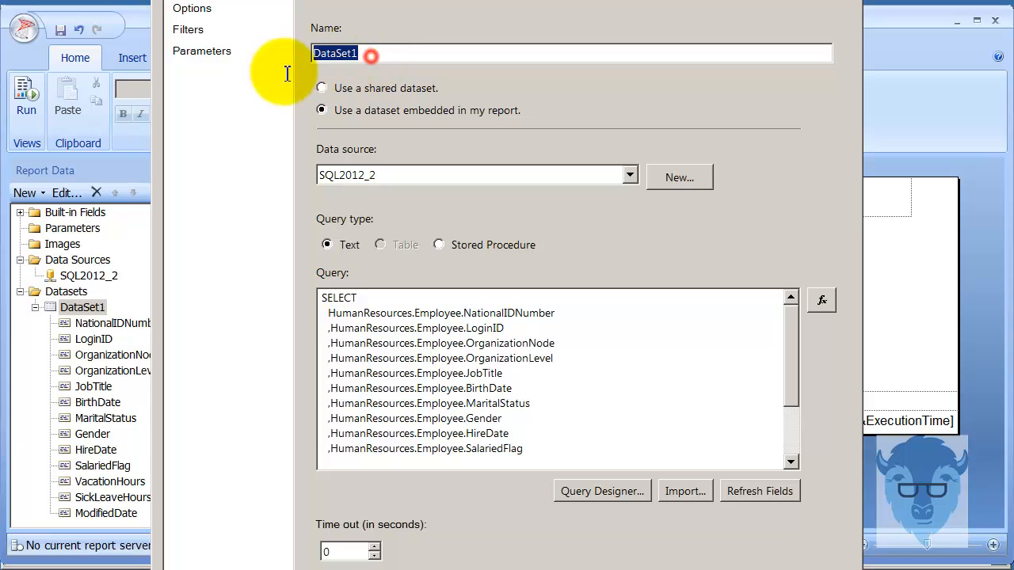
pyautogui.write('E')
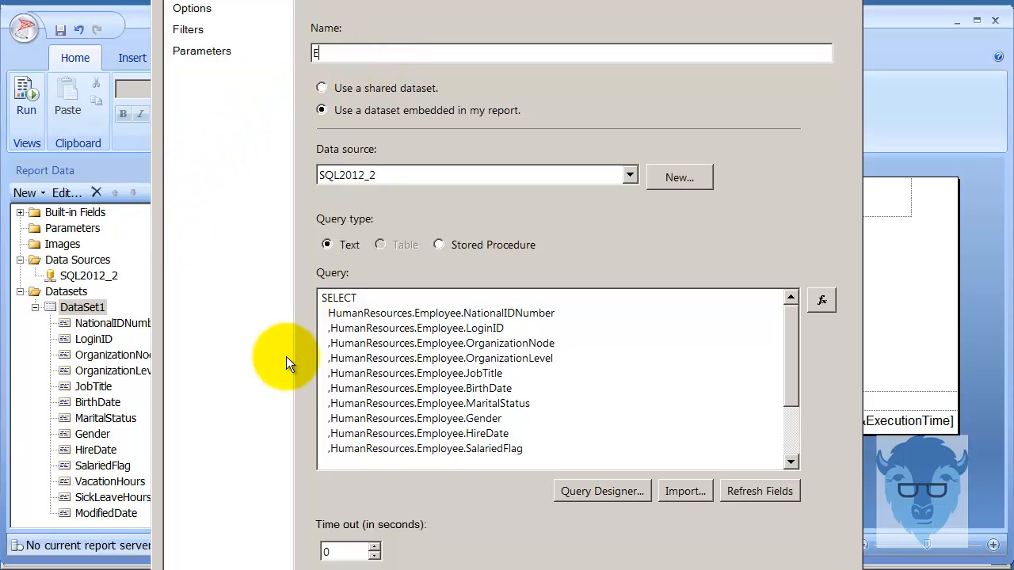
pyautogui.write('mbedded')
pyautogui.write('HR')
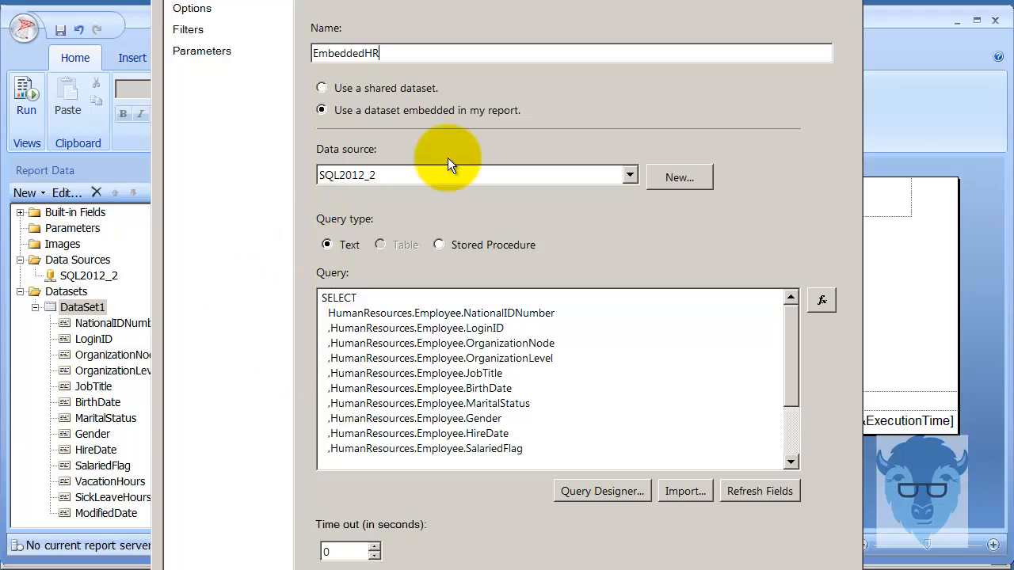
pyautogui.press('Return')
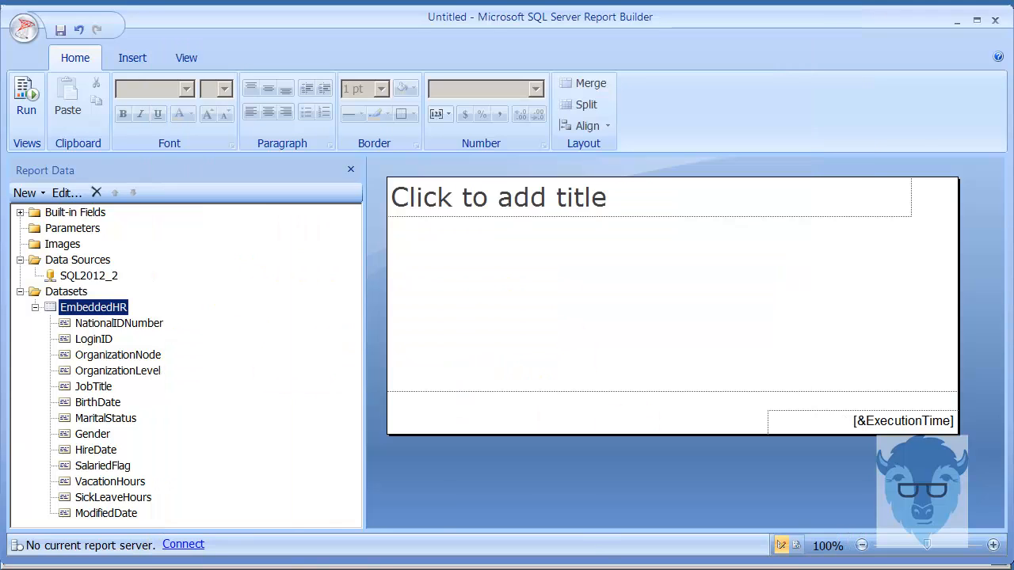
pyautogui.click(34, 307)
pyautogui.click(69, 259)
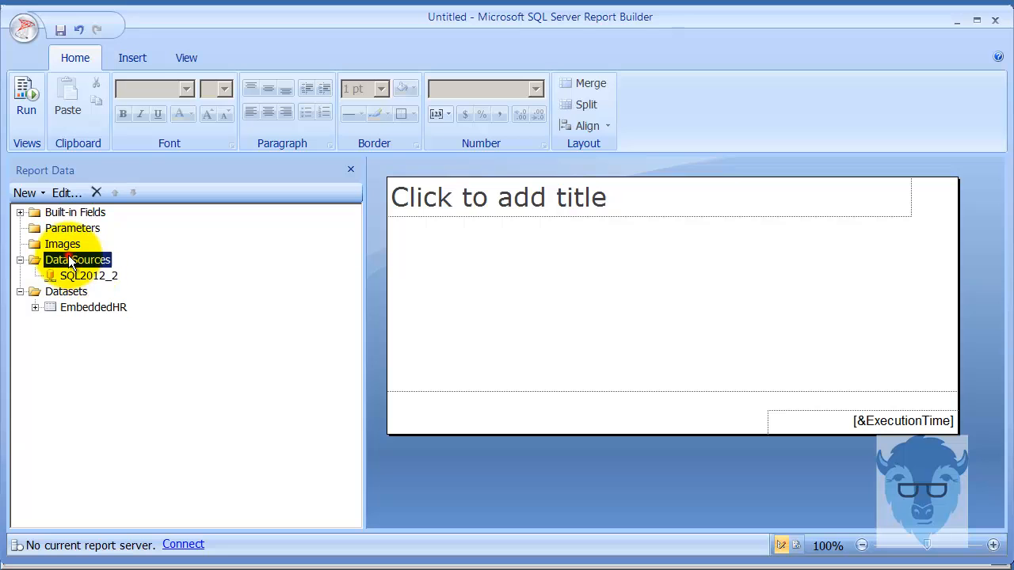
# - Add a new embedded data source with the Microsoft SQL Server Analysis Services connection type
pyautogui.rightClick(70, 260)
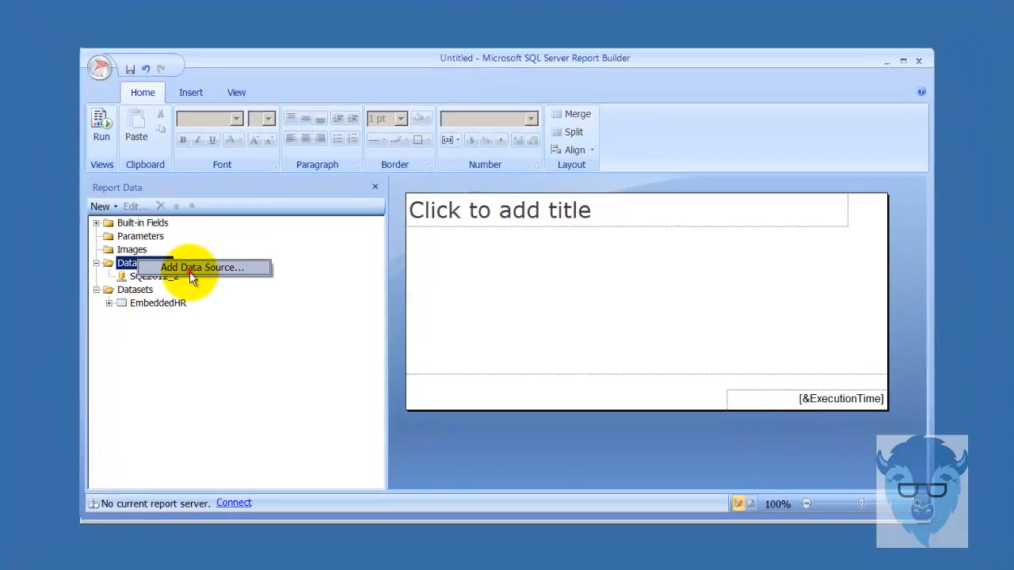
pyautogui.click(190, 269)
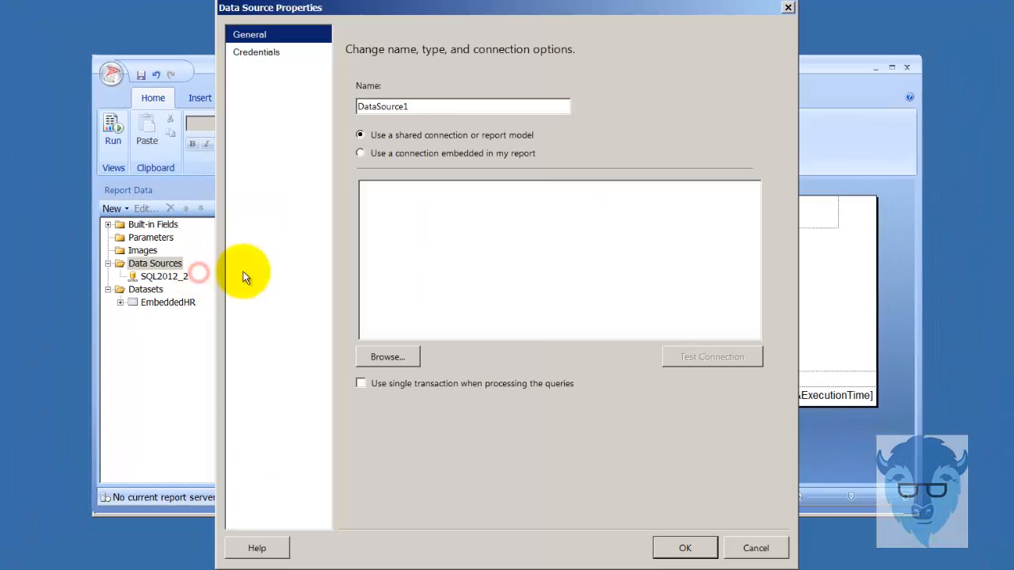
pyautogui.click(416, 153)
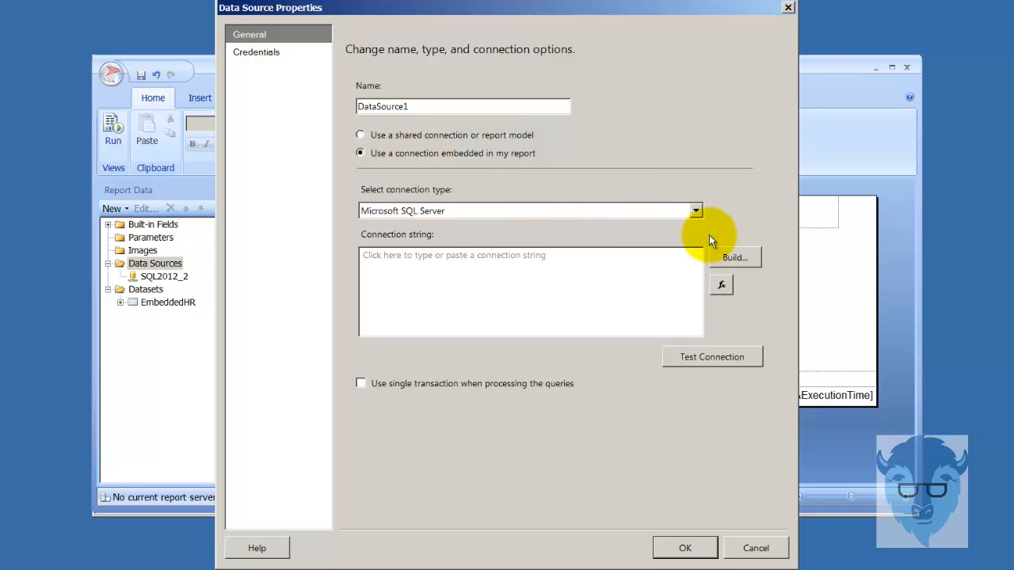
pyautogui.click(698, 210)
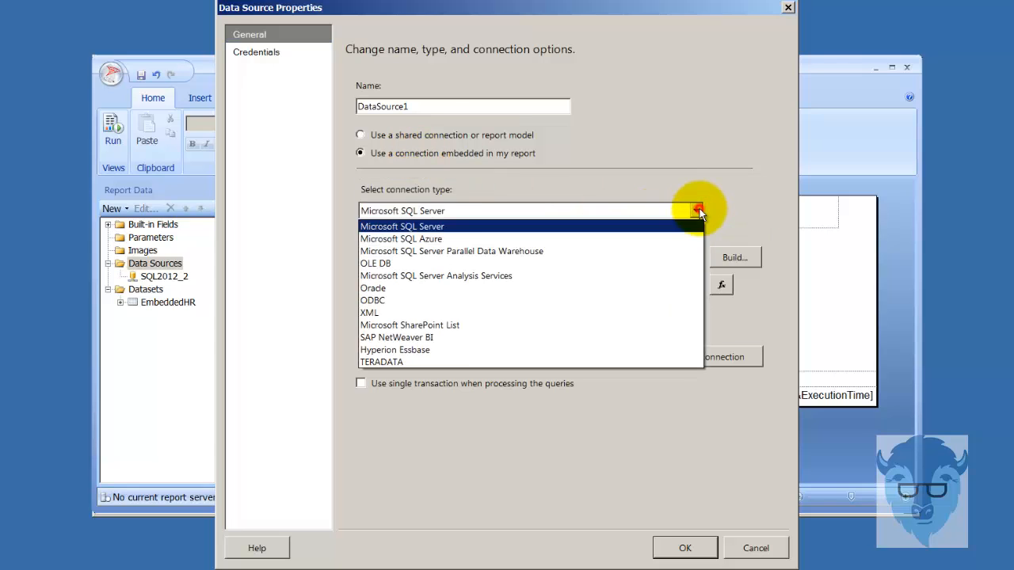
pyautogui.click(671, 276)
pyautogui.click(736, 258)
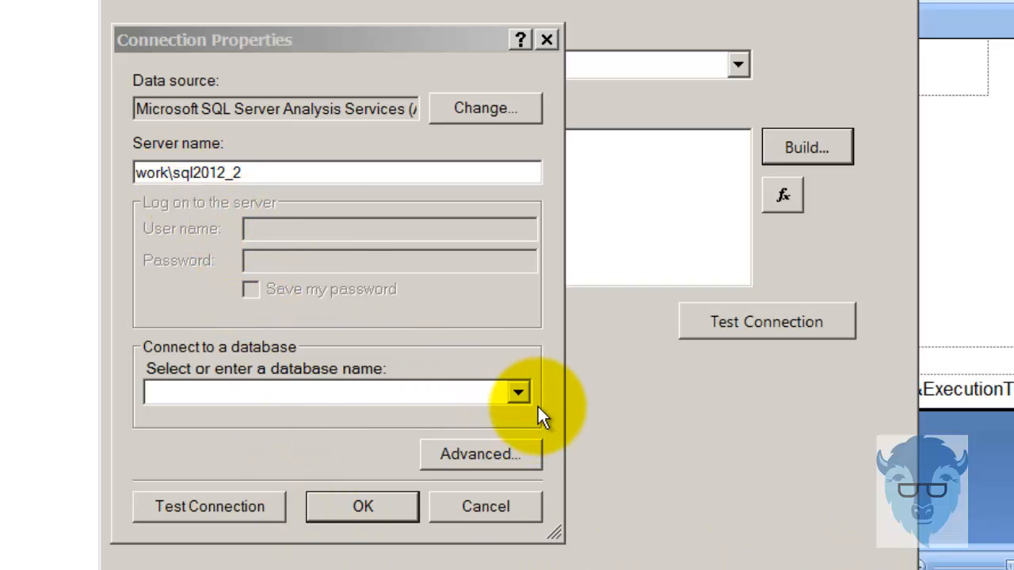
# - Choose the MathenoGroup2012OLAP database and confirm a successful connection test
pyautogui.click(520, 393)
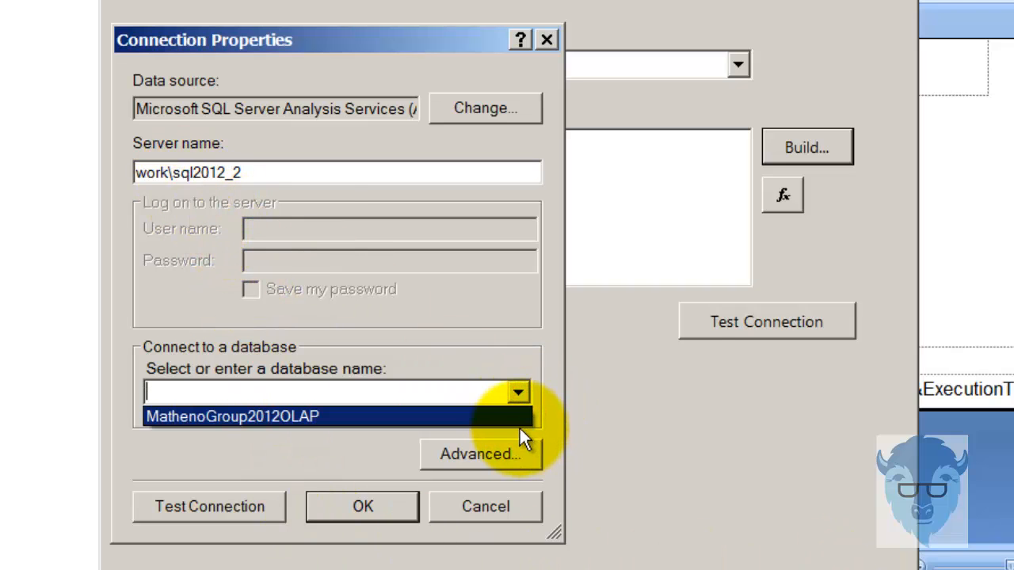
pyautogui.click(475, 418)
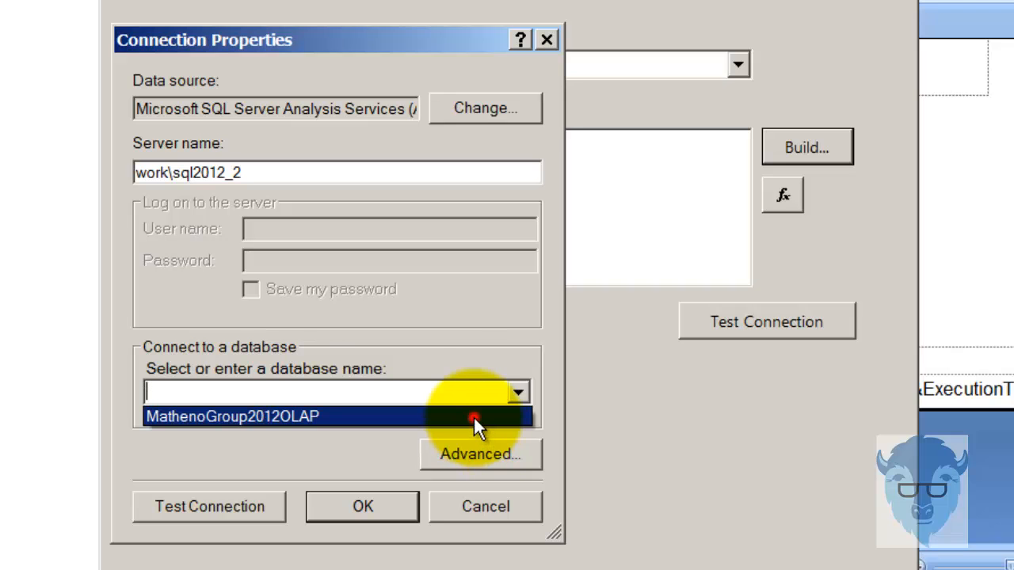
pyautogui.click(260, 515)
pyautogui.click(401, 375)
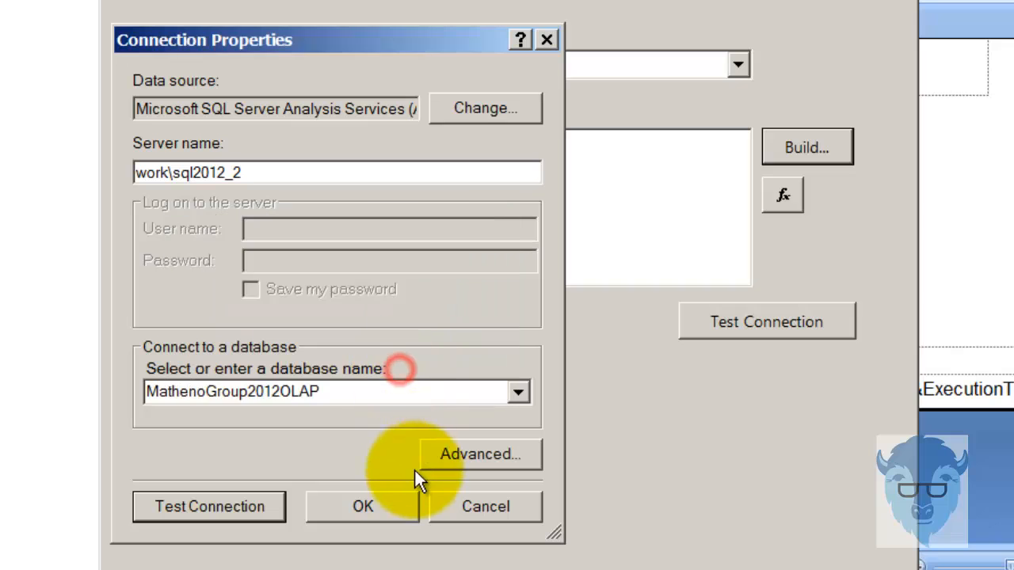
pyautogui.click(386, 502)
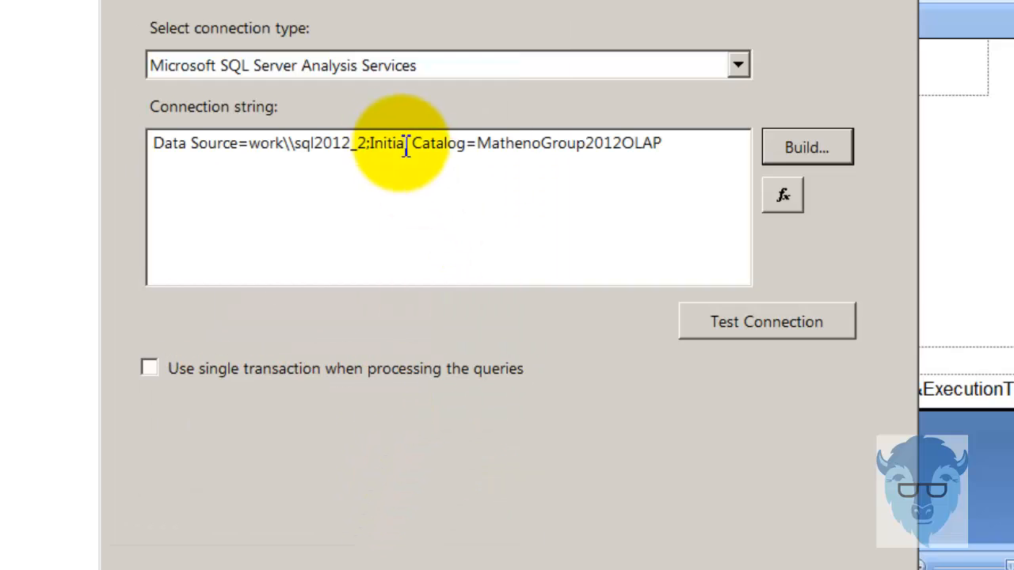
# - Retest the embedded connection string and save the new DataSource1
pyautogui.moveTo(680, 145); pyautogui.dragTo(55, 89)
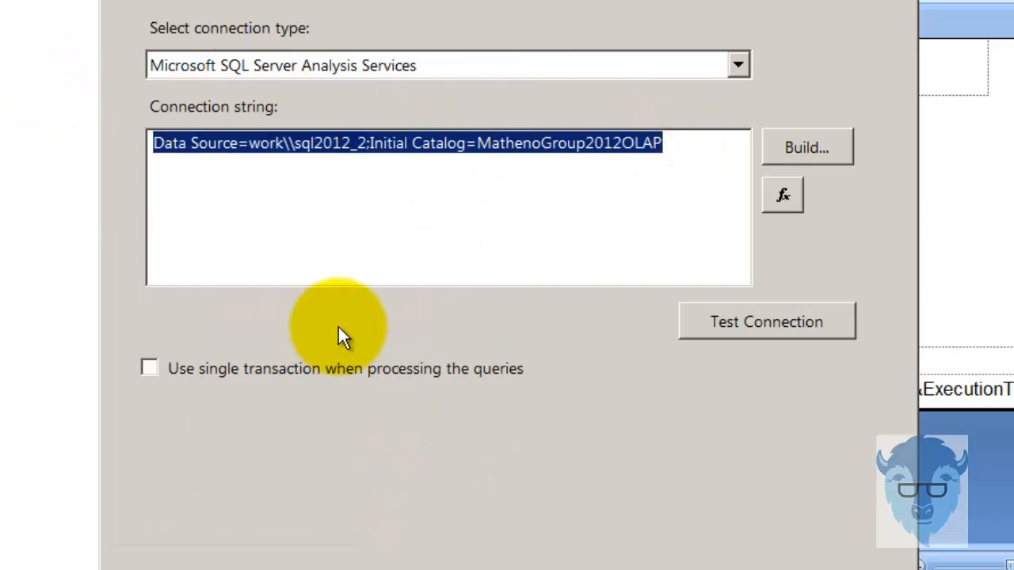
pyautogui.click(362, 290)
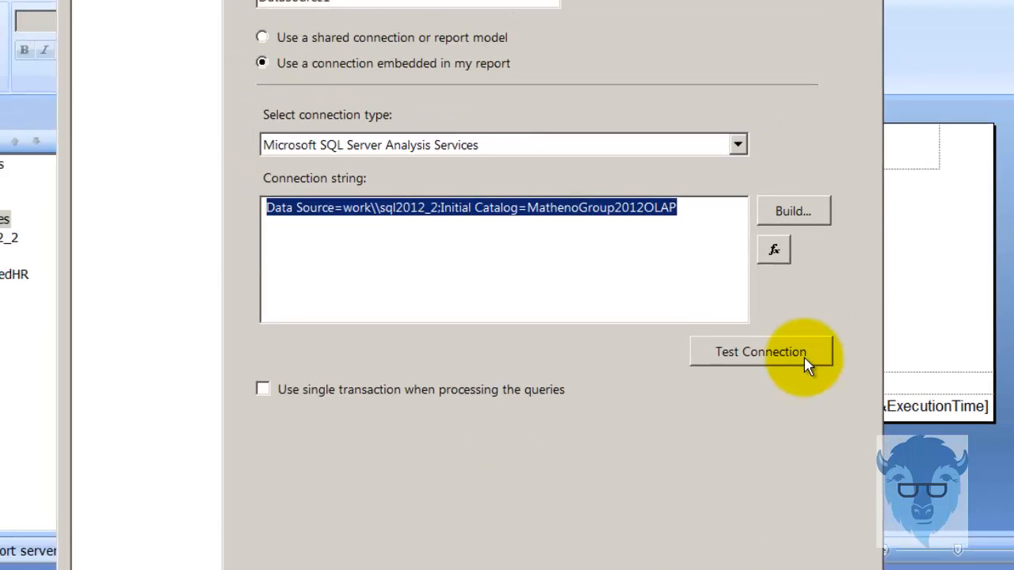
pyautogui.click(808, 333)
pyautogui.click(548, 419)
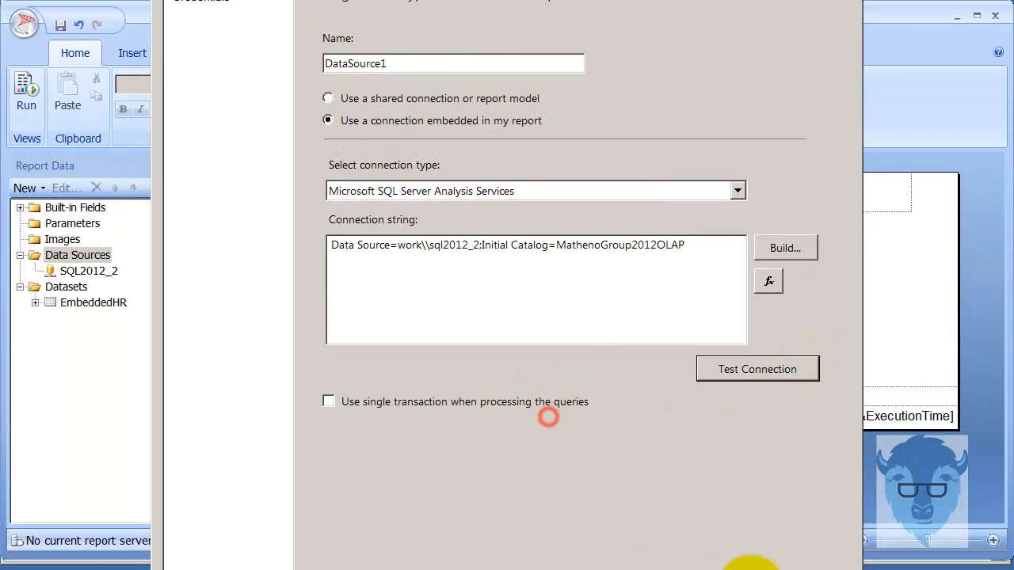
pyautogui.click(746, 562)
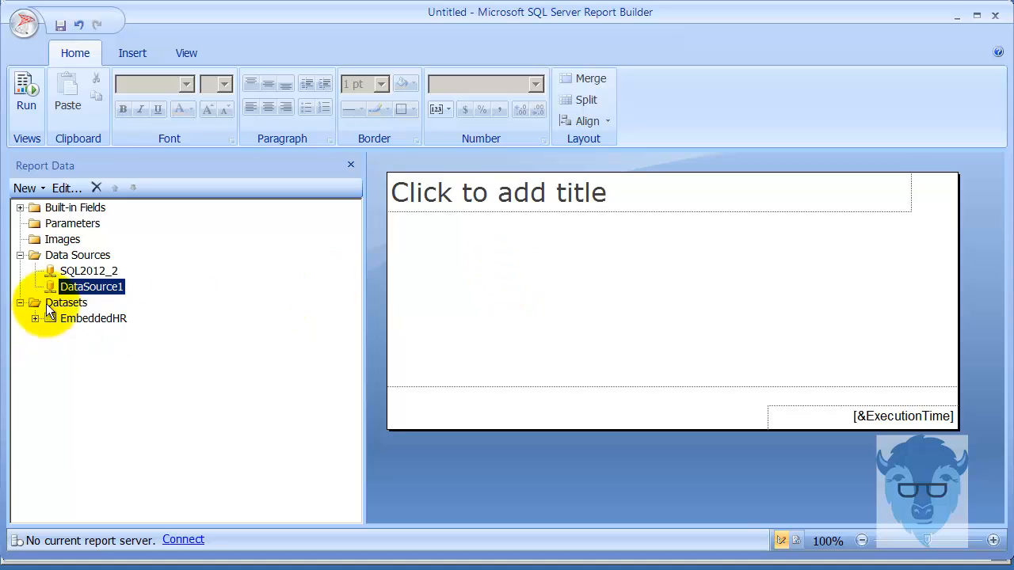
# - Rename the Analysis Services data source DataSource1 to EMBSSAS12
pyautogui.rightClick(73, 286)
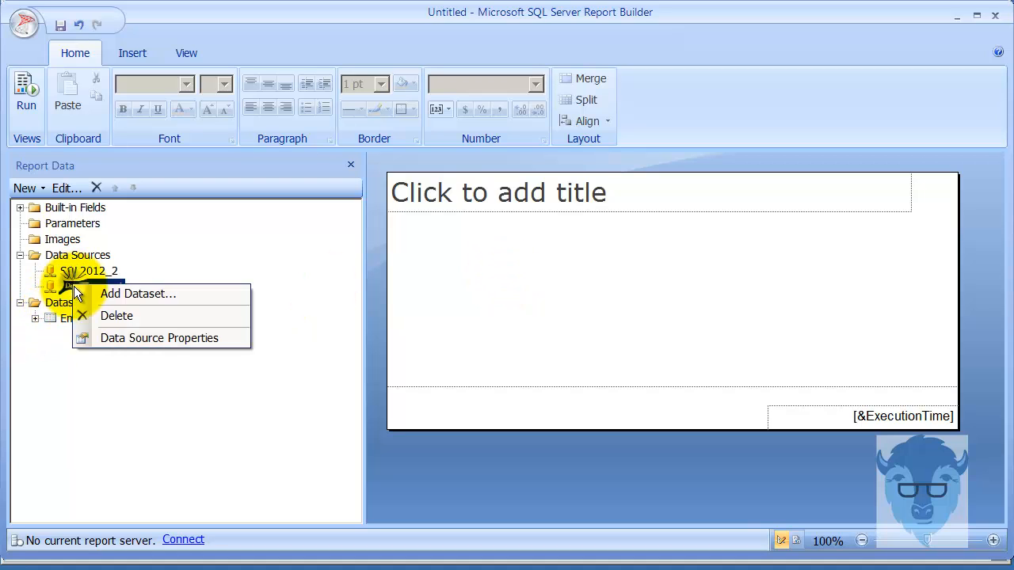
pyautogui.click(146, 343)
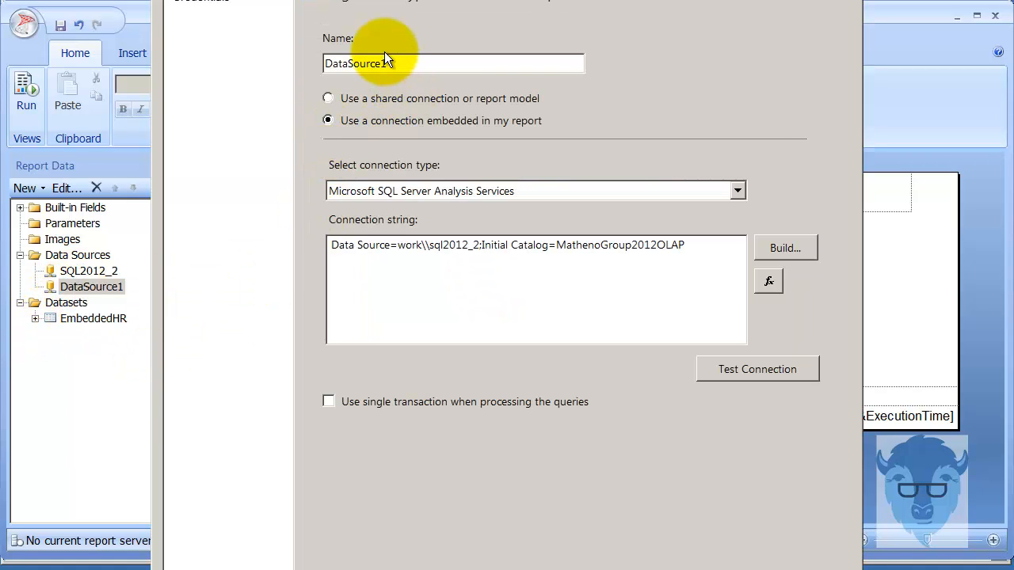
pyautogui.click(416, 68)
pyautogui.doubleClick(416, 69)
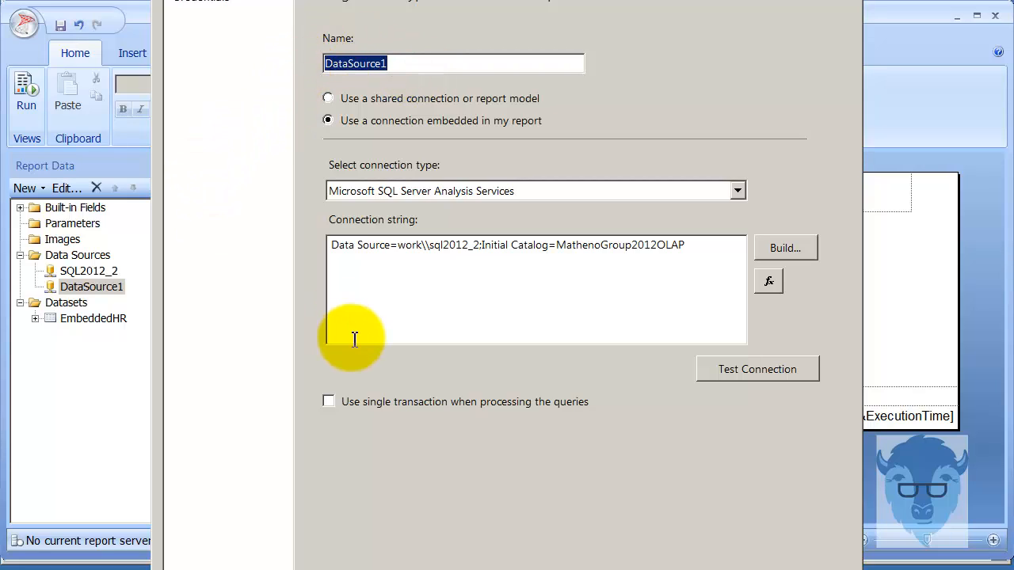
pyautogui.write('EMB')
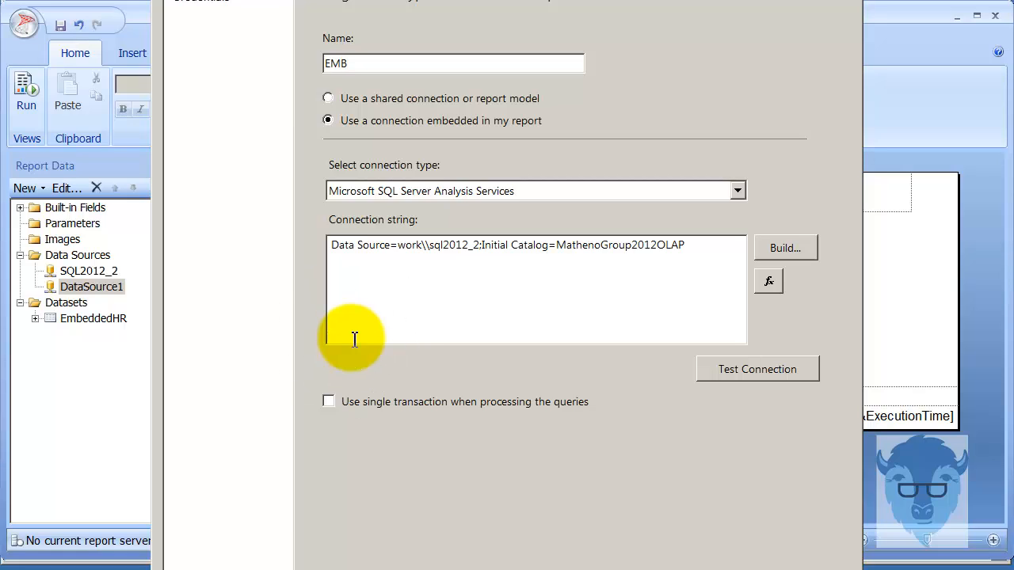
pyautogui.write('SSAS12')
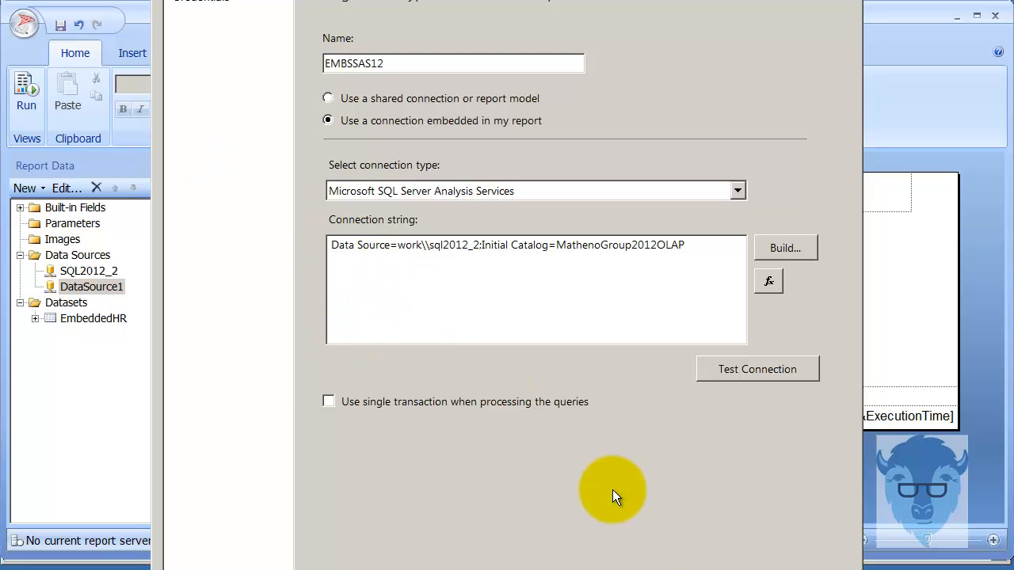
pyautogui.click(717, 565)
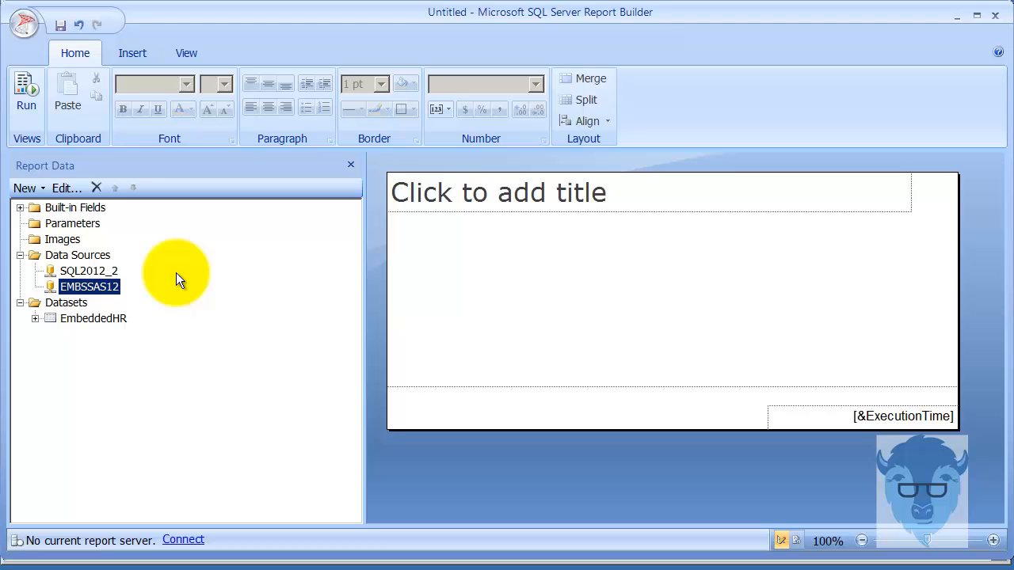
pyautogui.click(70, 301)
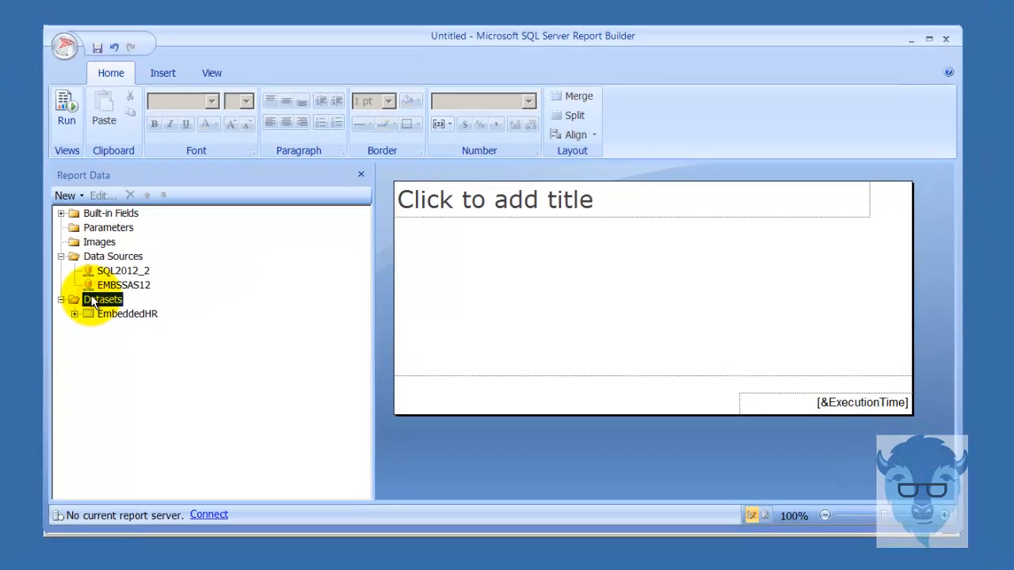
# - Add an embedded dataset on the EMBSSAS12 data source and open its MDX Query Designer
pyautogui.rightClick(54, 298)
pyautogui.click(170, 300)
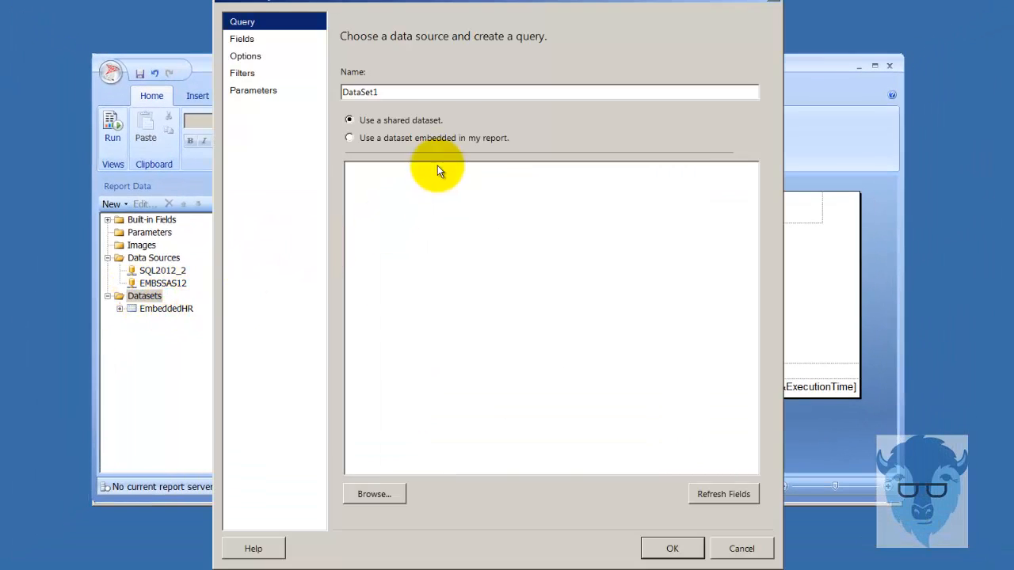
pyautogui.click(440, 147)
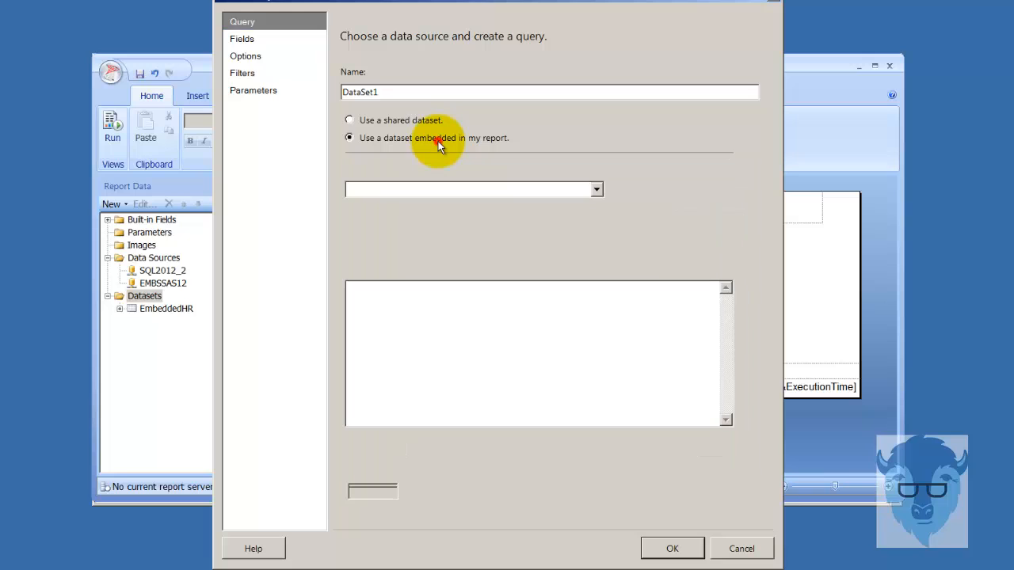
pyautogui.click(599, 187)
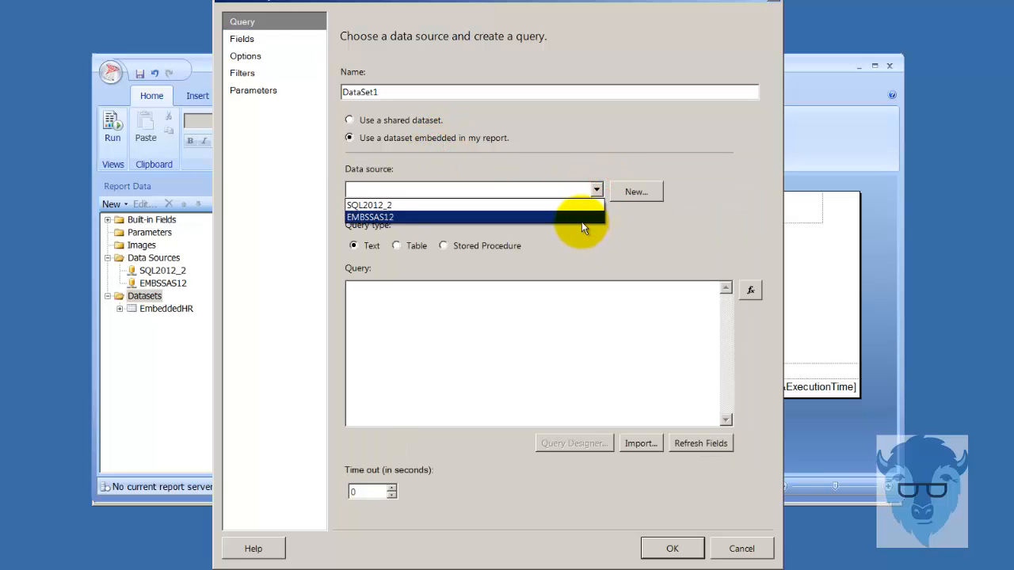
pyautogui.click(581, 222)
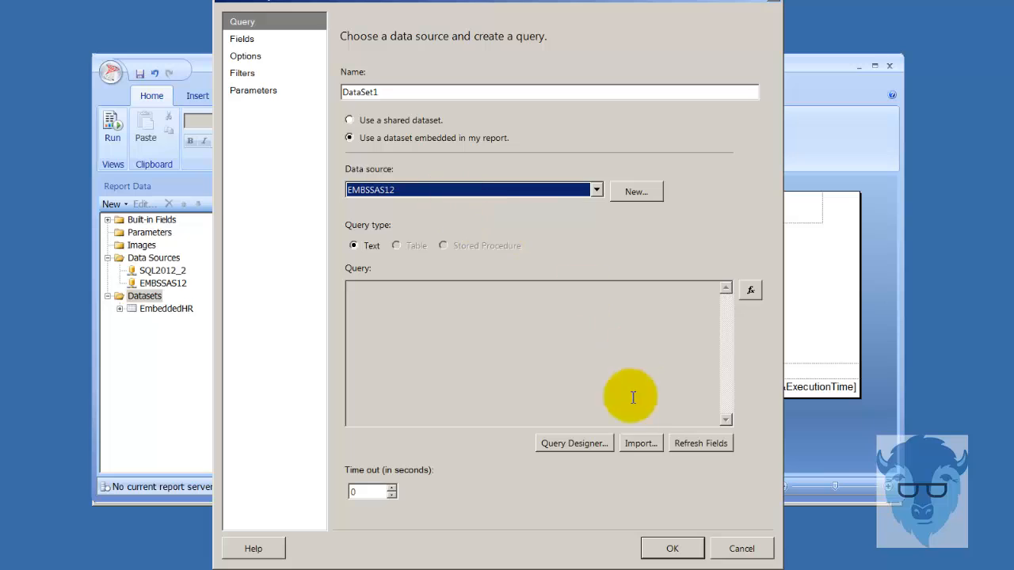
pyautogui.click(576, 444)
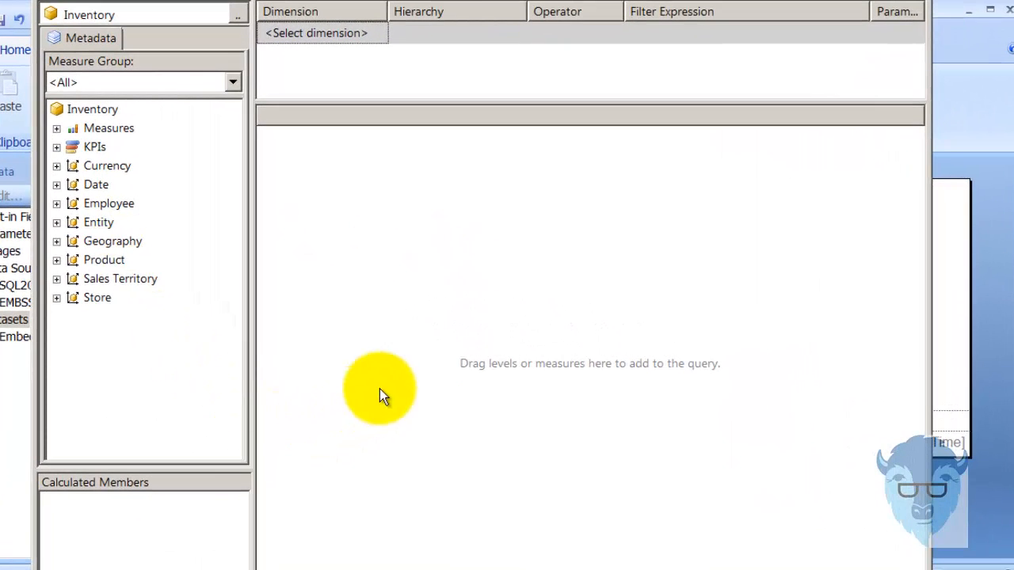
# - Add the Inventory Min Day In Stock measure and the Product hierarchy to the MDX query
pyautogui.click(61, 132)
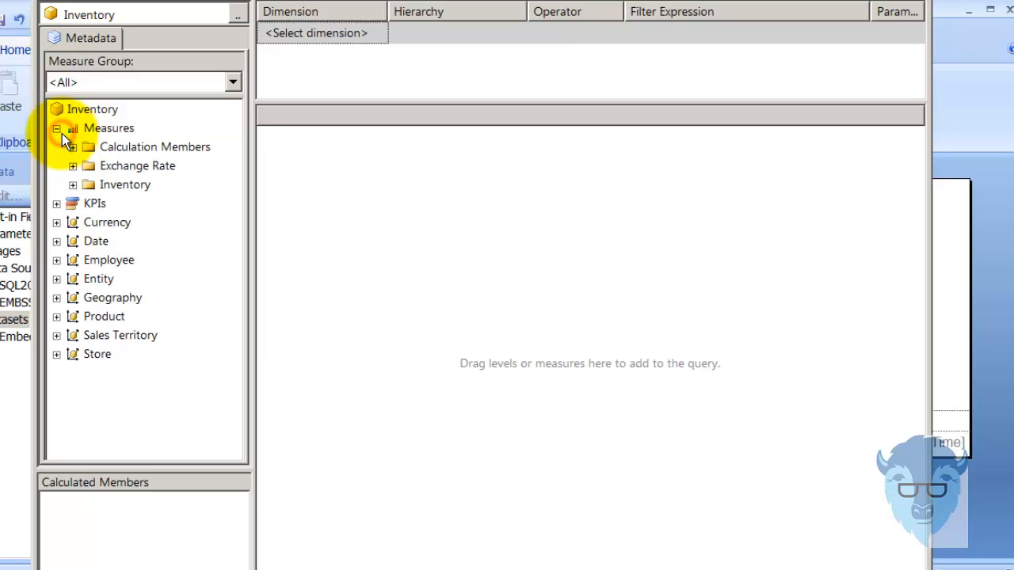
pyautogui.click(72, 185)
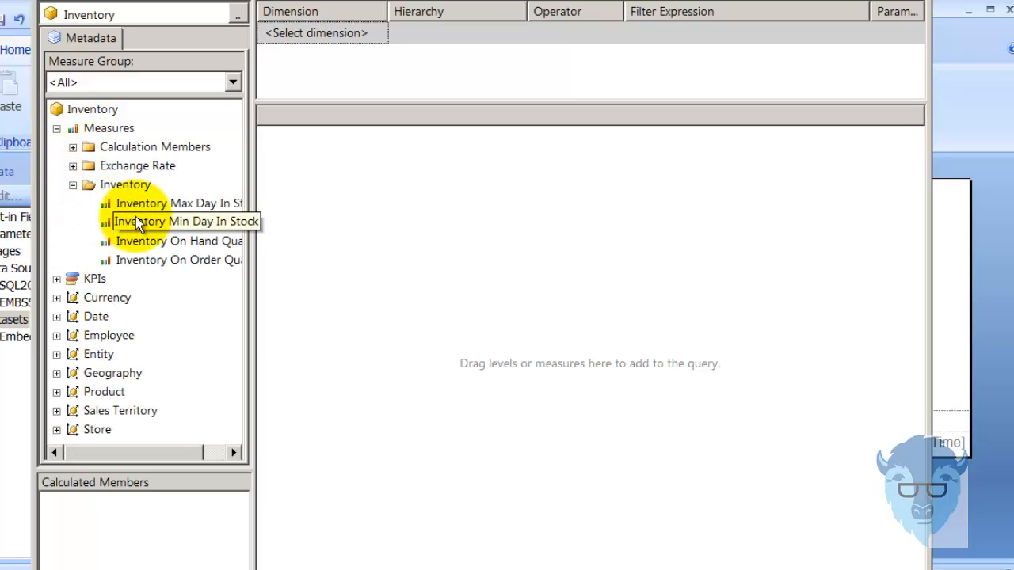
pyautogui.moveTo(136, 222); pyautogui.dragTo(138, 224)
pyautogui.click(187, 231)
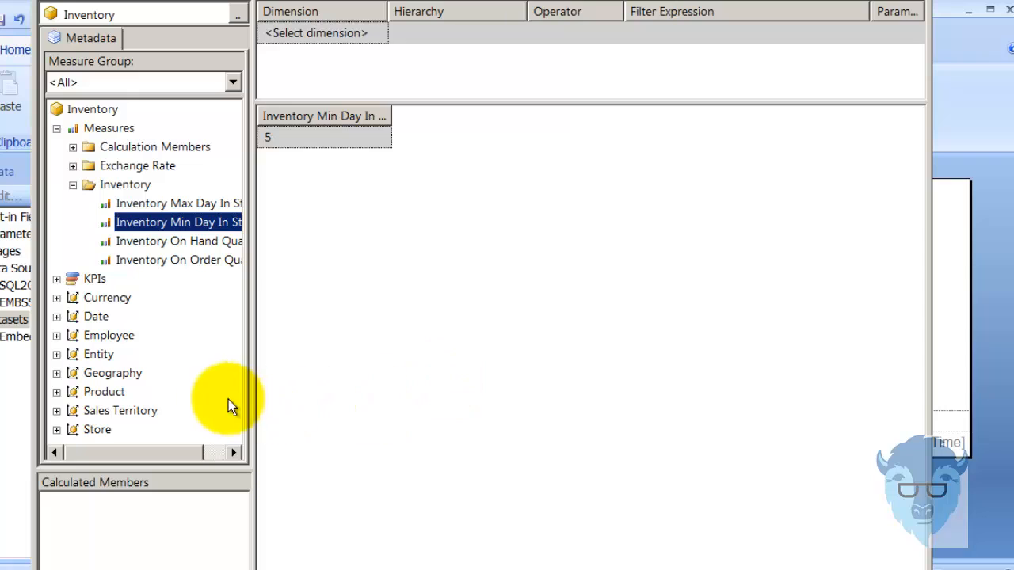
pyautogui.click(56, 392)
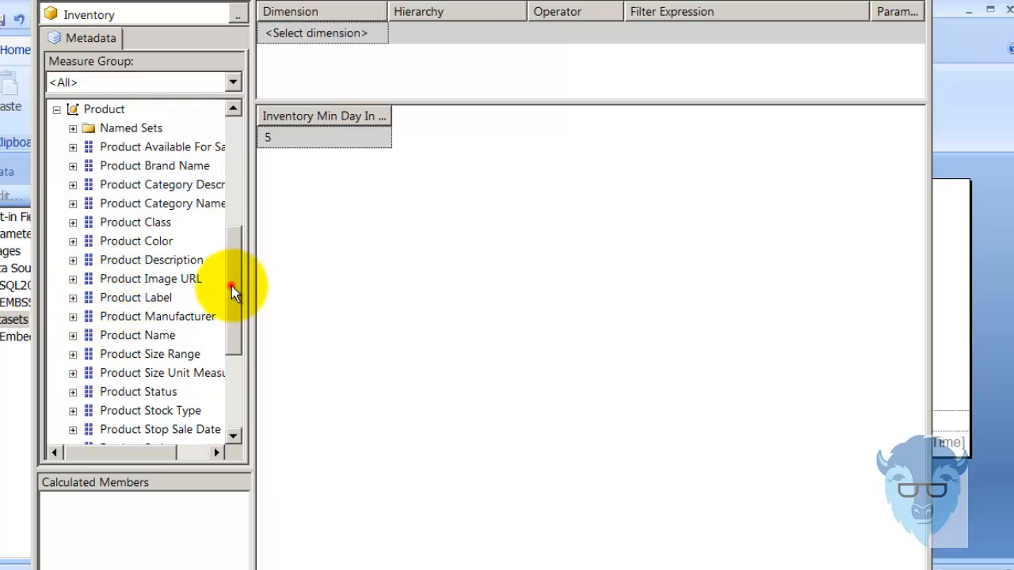
pyautogui.moveTo(231, 286); pyautogui.dragTo(238, 403)
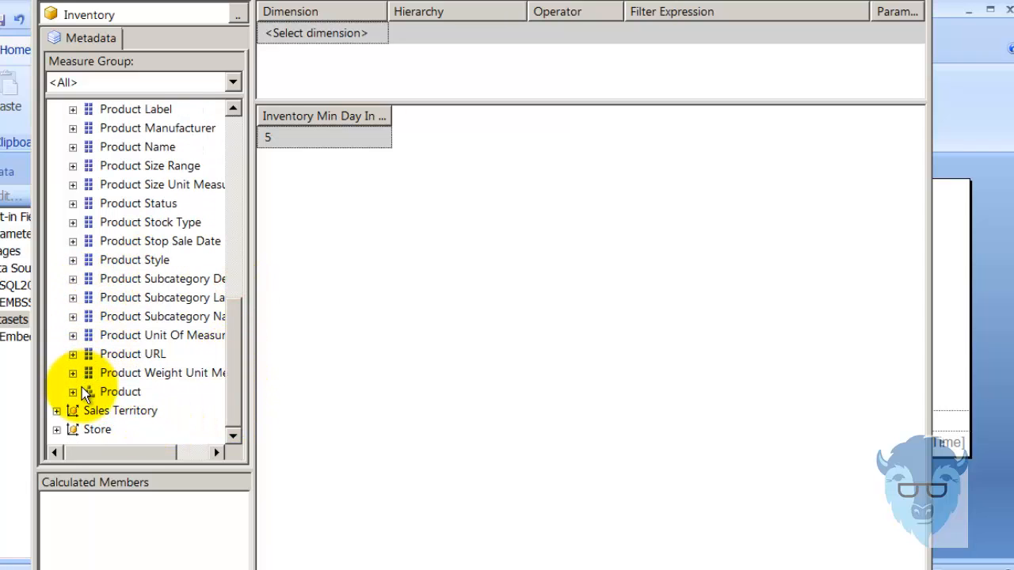
pyautogui.moveTo(93, 391); pyautogui.dragTo(108, 393)
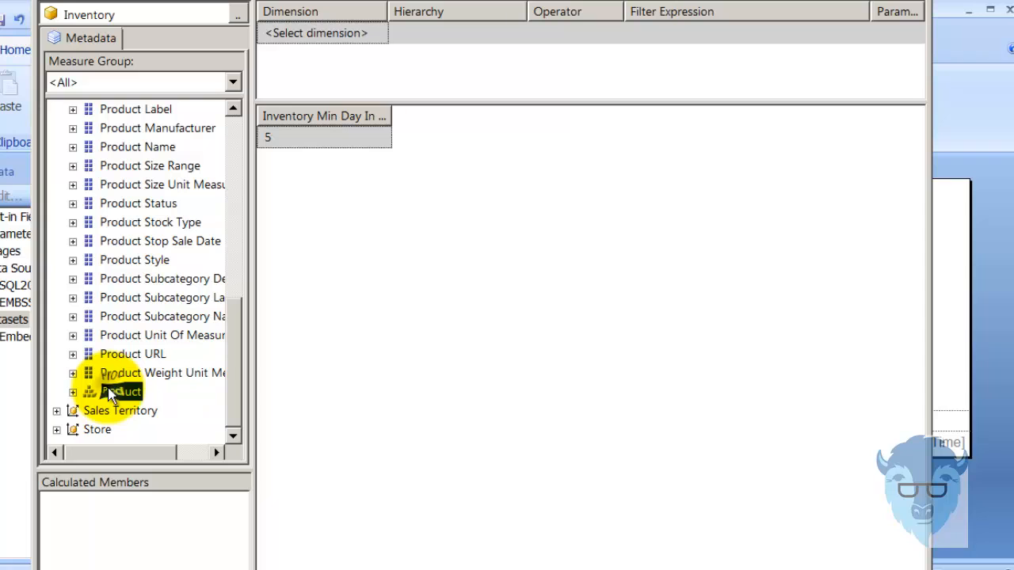
pyautogui.rightClick(108, 392)
pyautogui.click(146, 396)
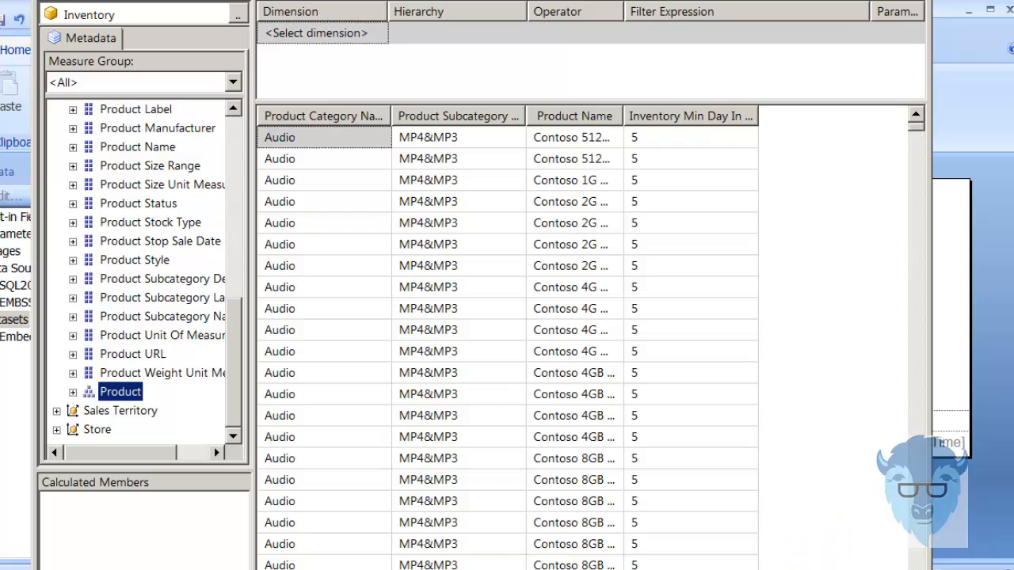
# - Accept the query and finish DataSet1 with its product and Inventory_Min_Day_In_Stock fields
pyautogui.click(793, 569)
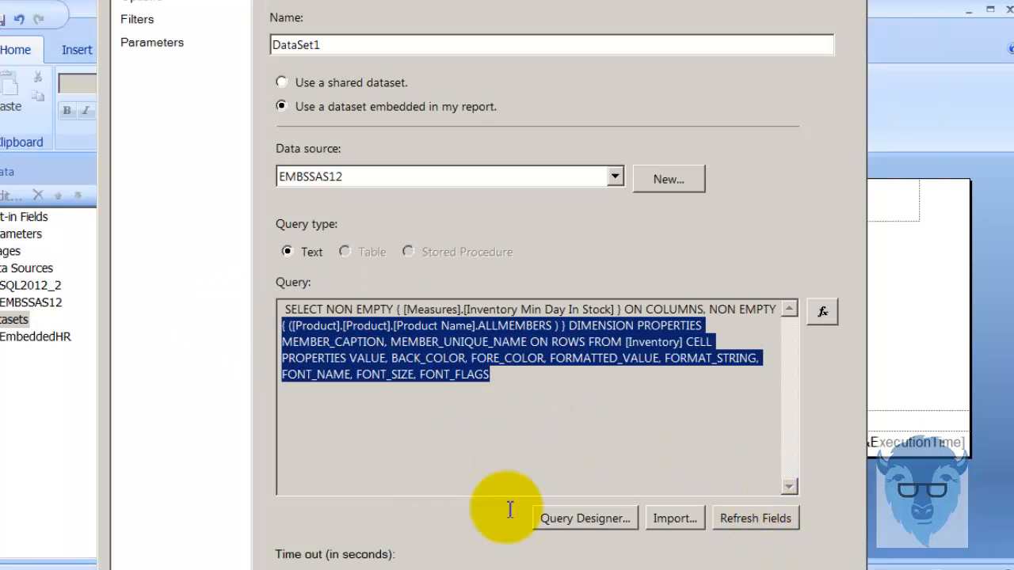
pyautogui.click(555, 438)
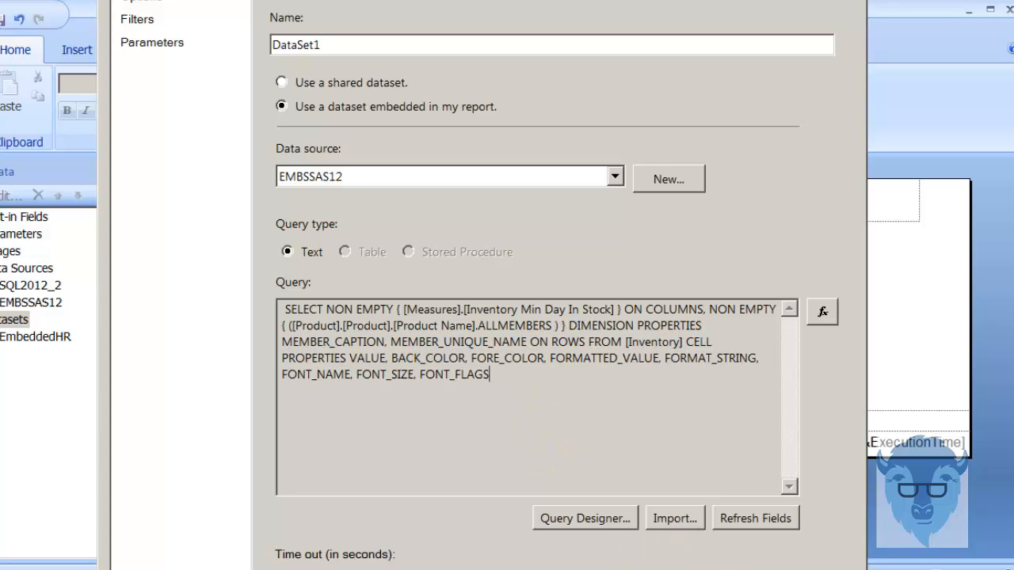
pyautogui.click(723, 569)
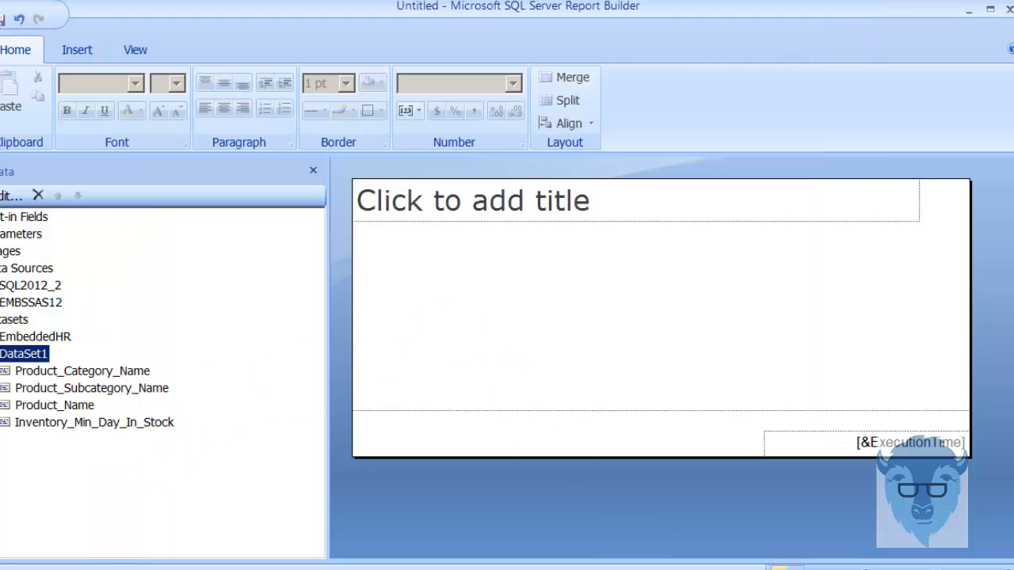
pyautogui.click(24, 365)
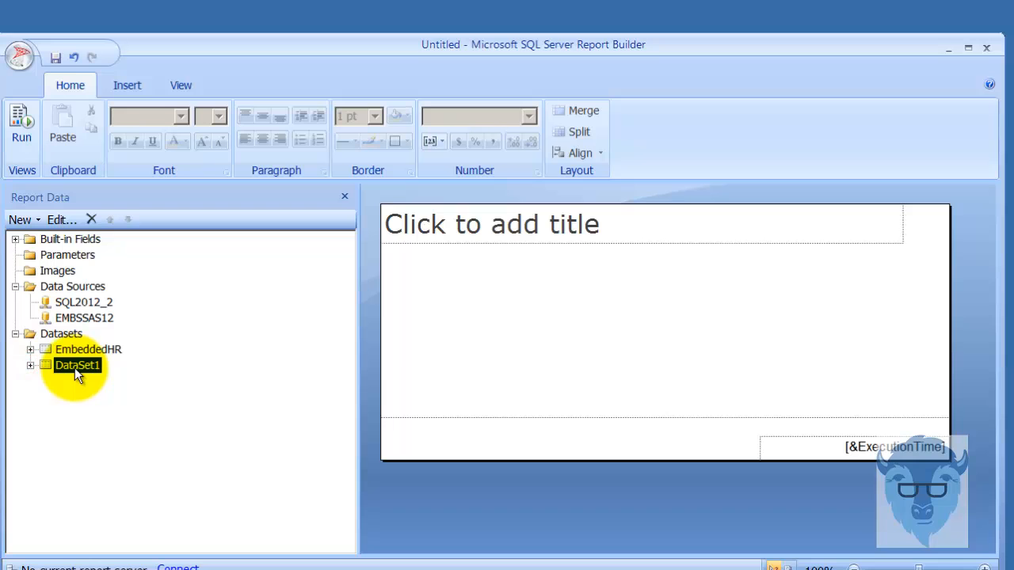
# - Change DataSet1's name to EMBSSAS in its Dataset Properties
pyautogui.rightClick(43, 360)
pyautogui.click(164, 436)
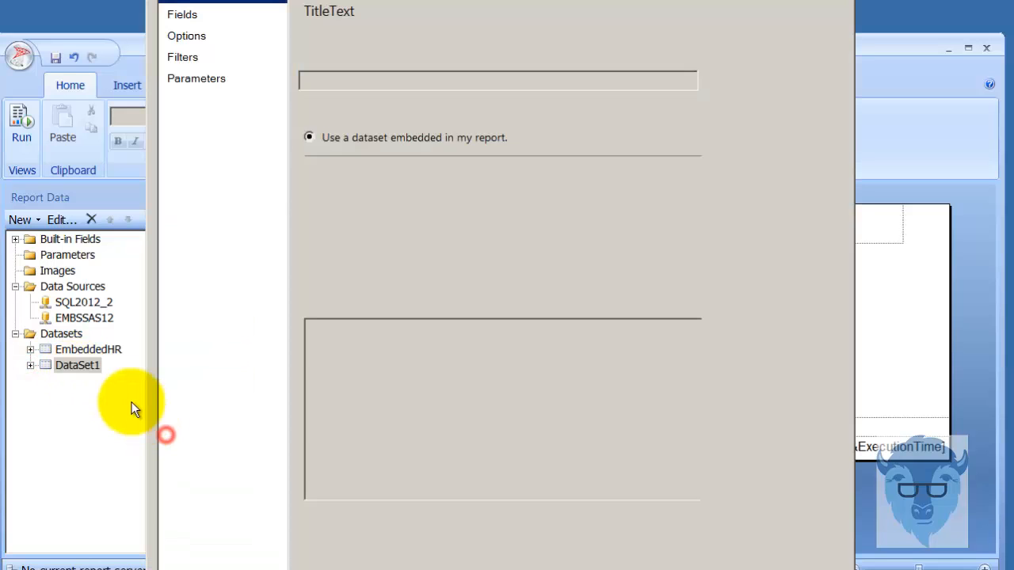
pyautogui.doubleClick(371, 80)
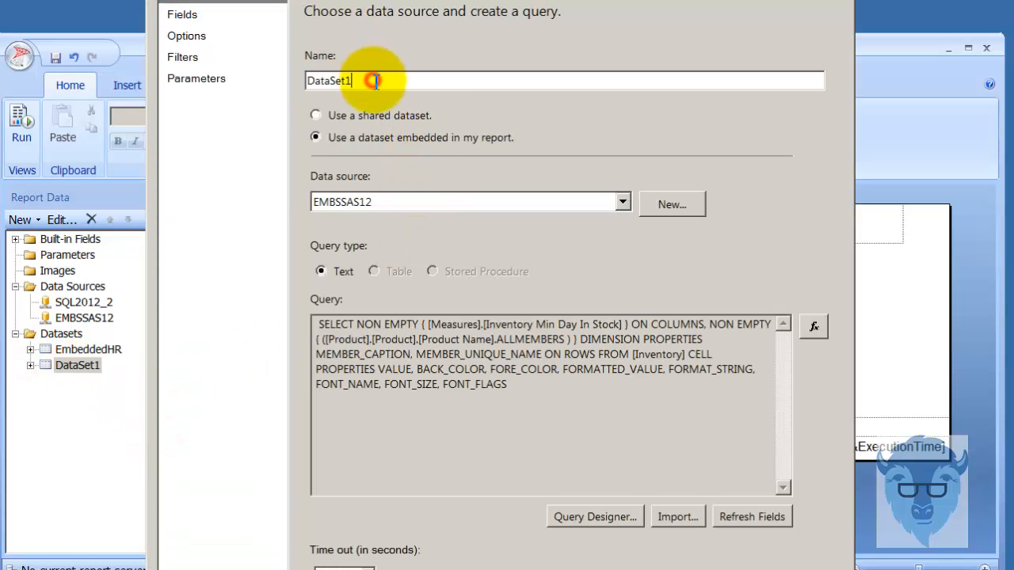
pyautogui.write('EMBSSAS')
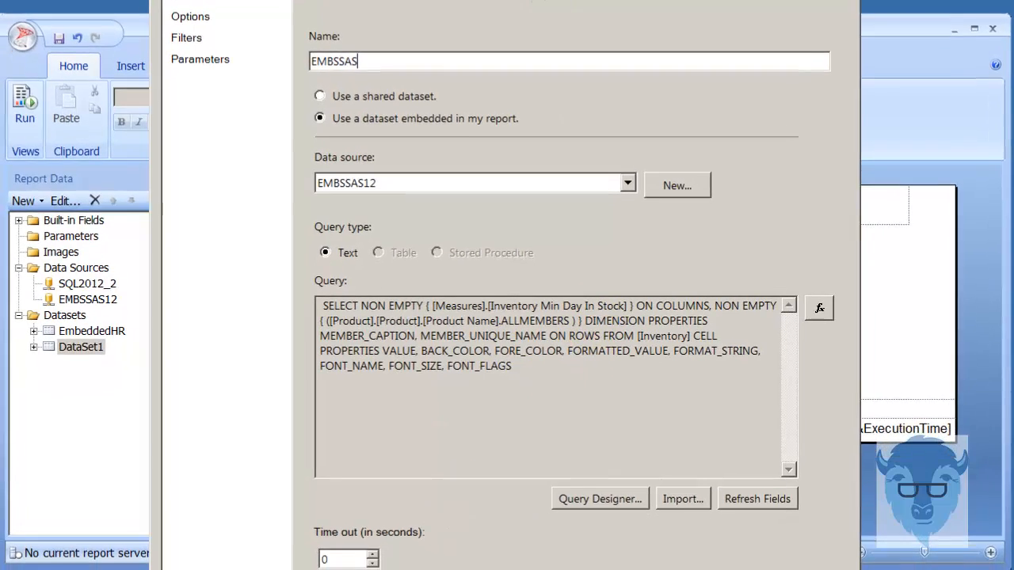
pyautogui.press('Return')
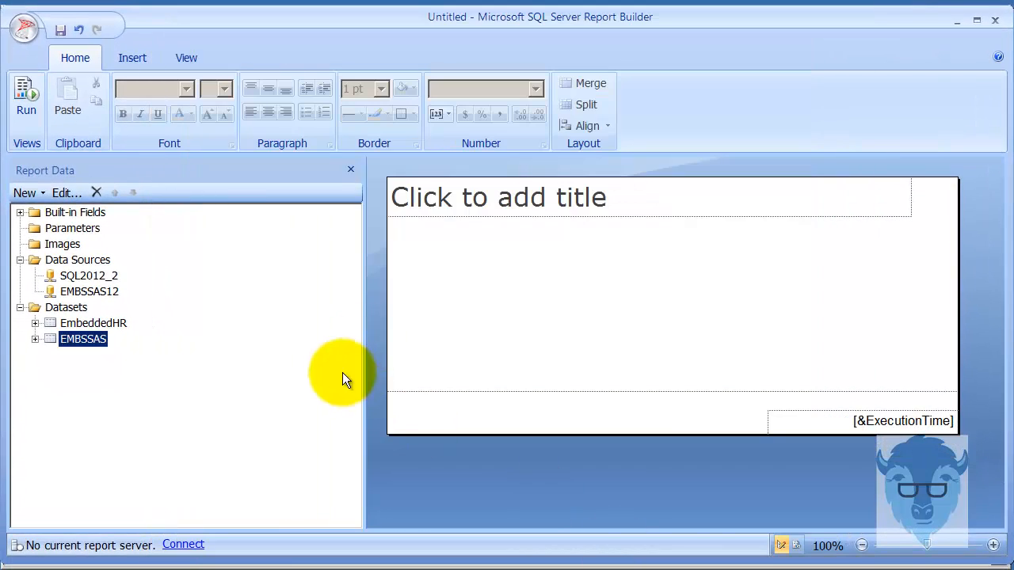
pyautogui.click(53, 264)
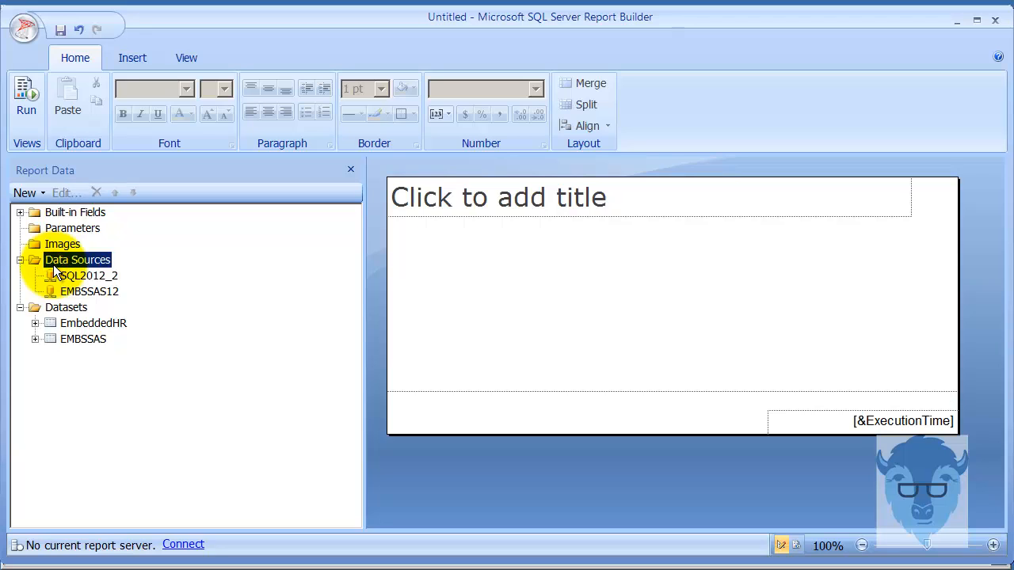
pyautogui.rightClick(53, 265)
pyautogui.click(83, 278)
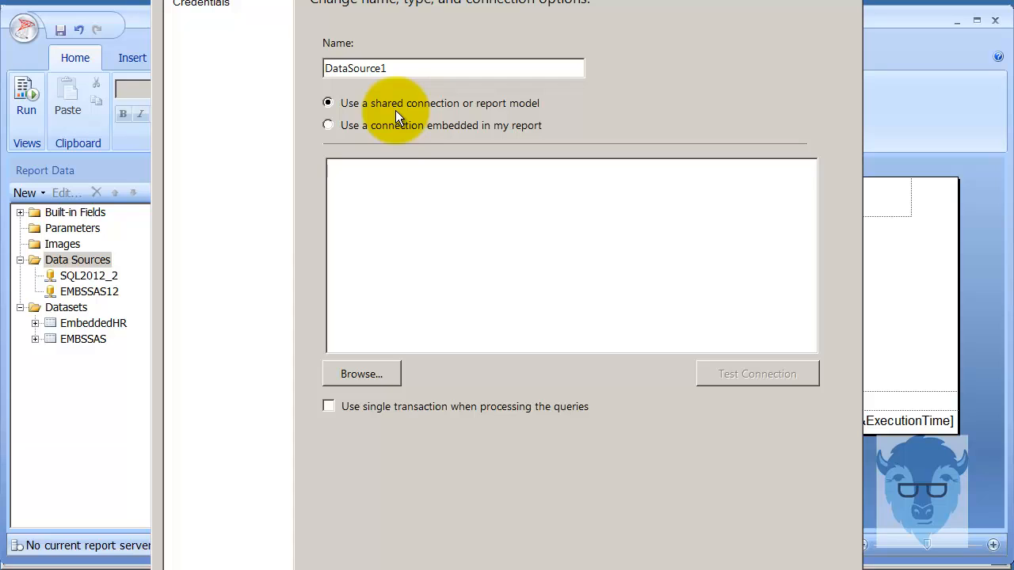
pyautogui.click(363, 378)
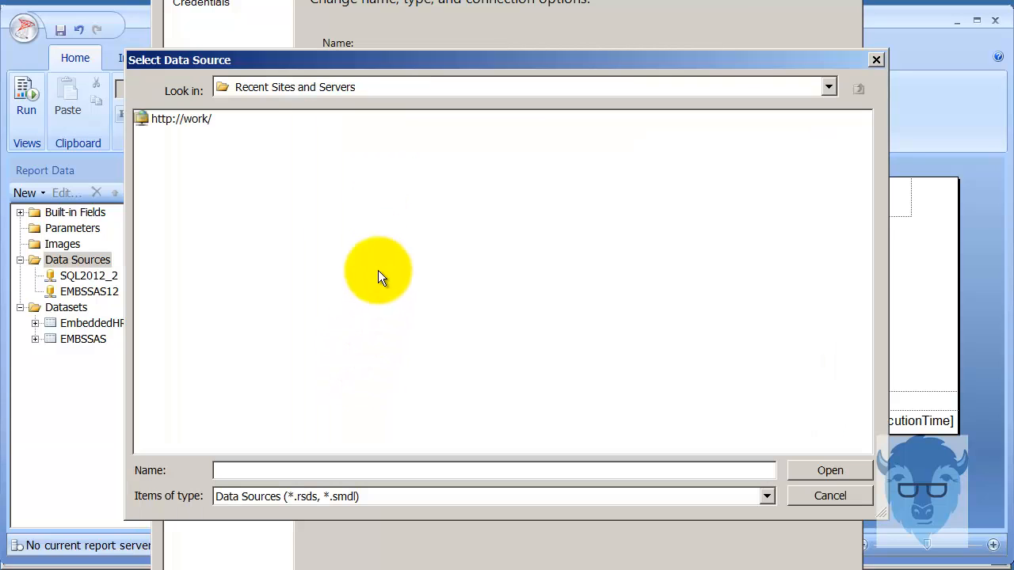
pyautogui.click(192, 113)
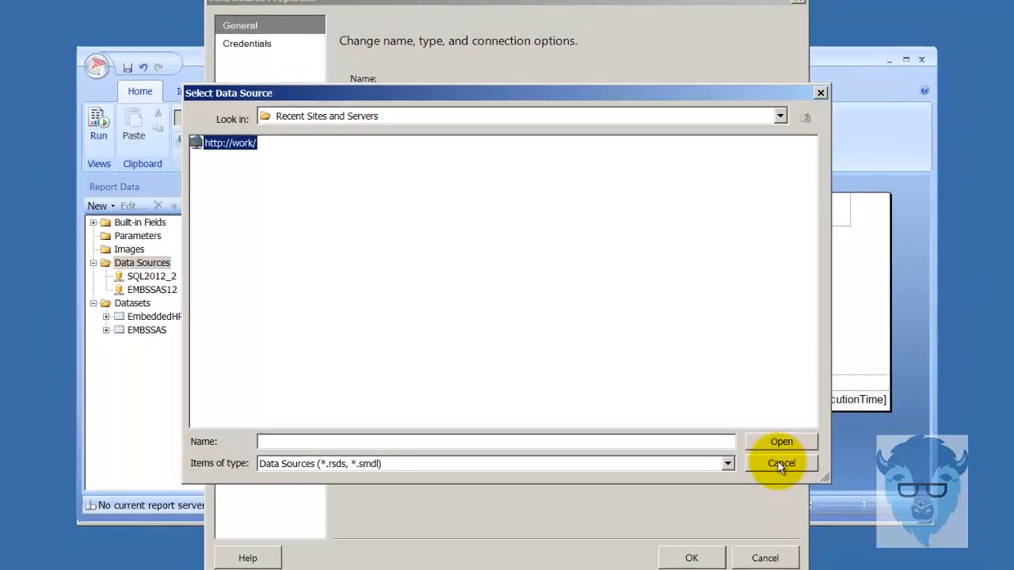
pyautogui.click(831, 496)
pyautogui.click(737, 548)
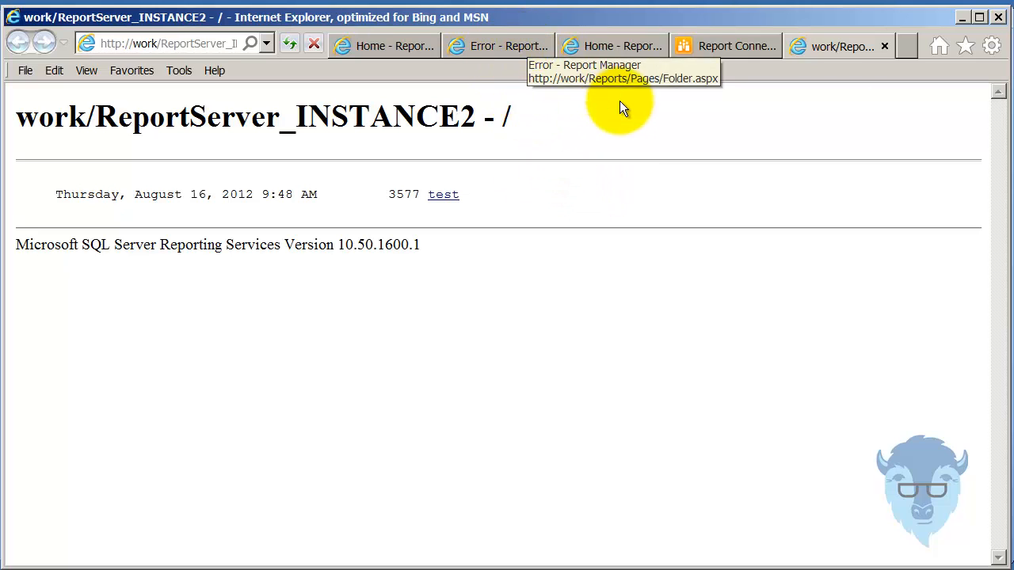
# - View the ReportServer_INSTANCE2 listing page in Internet Explorer for the server URL, then return to Report Builder
pyautogui.click(606, 47)
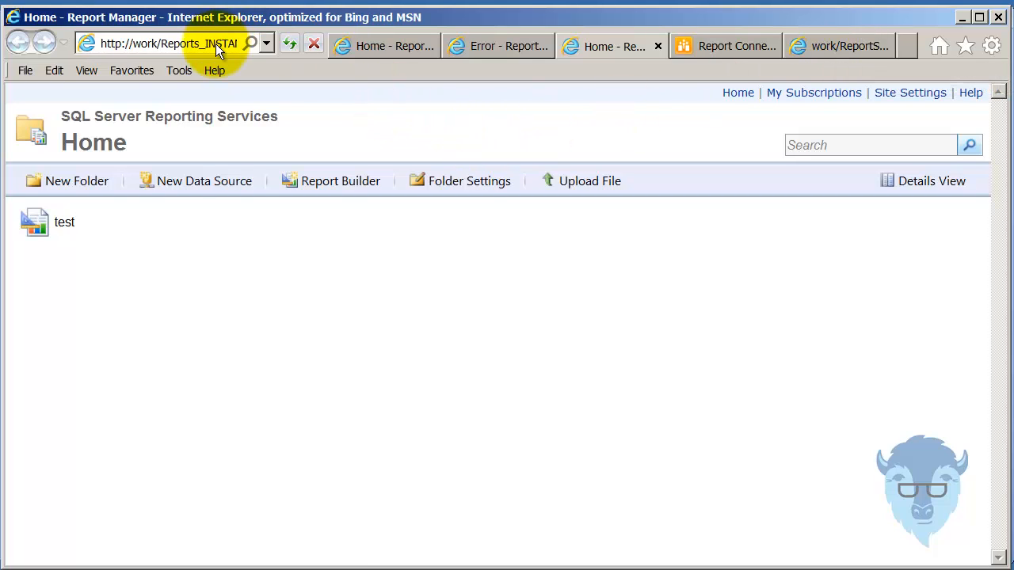
pyautogui.click(853, 53)
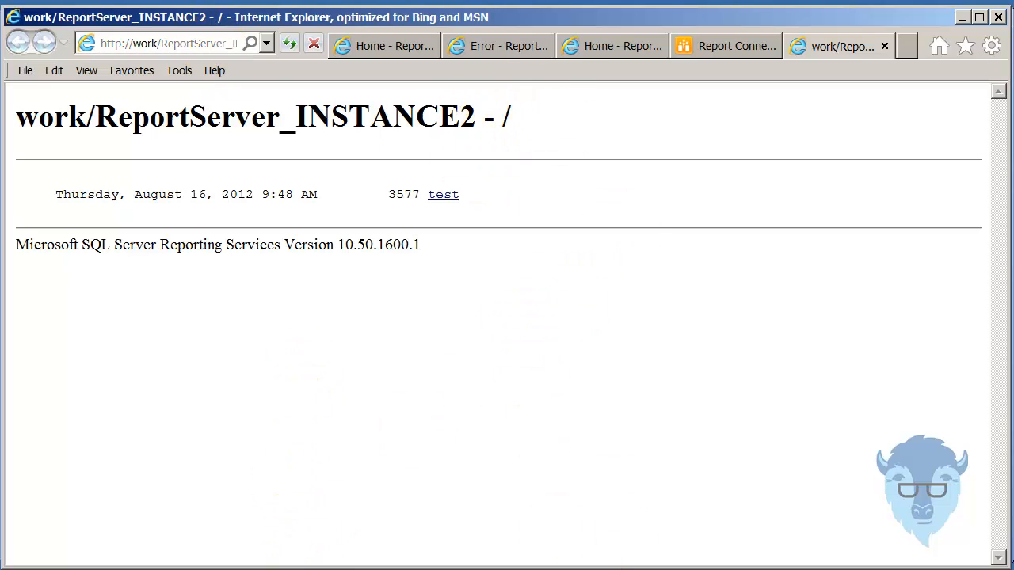
pyautogui.click(326, 569)
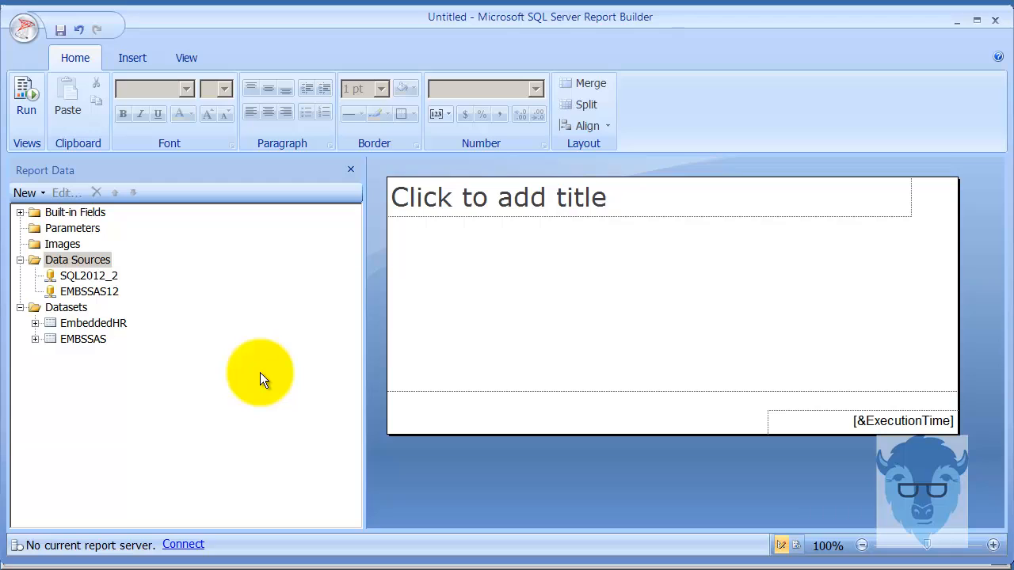
pyautogui.click(182, 545)
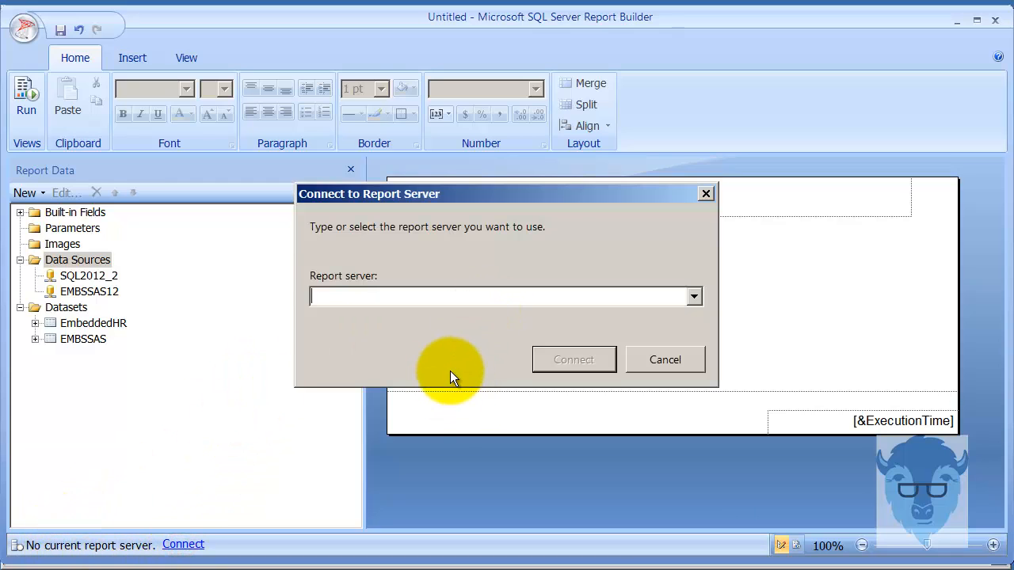
pyautogui.hotkey('alt', 'Tab')
pyautogui.click(188, 46)
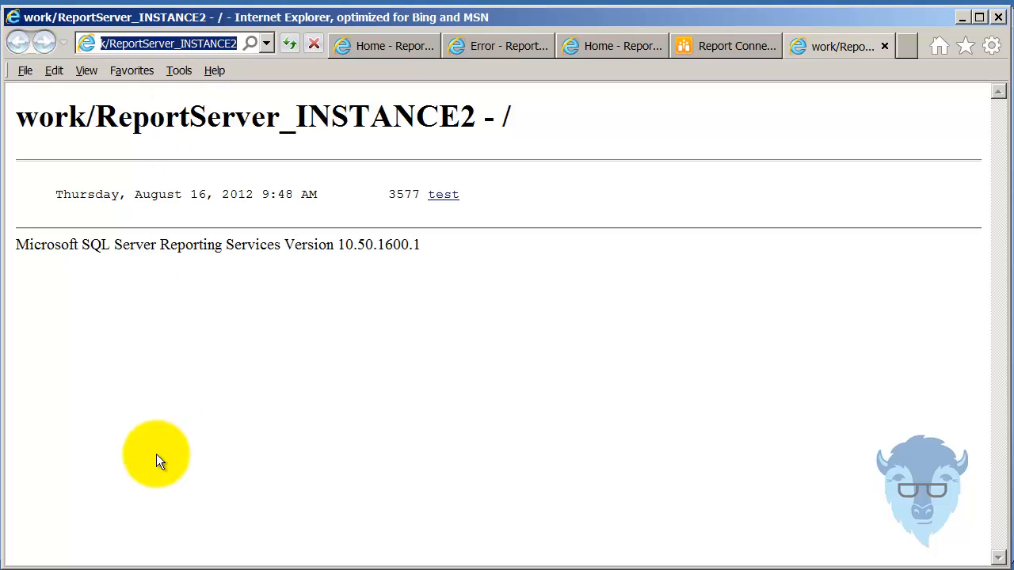
pyautogui.hotkey('alt', 'Tab')
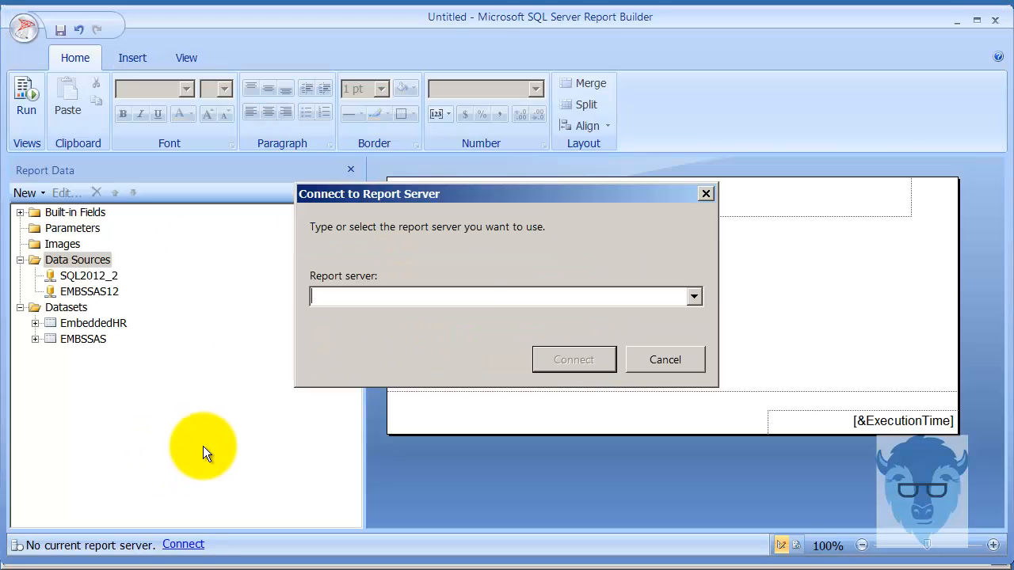
pyautogui.write('http://work/ReportServer_INSTANCE2')
pyautogui.click(559, 361)
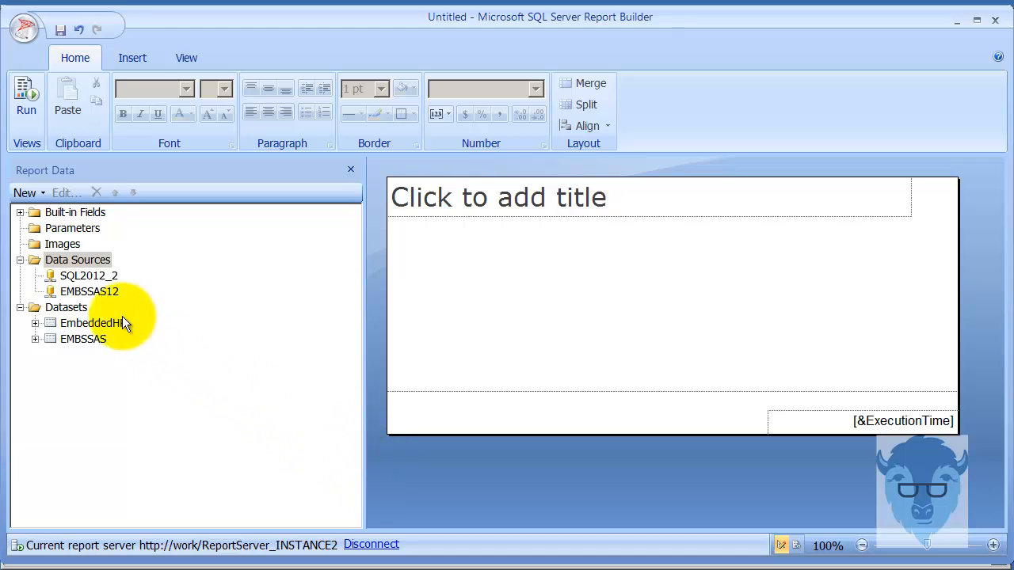
# - Try adding a data source from the server's shared sources, find the list empty, and cancel
pyautogui.rightClick(76, 260)
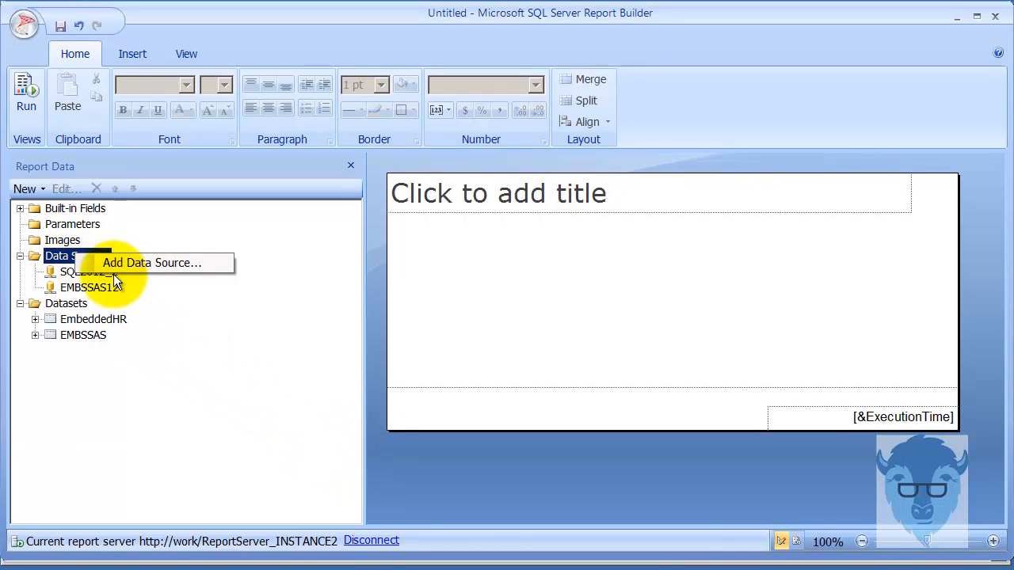
pyautogui.click(117, 262)
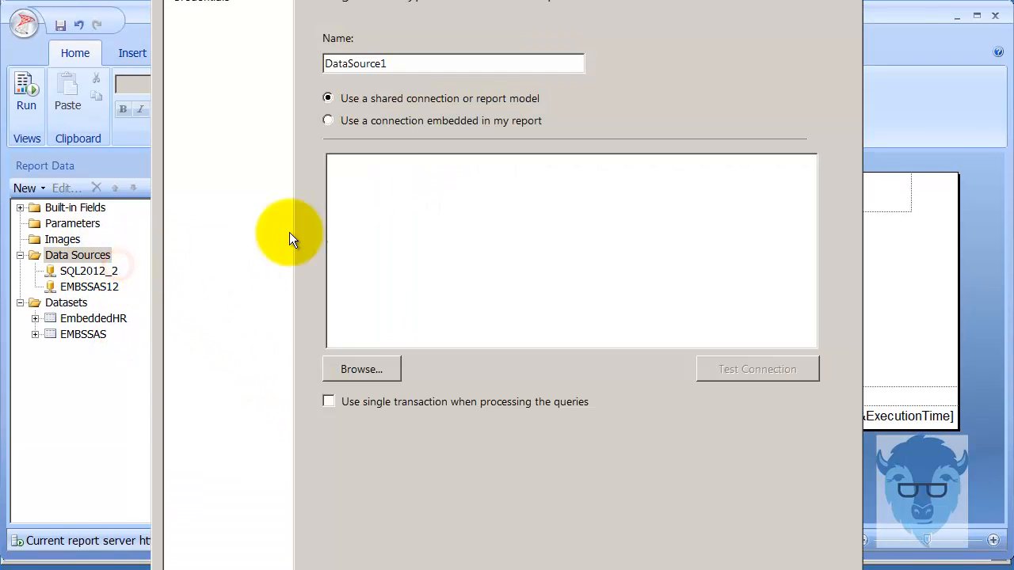
pyautogui.click(344, 386)
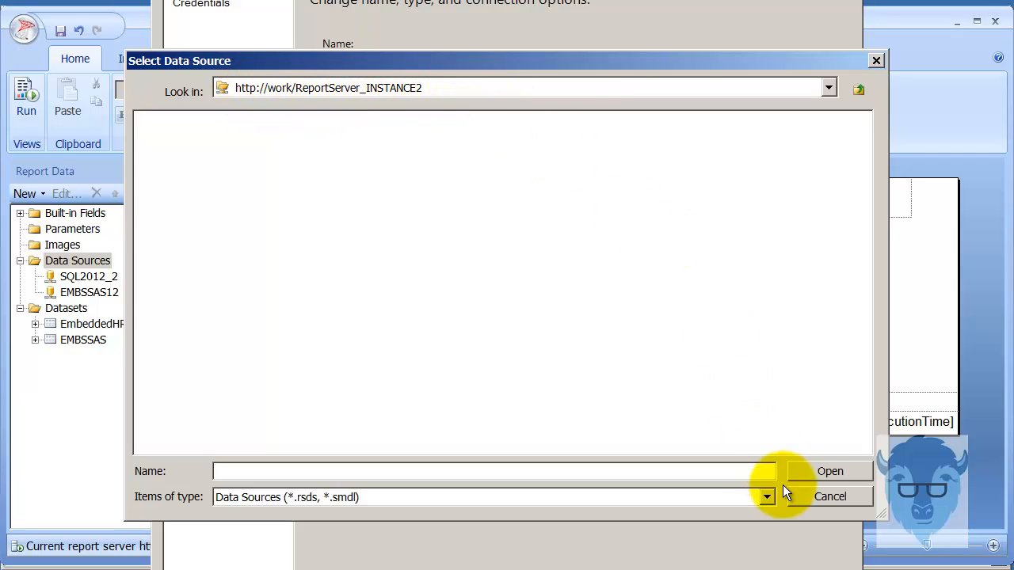
pyautogui.click(845, 493)
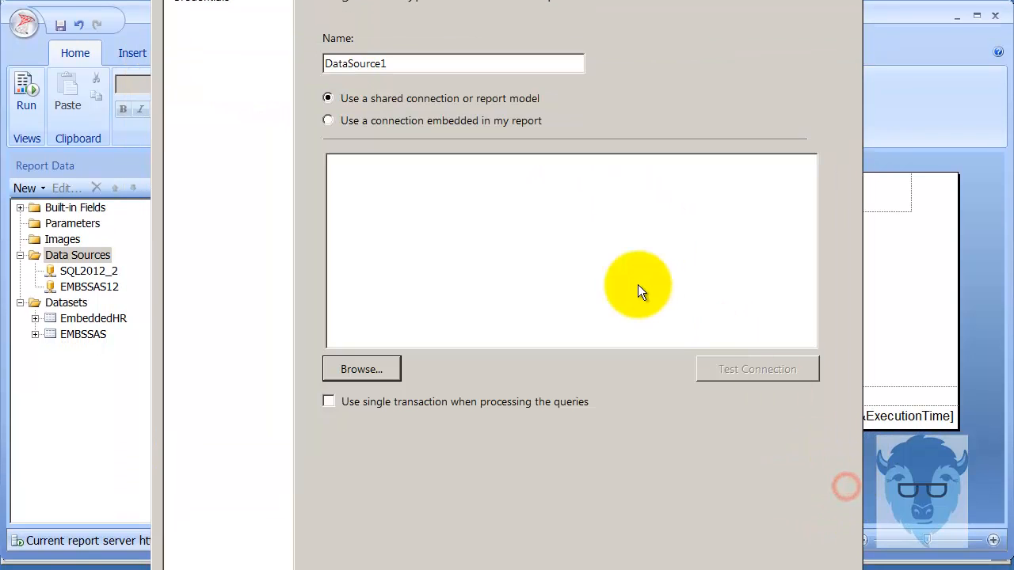
pyautogui.click(832, 569)
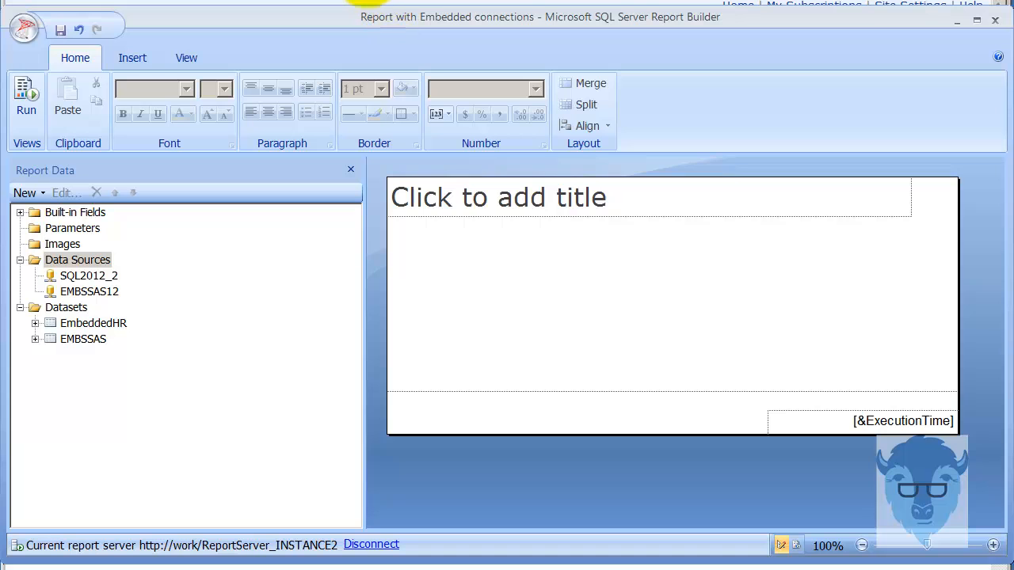
# - Create a folder named Connections on Report Manager Home, open it, and begin a New Data Source
pyautogui.doubleClick(539, 25)
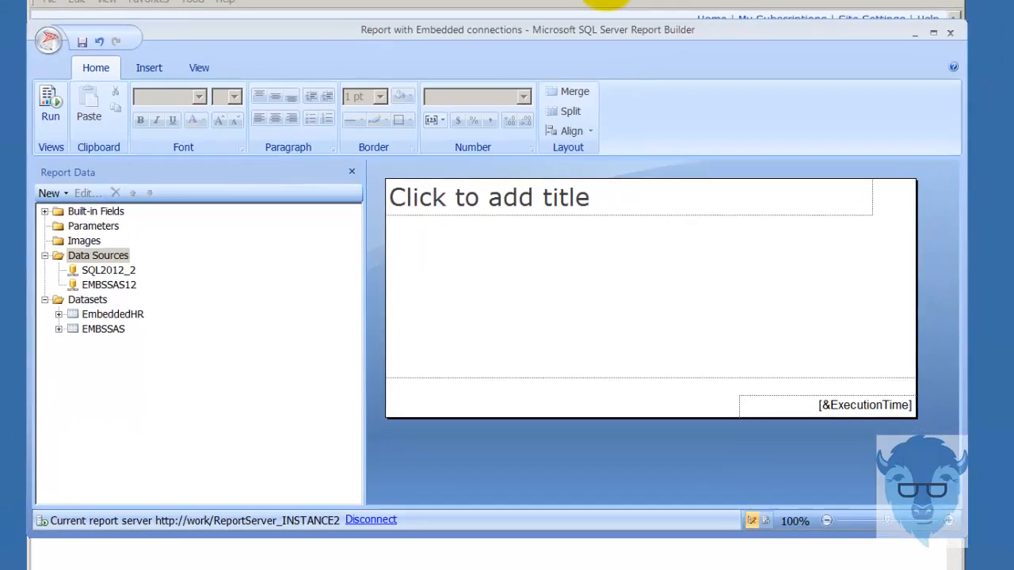
pyautogui.click(567, 9)
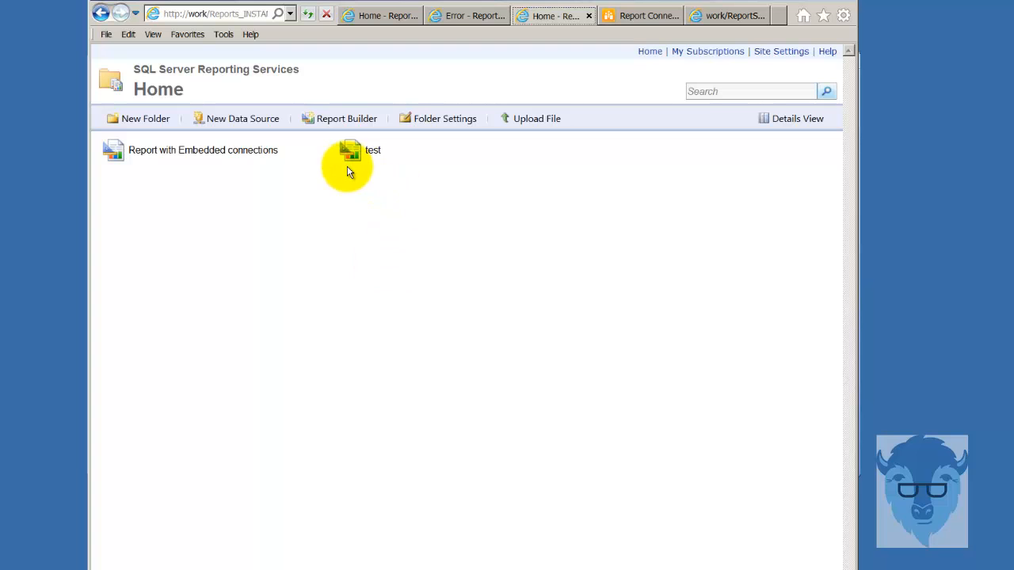
pyautogui.moveTo(449, 142)
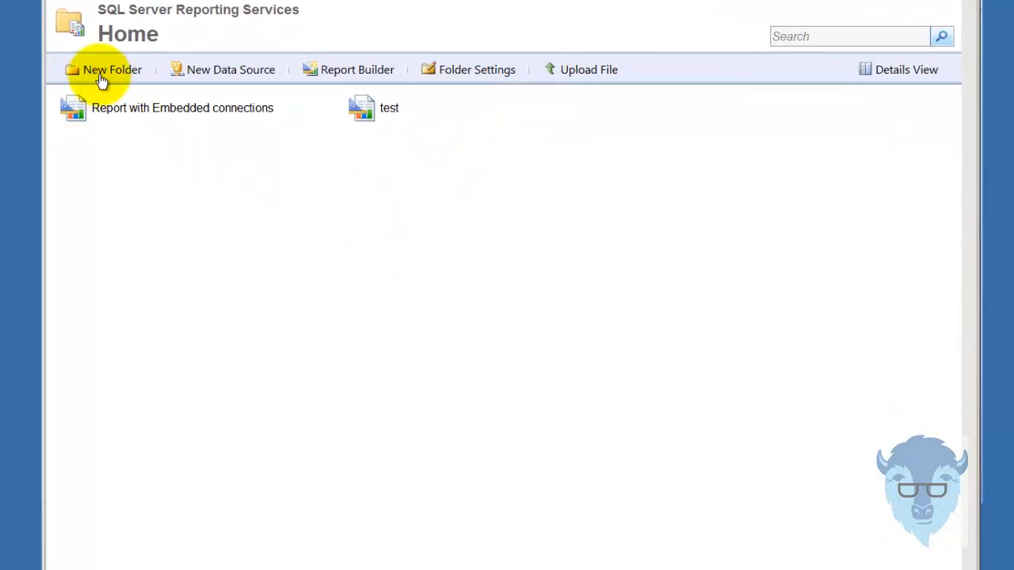
pyautogui.click(101, 75)
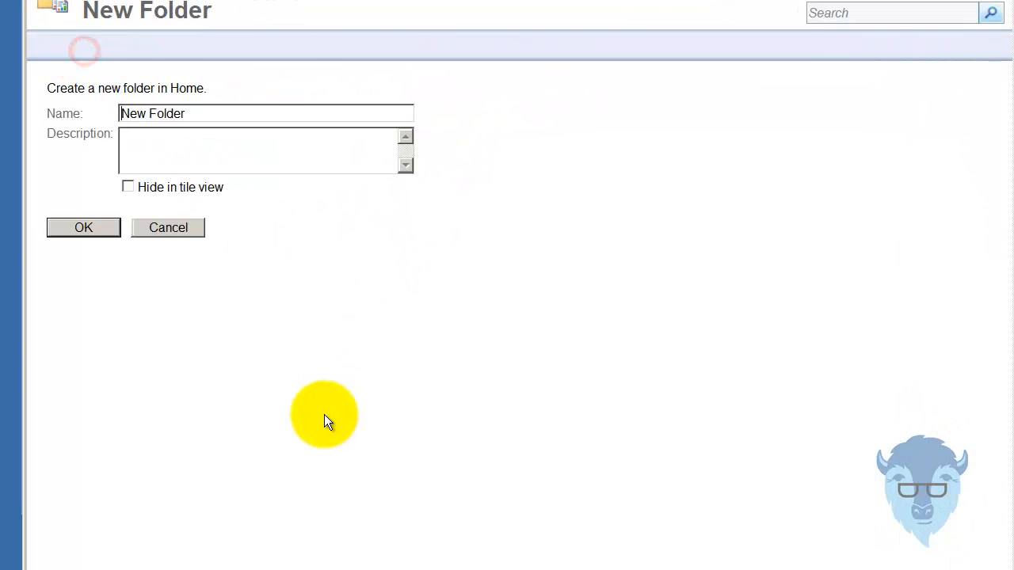
pyautogui.tripleClick(210, 106)
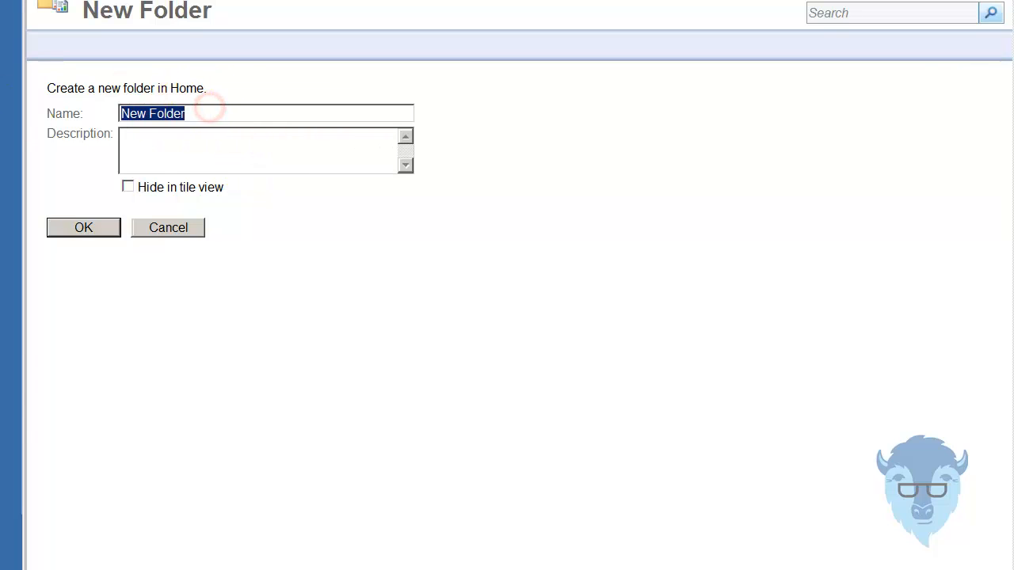
pyautogui.write('Connections')
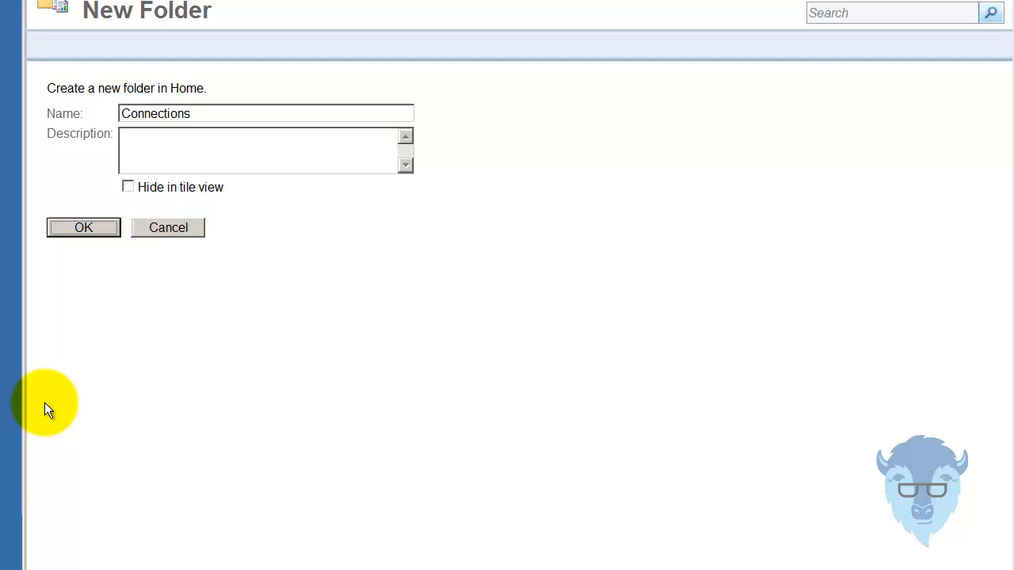
pyautogui.press('Return')
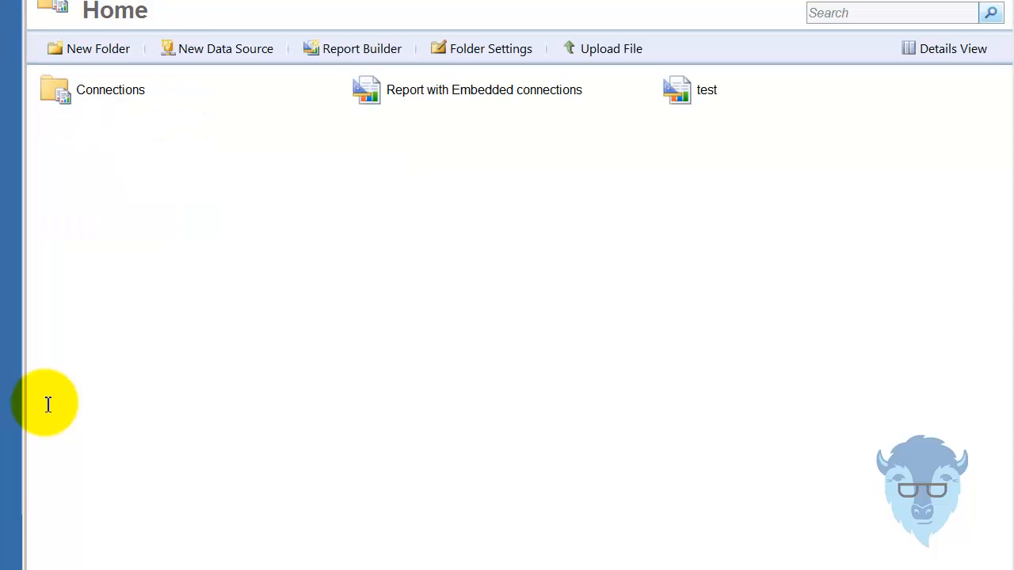
pyautogui.click(117, 97)
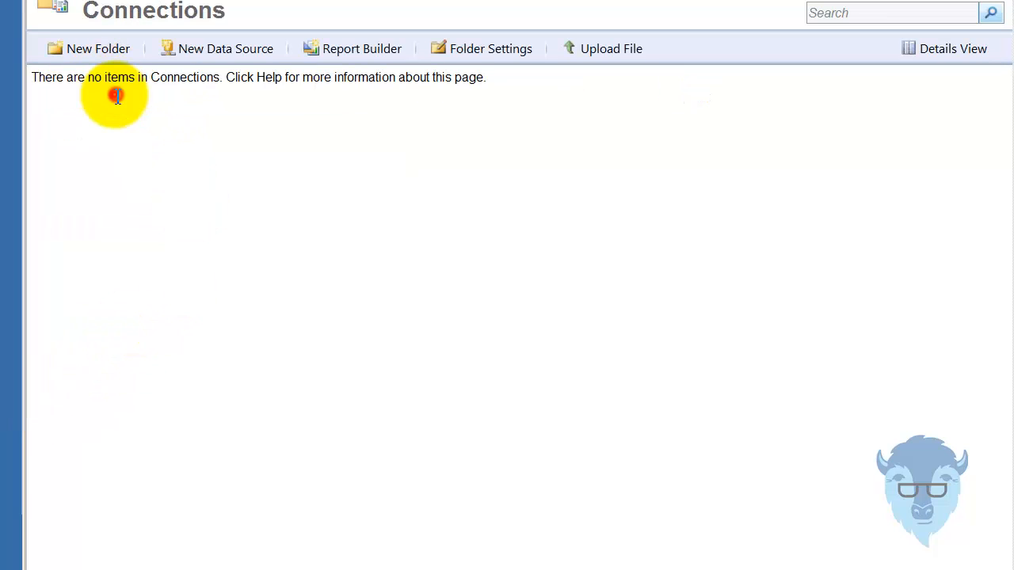
pyautogui.click(235, 62)
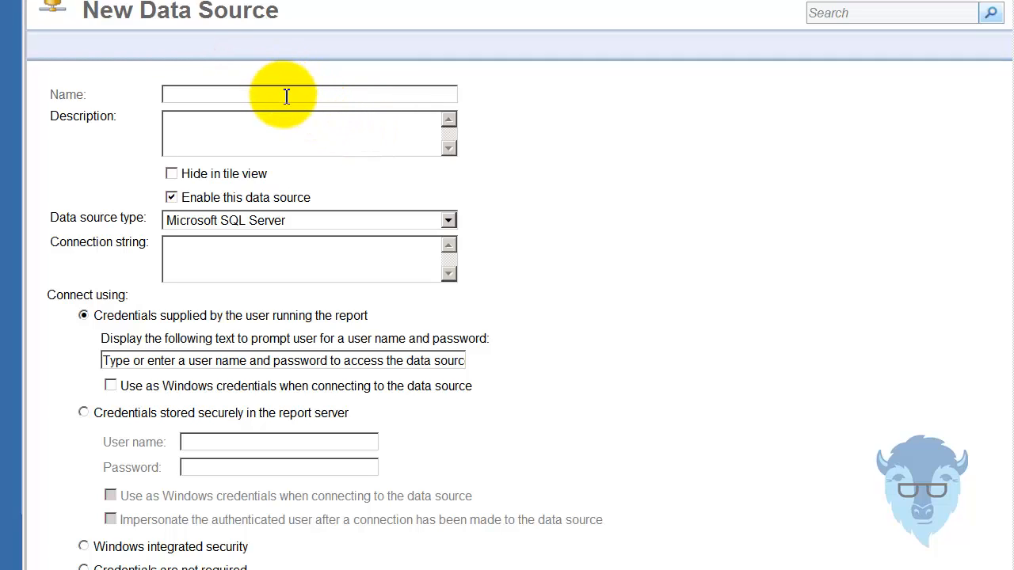
# - Name the new data source Instance2Shared and copy the INSTANCE2 connection string from Report Builder
pyautogui.click(285, 94)
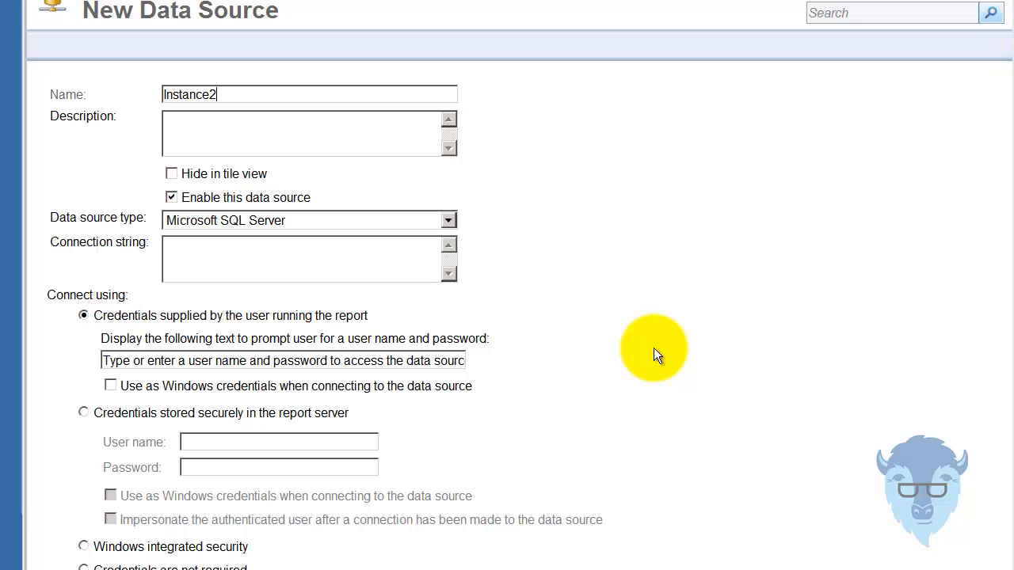
pyautogui.write('Instance2Shared')
pyautogui.click(226, 135)
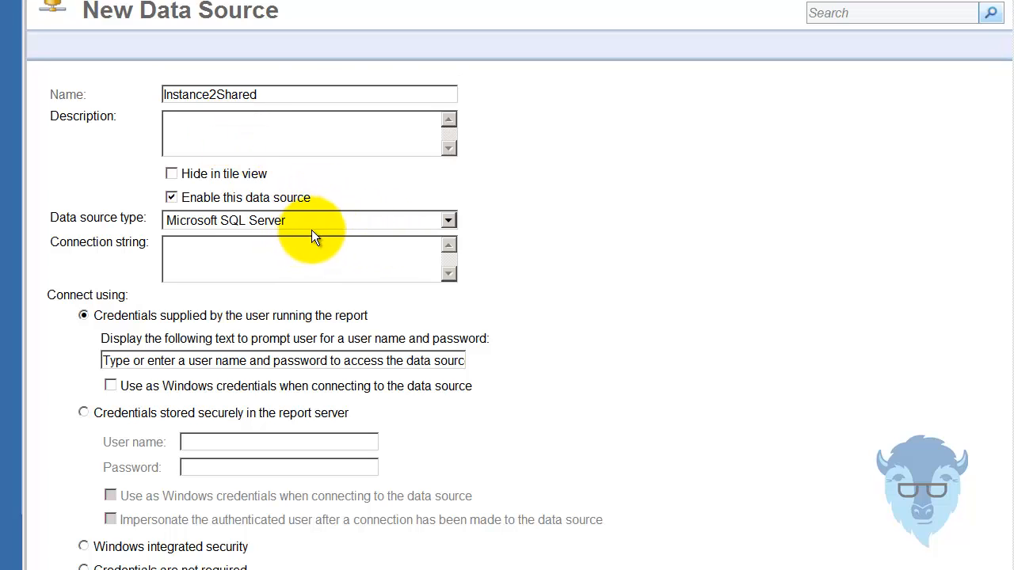
pyautogui.click(327, 259)
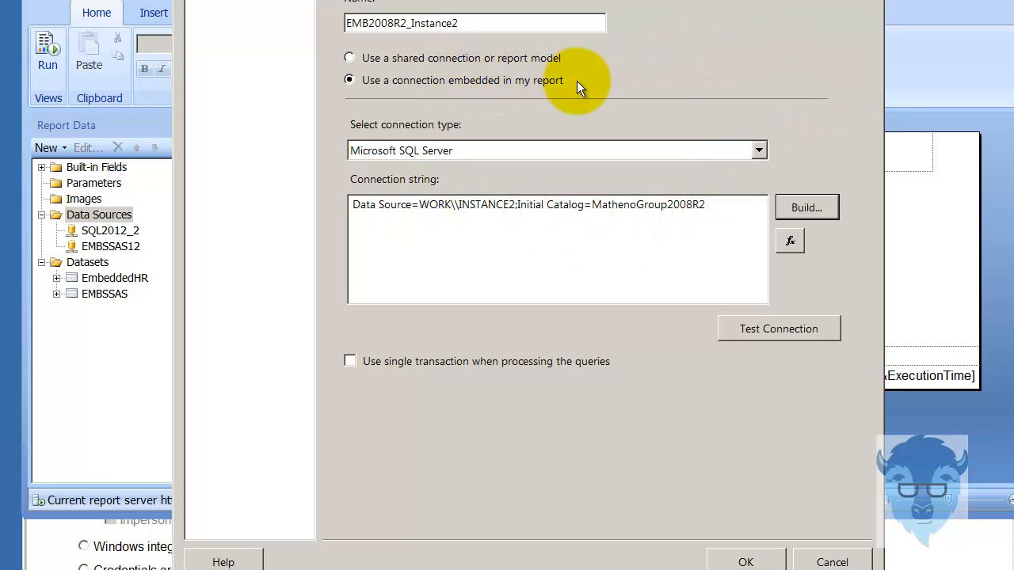
pyautogui.click(728, 211)
pyautogui.moveTo(696, 208); pyautogui.dragTo(351, 233)
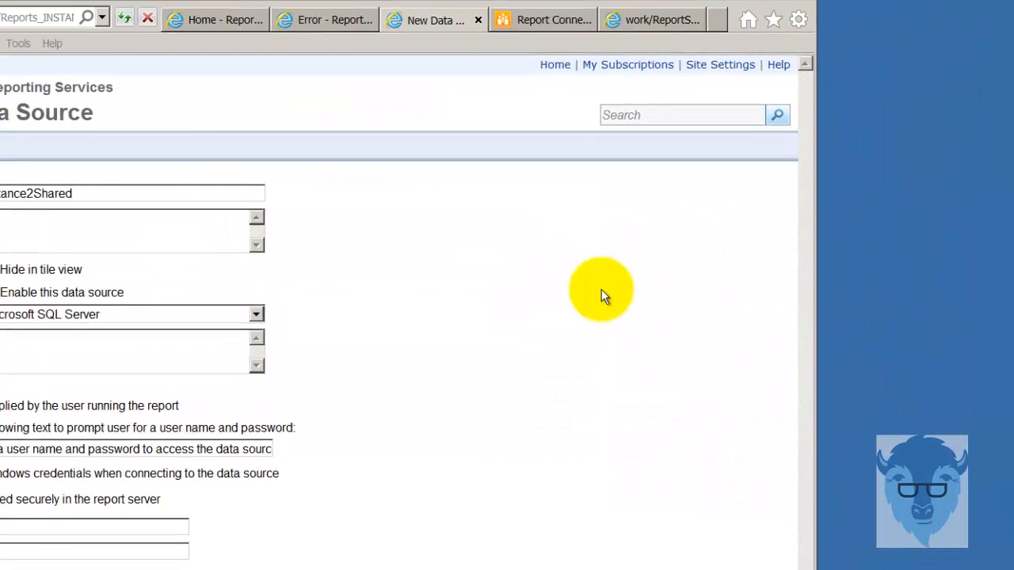
# - Paste the INSTANCE2 connection string, choose Windows integrated security, and test the connection
pyautogui.click(68, 359)
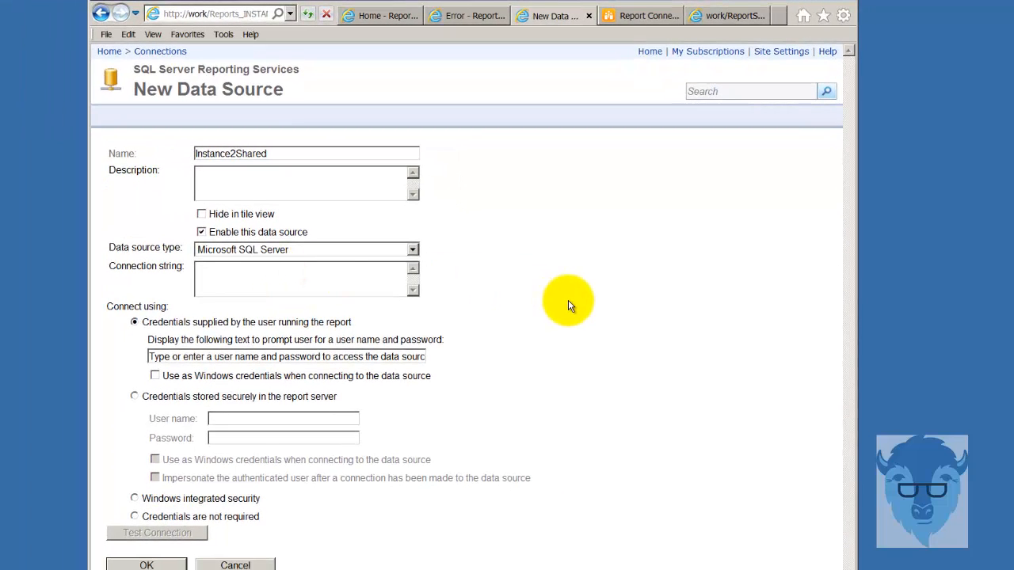
pyautogui.write('Data Source=WORK\\INSTANCE2;Initial Catalog=MathenoGroup2008R2')
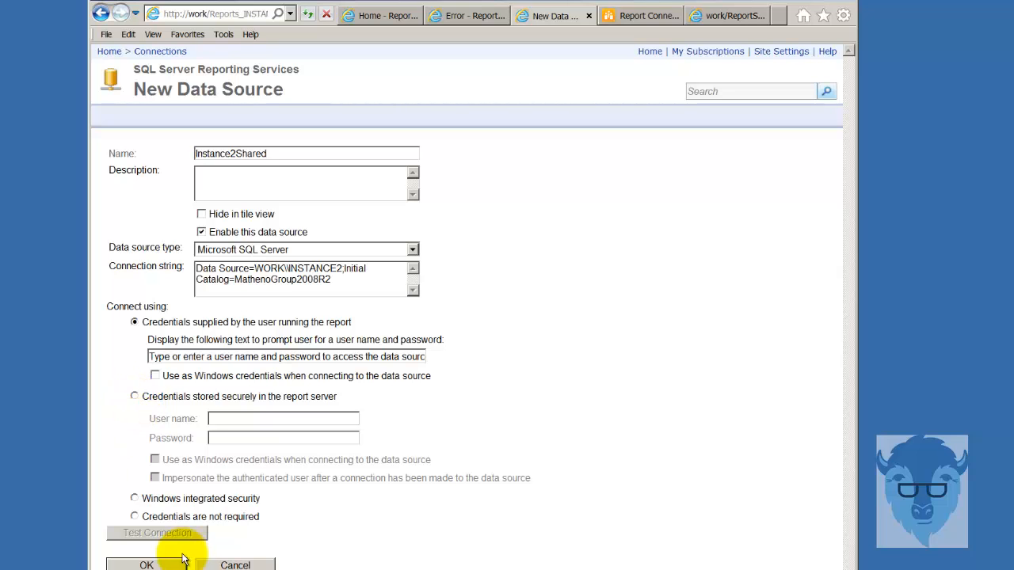
pyautogui.click(134, 498)
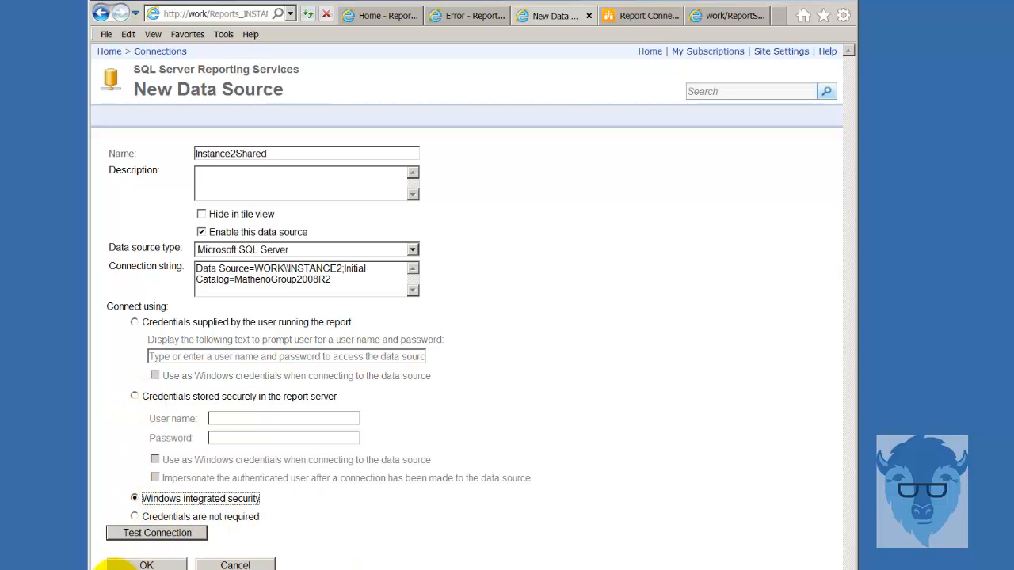
pyautogui.click(152, 535)
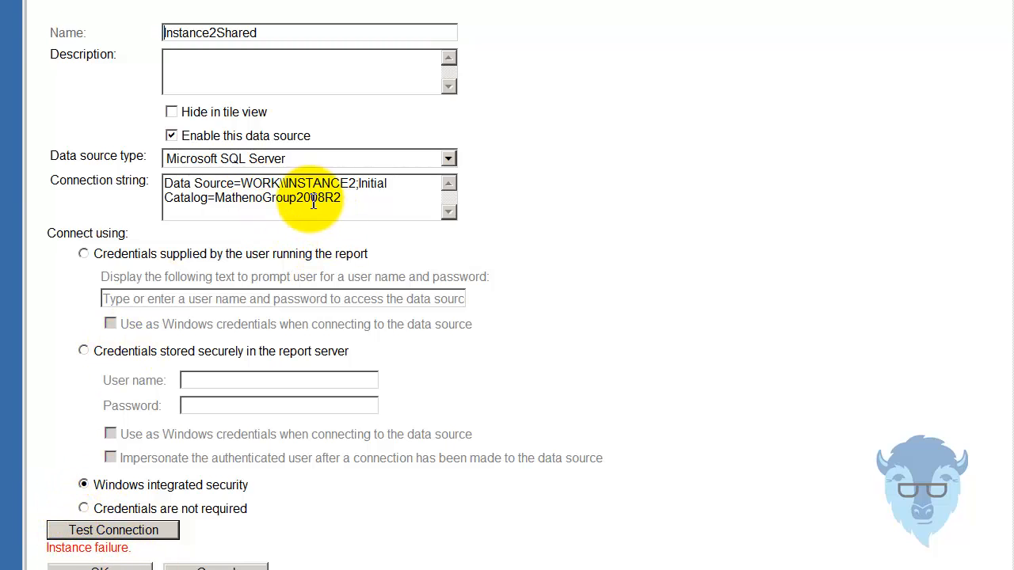
# - Remove the extra backslash so the source reads WORK\INSTANCE2, and retest successfully
pyautogui.click(373, 199)
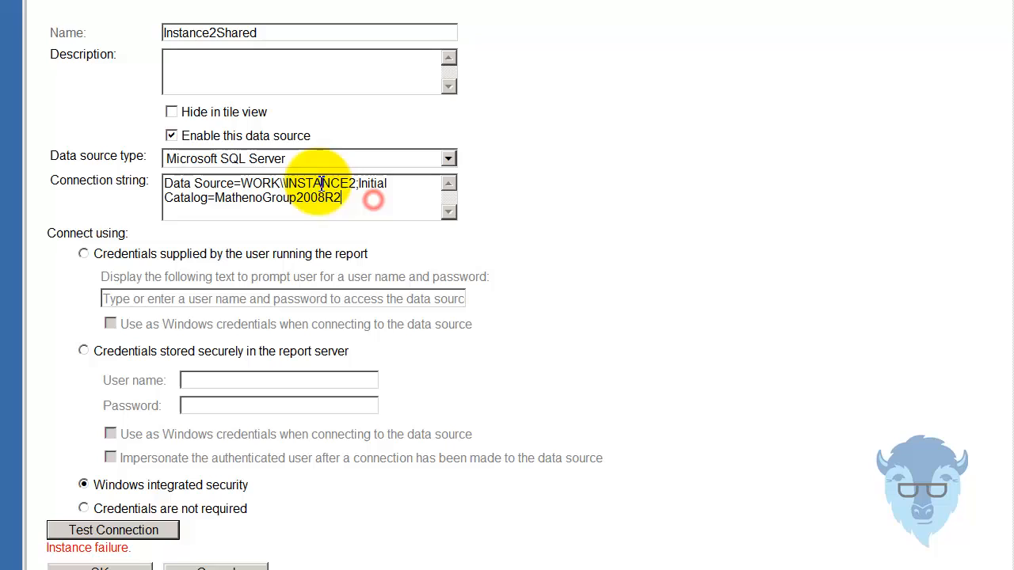
pyautogui.click(281, 184)
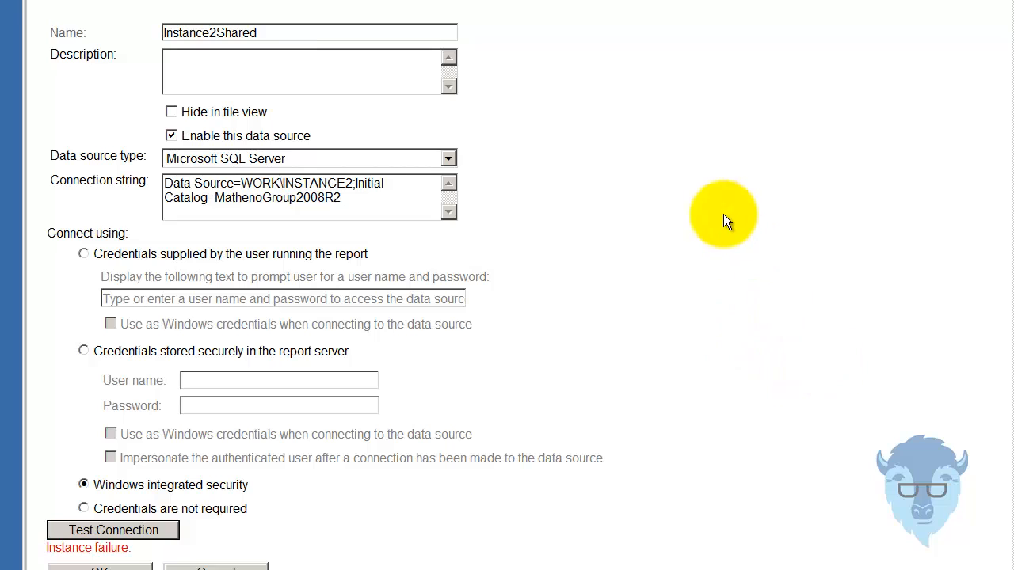
pyautogui.click(138, 528)
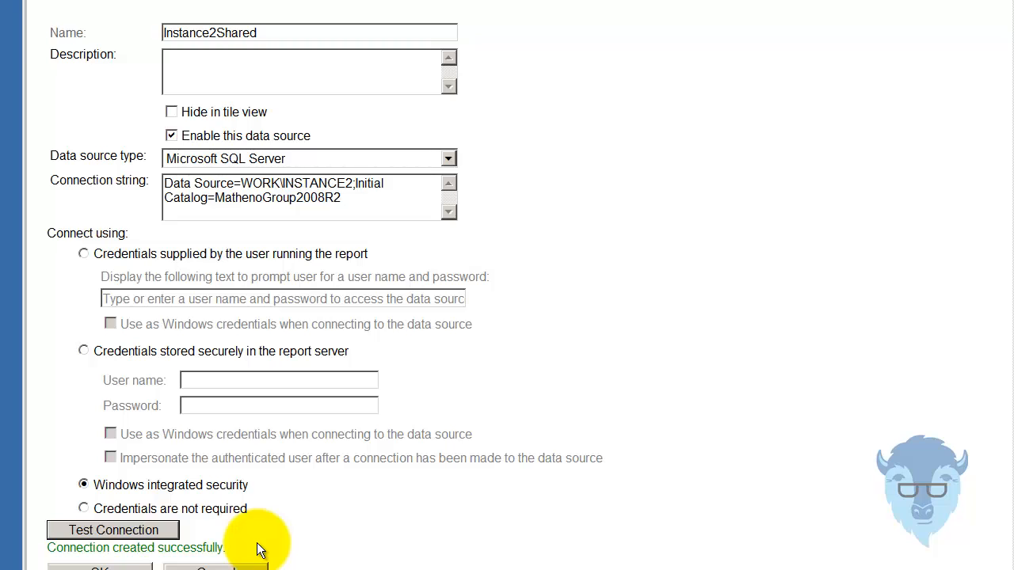
# - Store a Windows user name and password on the server, test, and save Instance2Shared
pyautogui.click(132, 350)
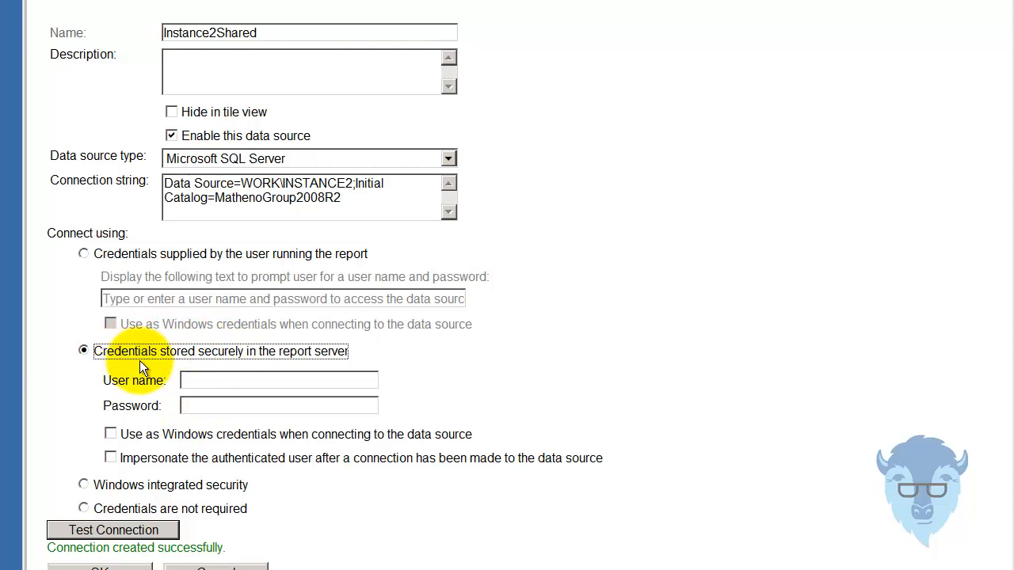
pyautogui.click(205, 382)
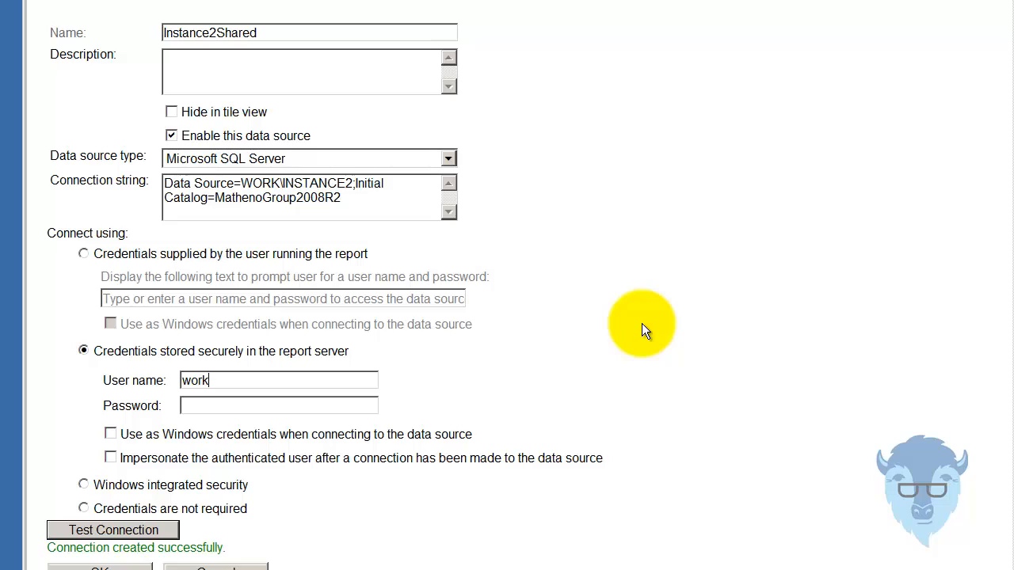
pyautogui.write('work\\ron')
pyautogui.press('Tab')
pyautogui.write('password')
pyautogui.click(125, 437)
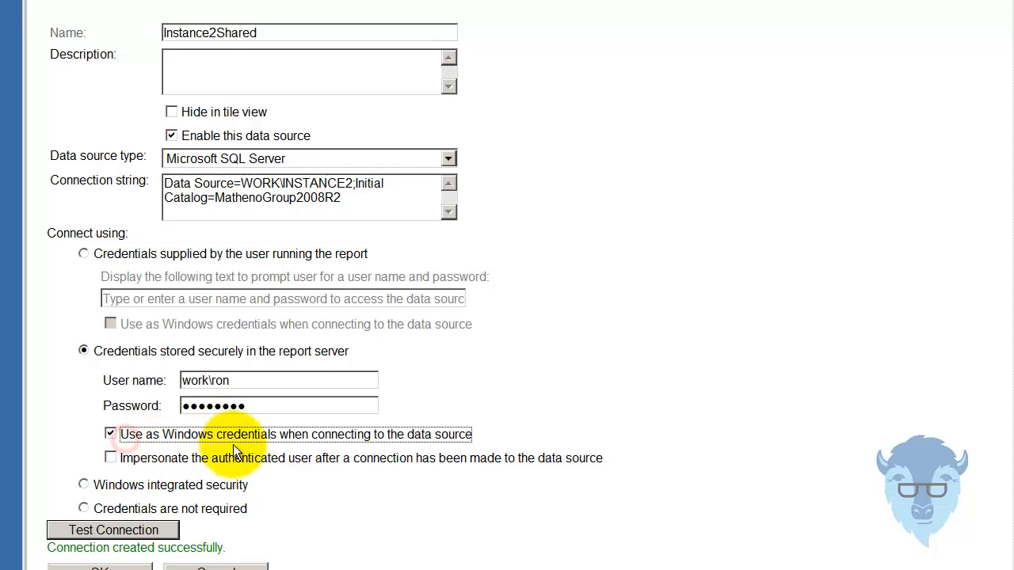
pyautogui.click(155, 533)
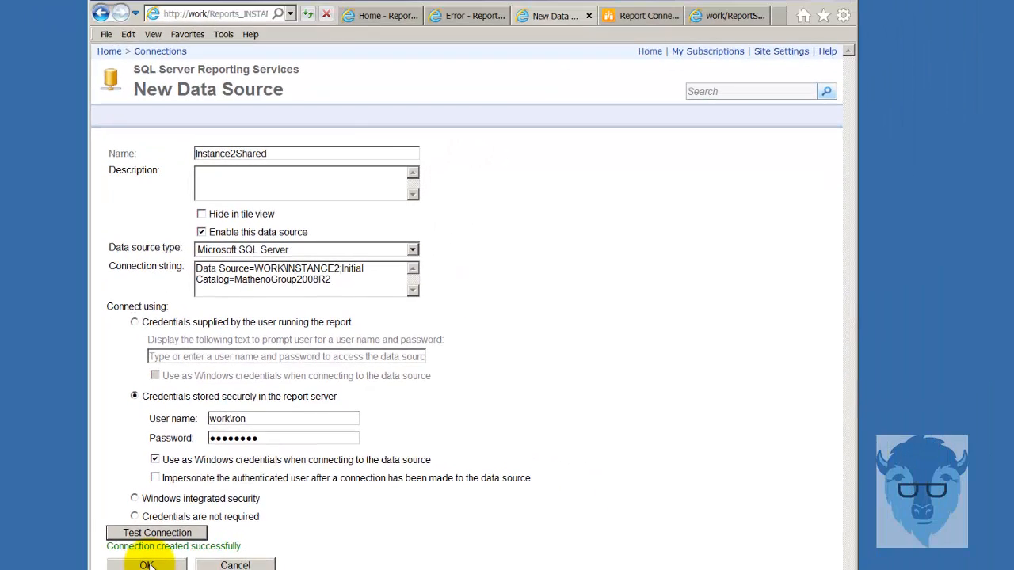
pyautogui.click(101, 567)
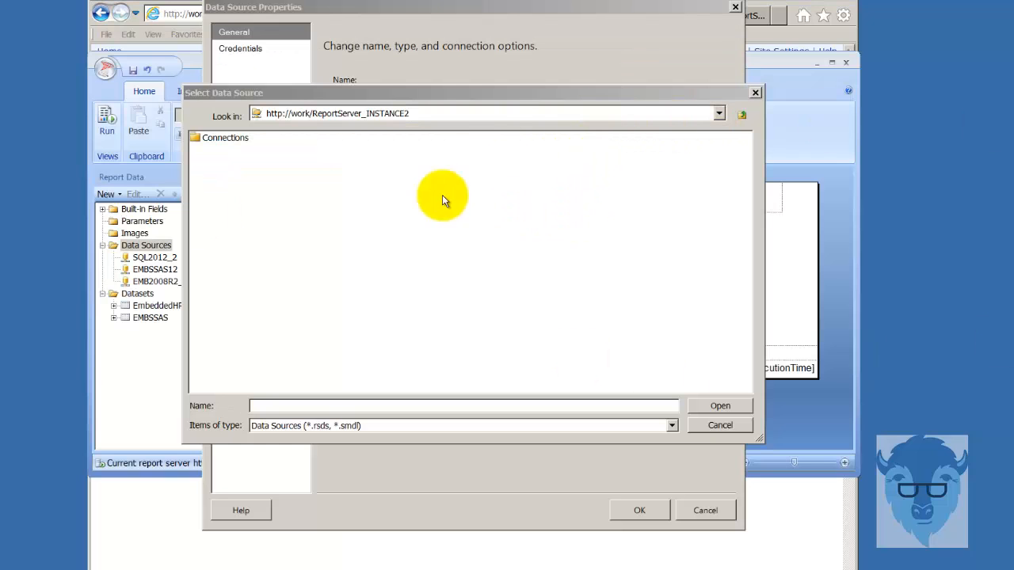
# - Add a report data source using the shared Connections/Instance2Shared connection
pyautogui.click(234, 143)
pyautogui.doubleClick(234, 143)
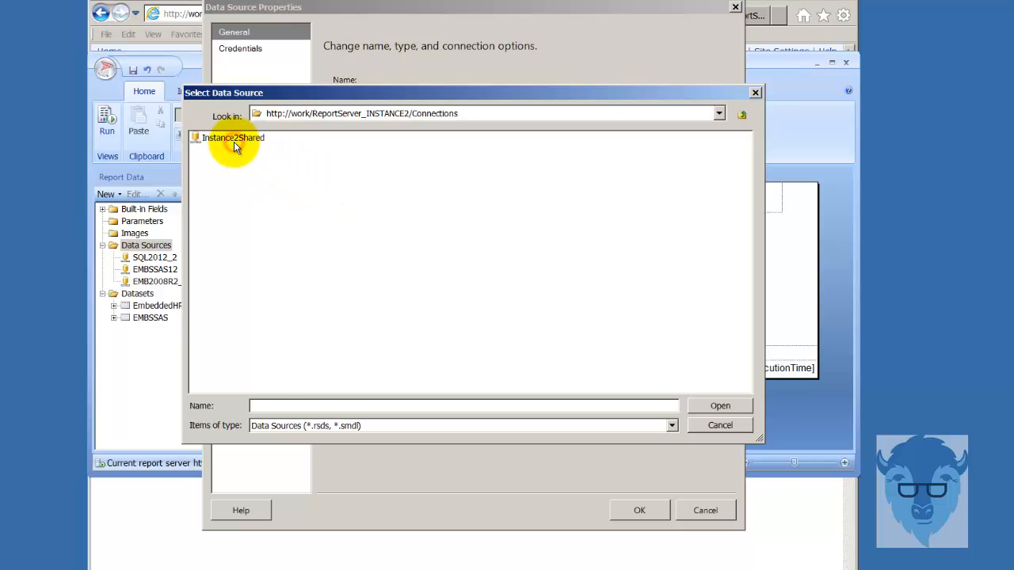
pyautogui.doubleClick(233, 142)
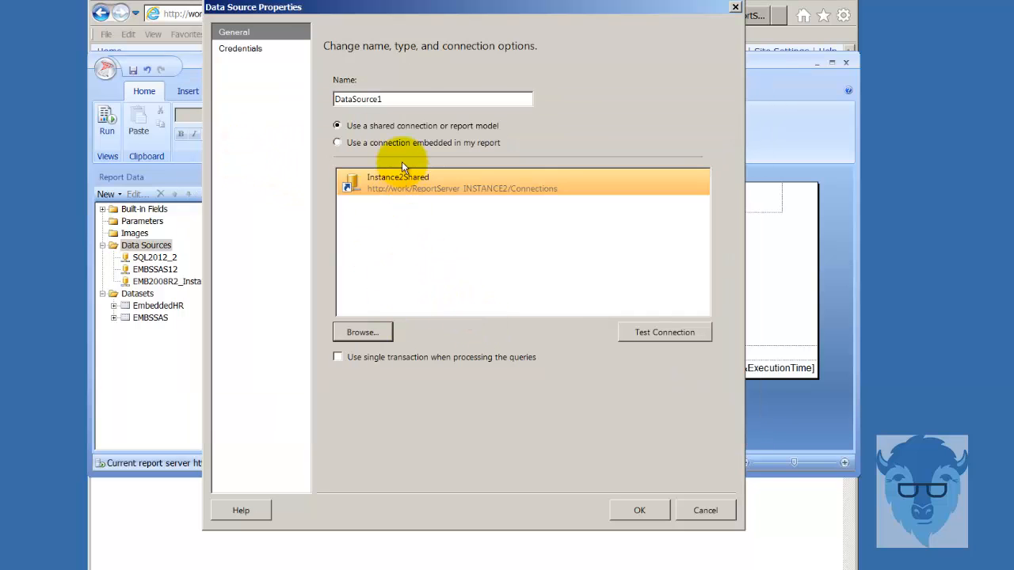
pyautogui.click(639, 510)
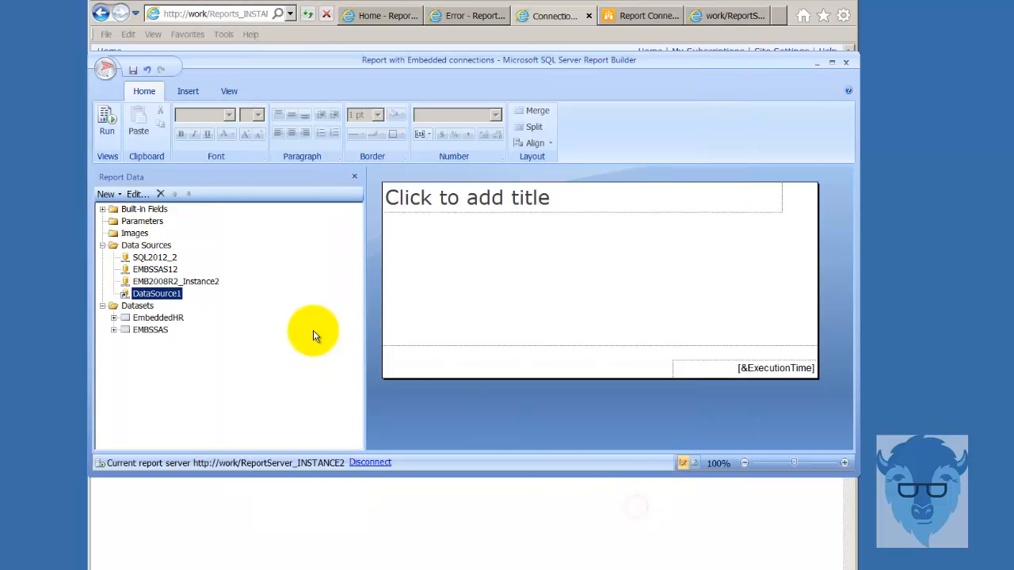
# - Rename DataSource1 to Shared08R2MG and confirm it after a successful connection test
pyautogui.rightClick(151, 294)
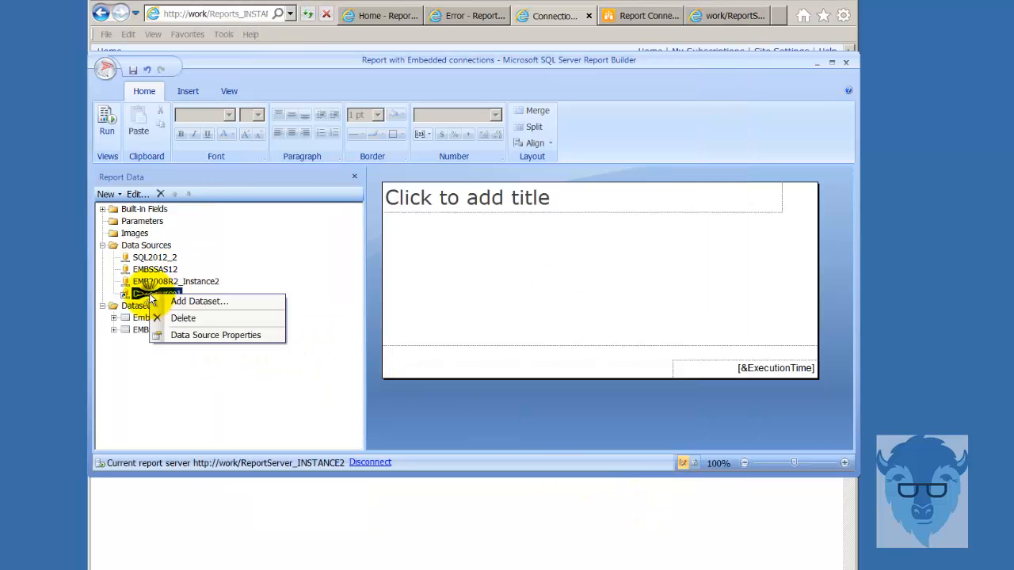
pyautogui.click(203, 335)
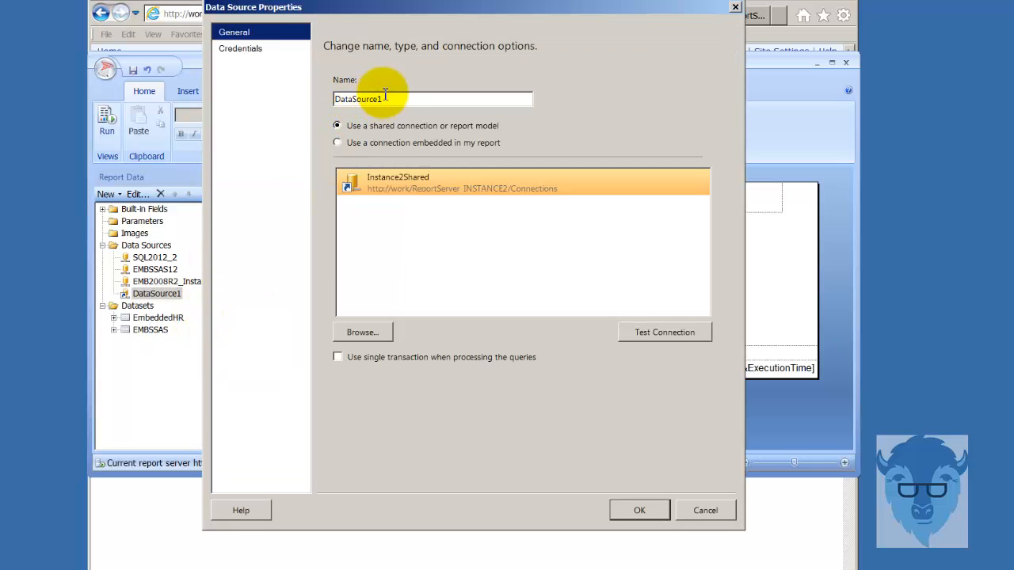
pyautogui.click(394, 99)
pyautogui.doubleClick(393, 100)
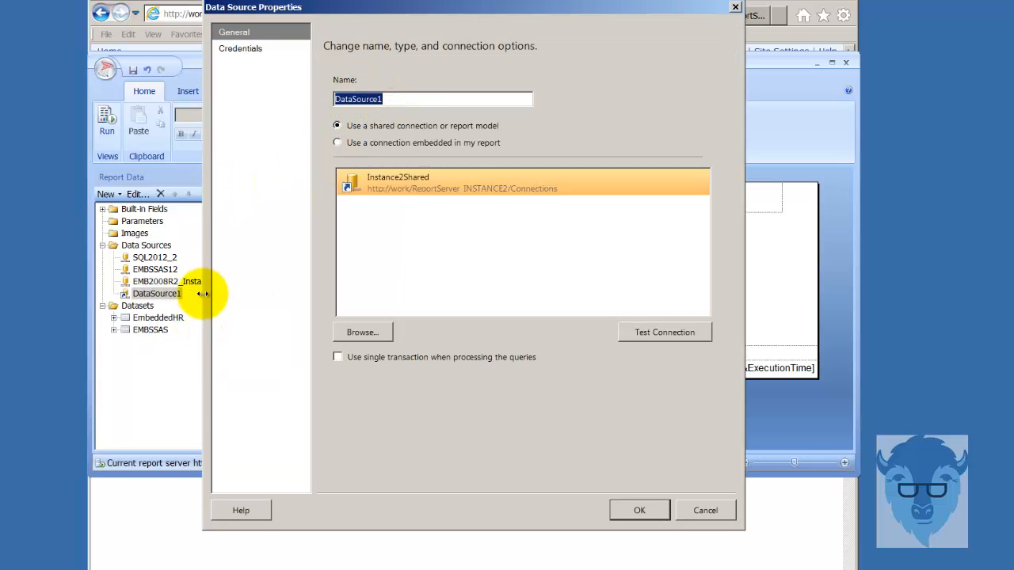
pyautogui.write('Shared08R2MG')
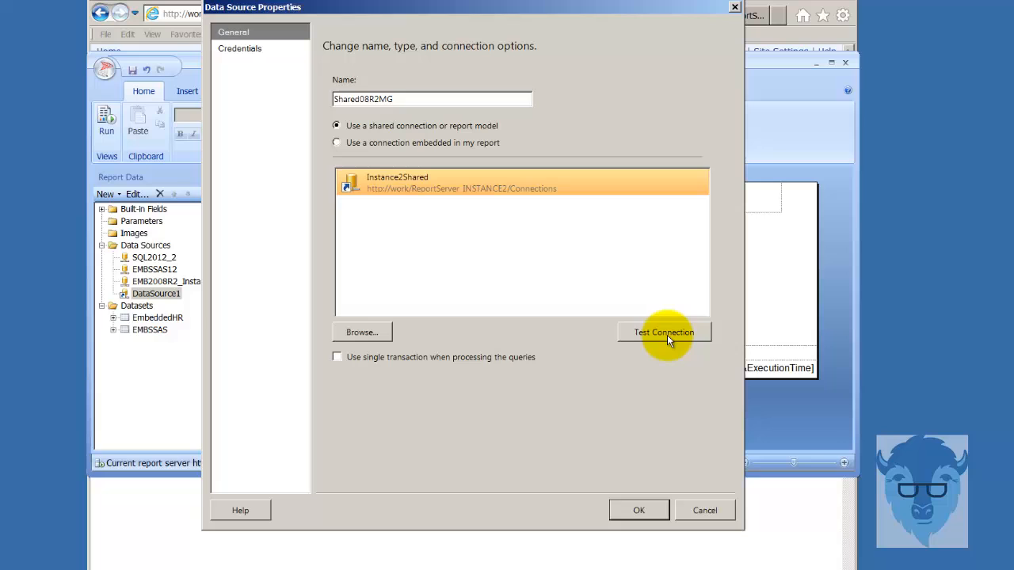
pyautogui.click(698, 337)
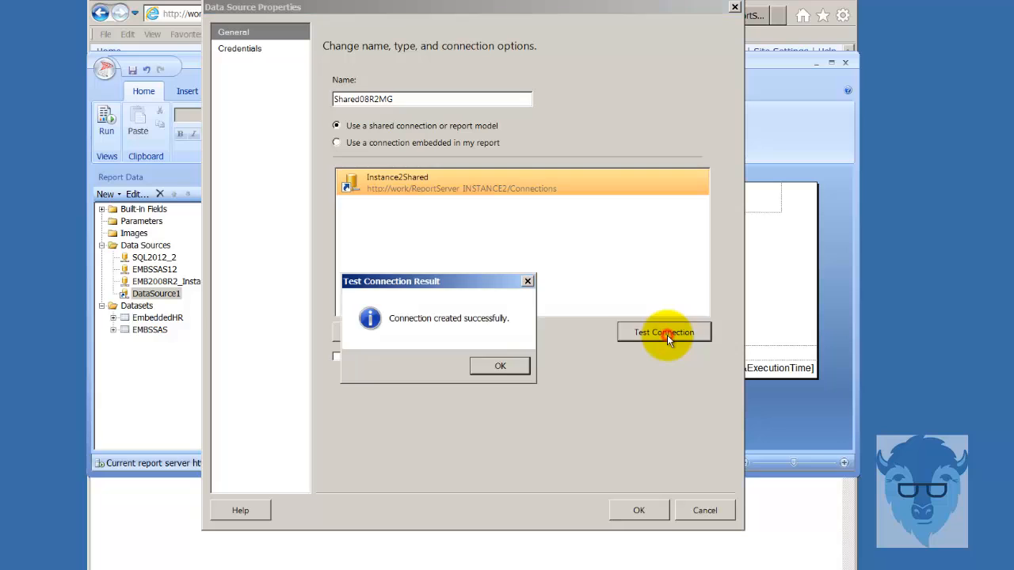
pyautogui.click(502, 372)
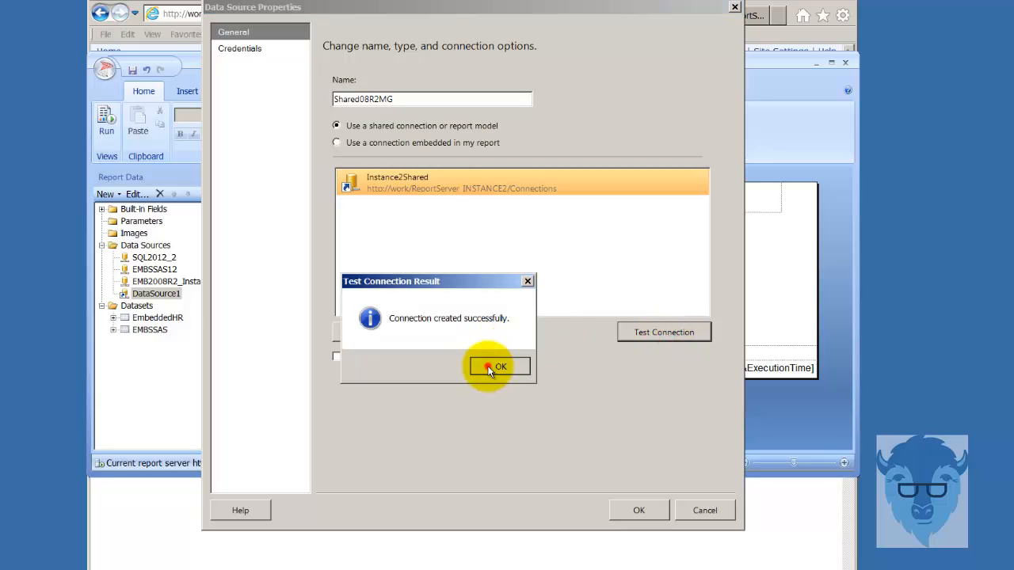
pyautogui.click(642, 513)
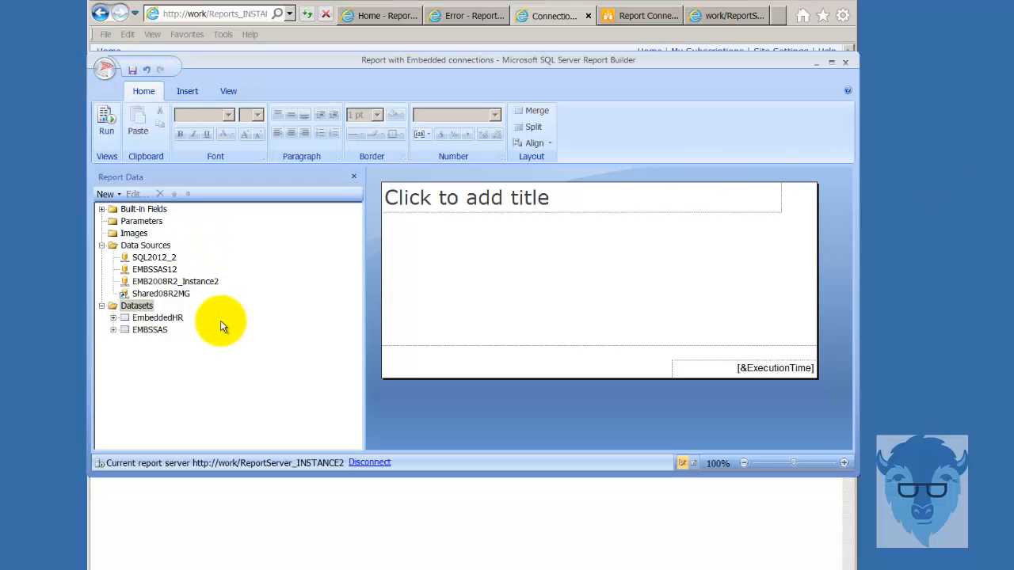
pyautogui.rightClick(135, 308)
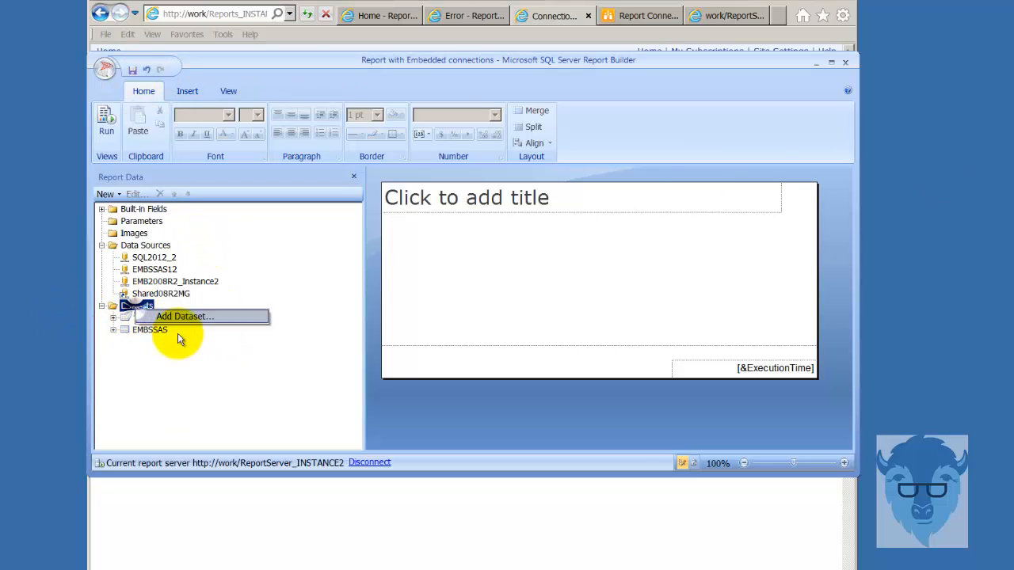
pyautogui.click(181, 317)
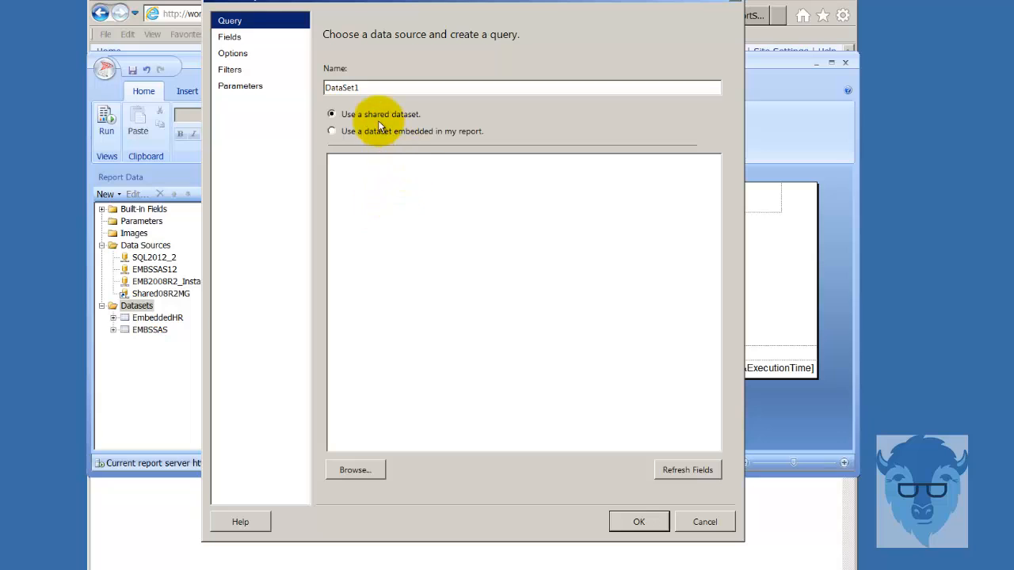
pyautogui.click(358, 470)
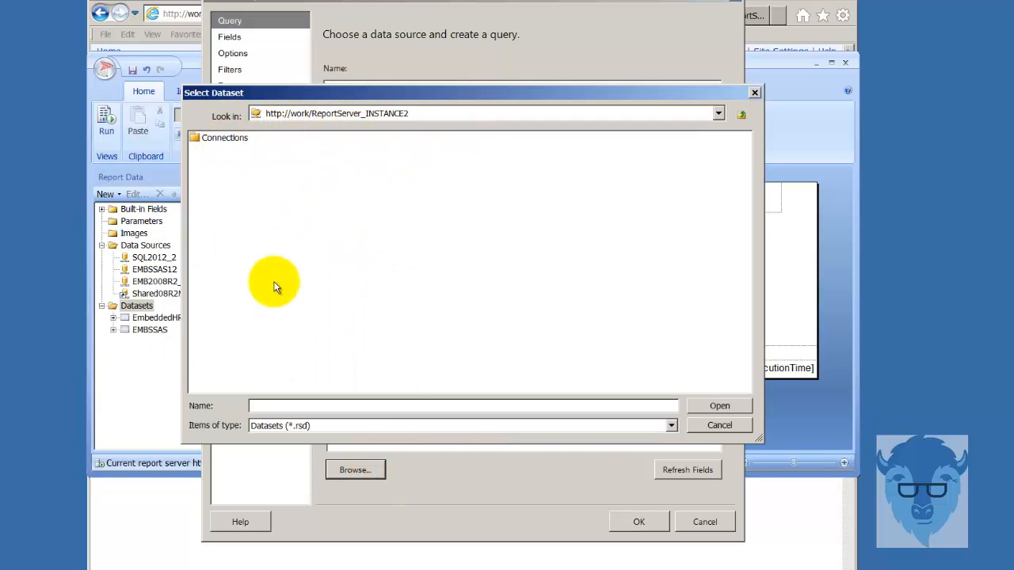
pyautogui.click(717, 426)
pyautogui.click(701, 524)
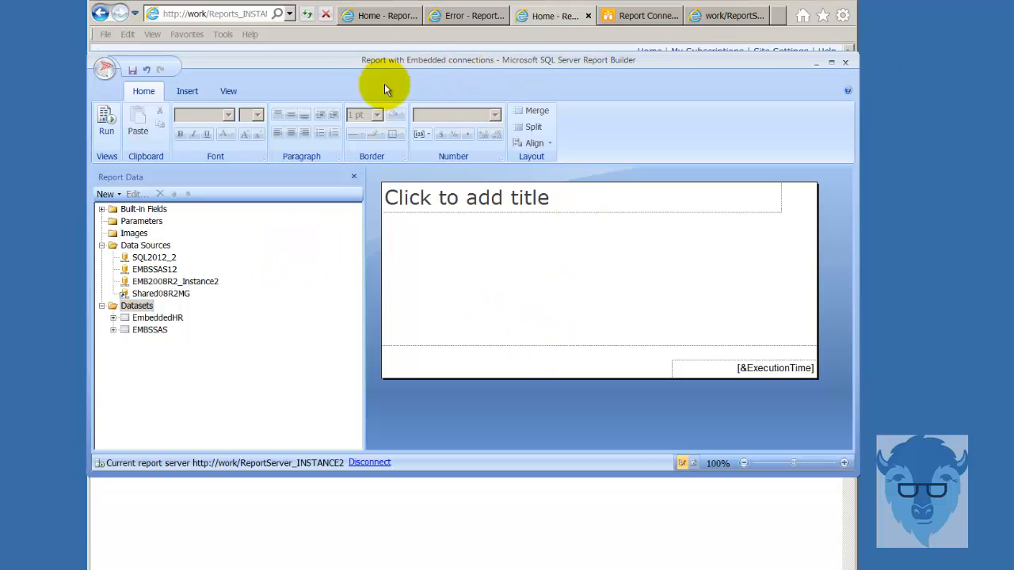
# - Save the current report and start a new shared dataset
pyautogui.click(102, 70)
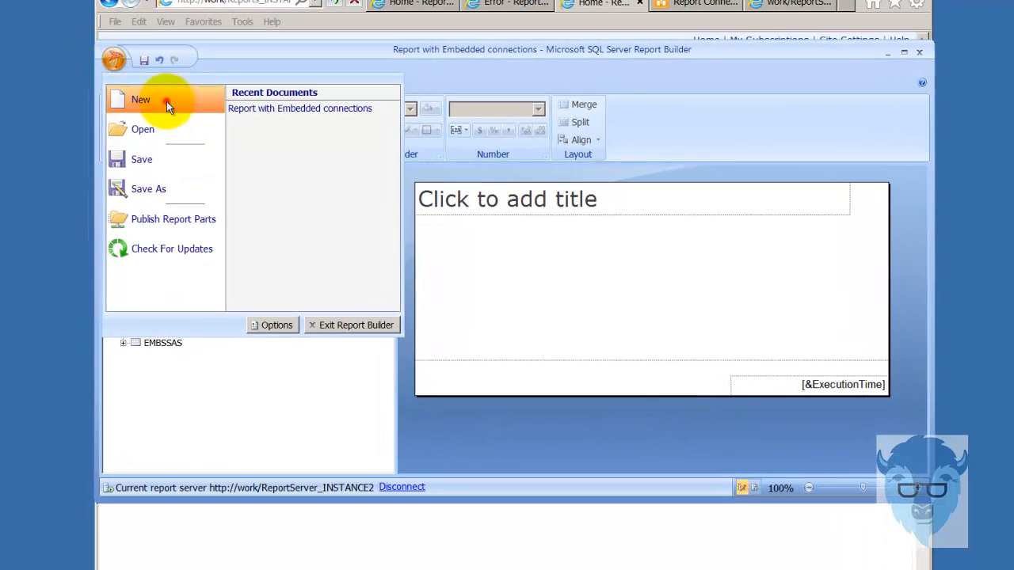
pyautogui.click(166, 101)
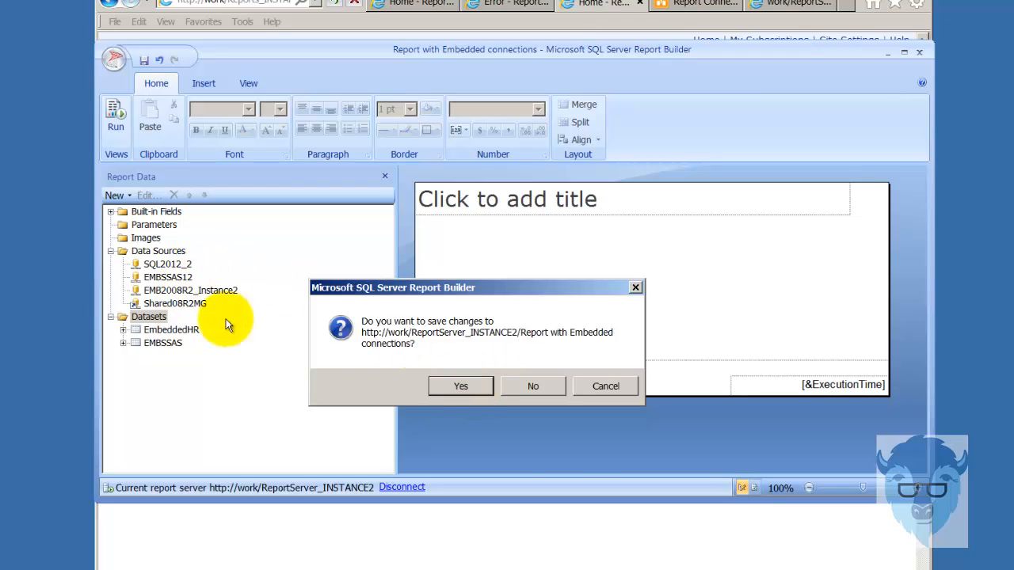
pyautogui.click(552, 389)
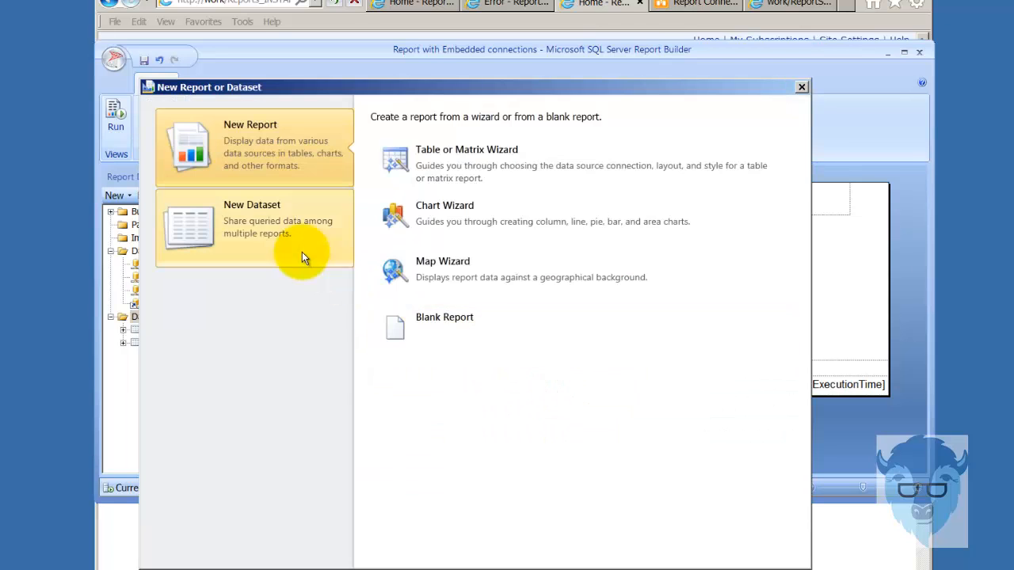
pyautogui.click(240, 228)
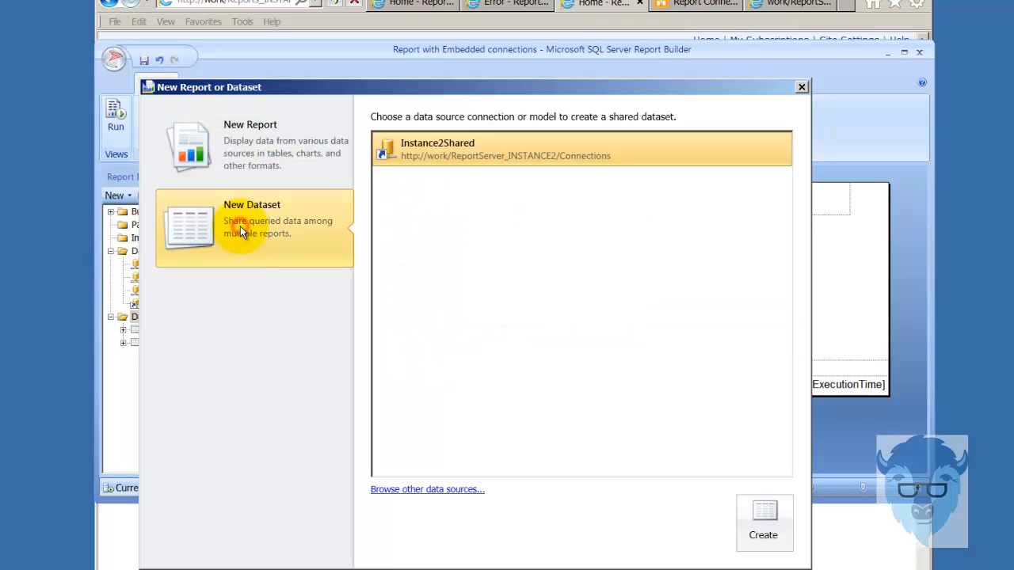
# - Base the dataset on Instance2Shared, connecting as the current Windows user
pyautogui.click(426, 154)
pyautogui.click(763, 517)
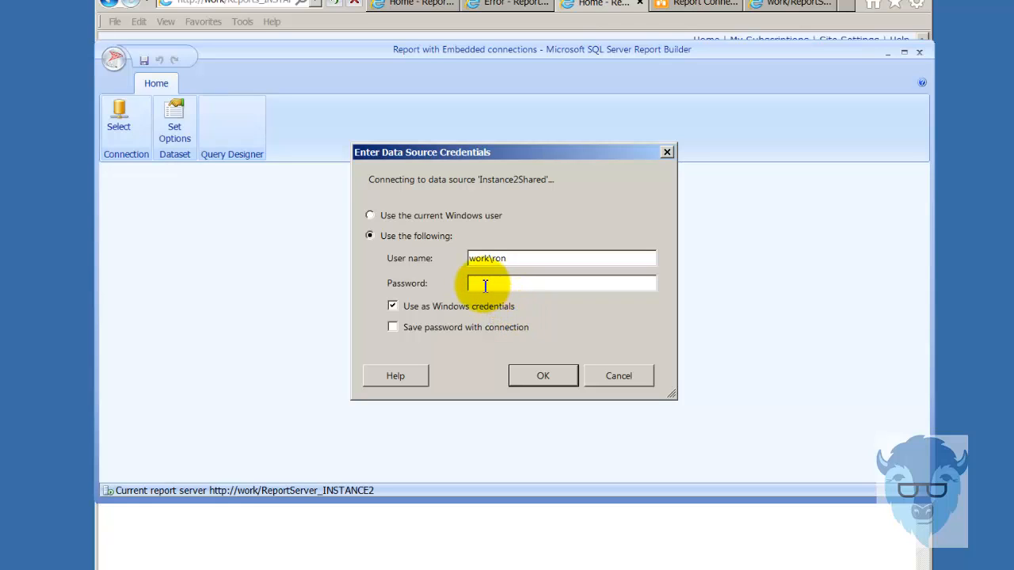
pyautogui.click(442, 218)
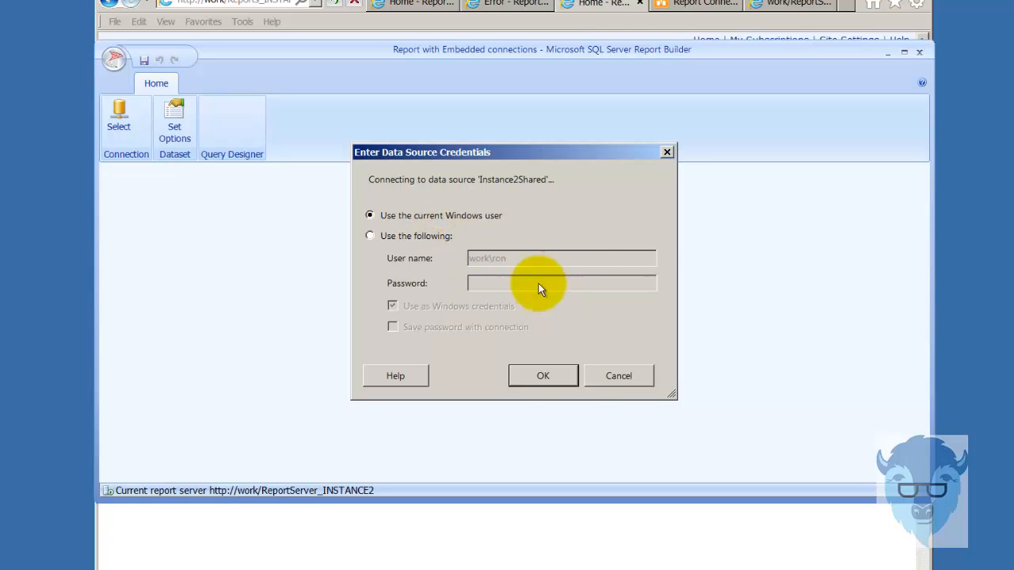
pyautogui.click(546, 377)
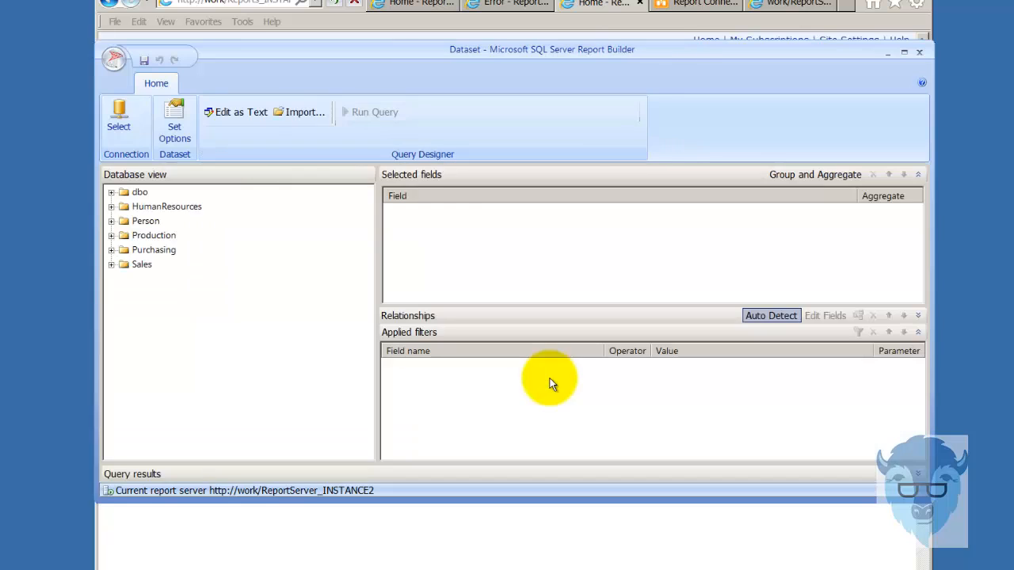
# - Query the HumanResources Employee table, preview its rows, and begin saving the dataset
pyautogui.click(112, 206)
pyautogui.click(123, 221)
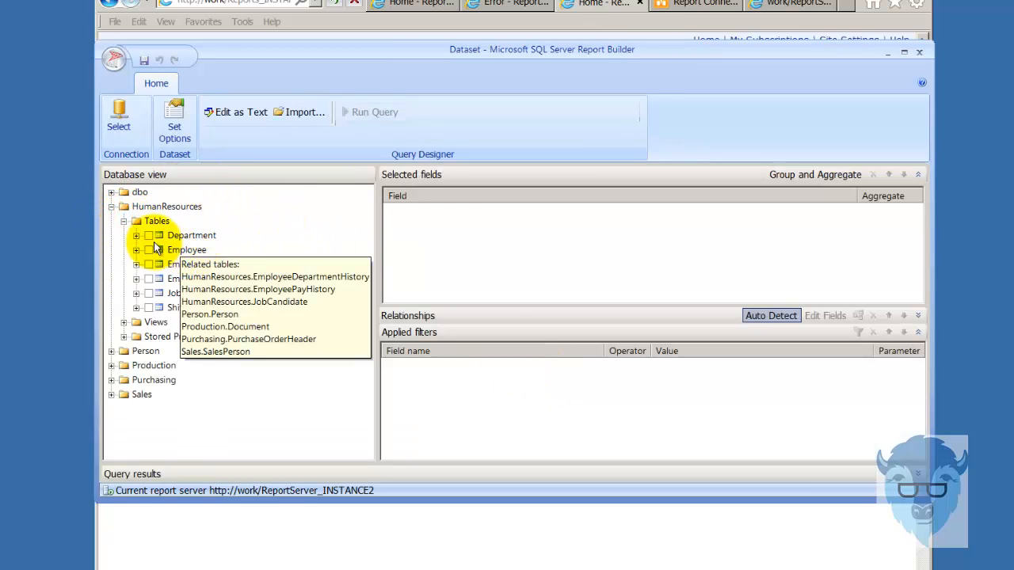
pyautogui.click(147, 249)
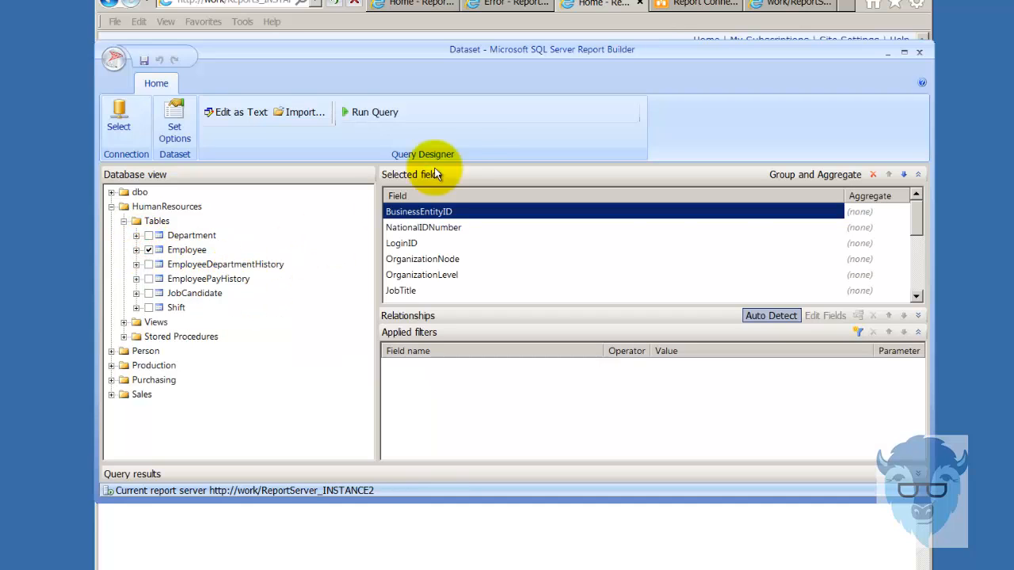
pyautogui.click(371, 112)
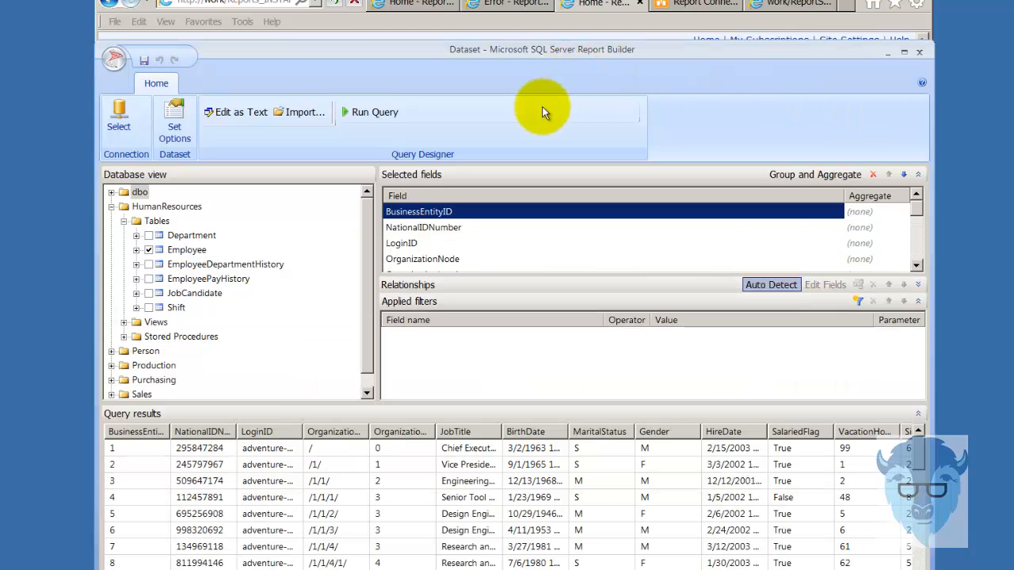
pyautogui.click(142, 59)
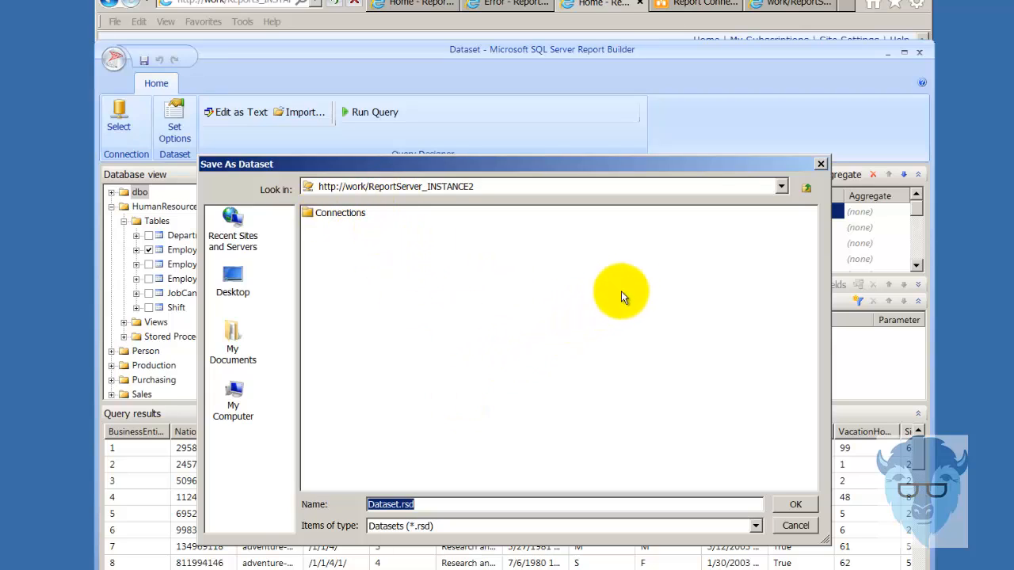
pyautogui.click(807, 188)
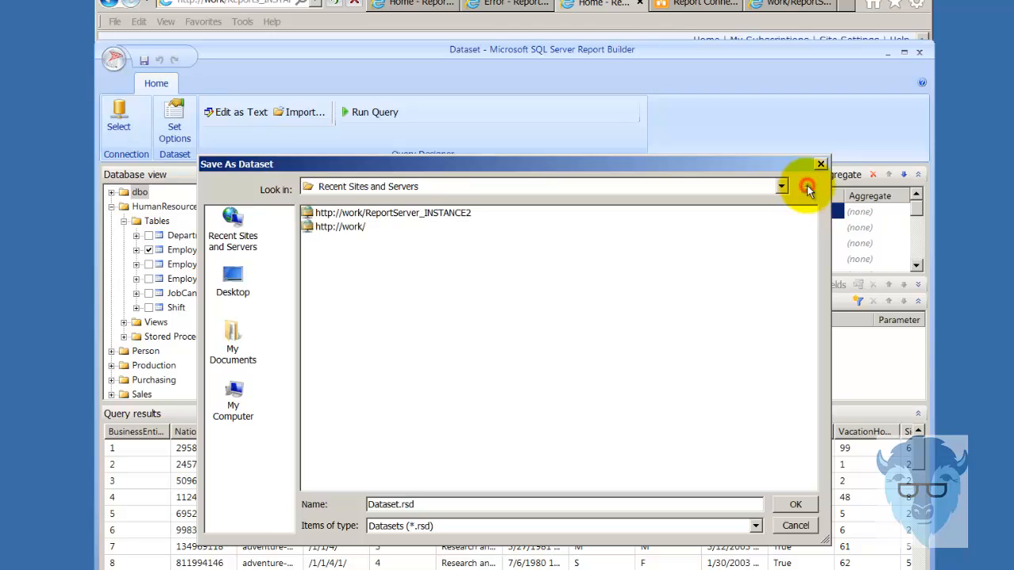
pyautogui.click(367, 214)
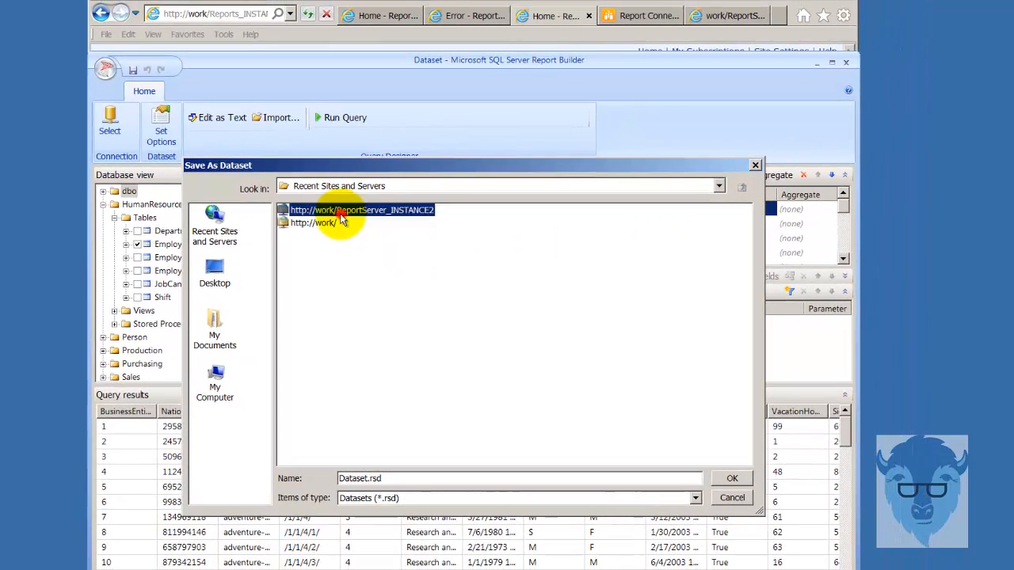
pyautogui.doubleClick(341, 212)
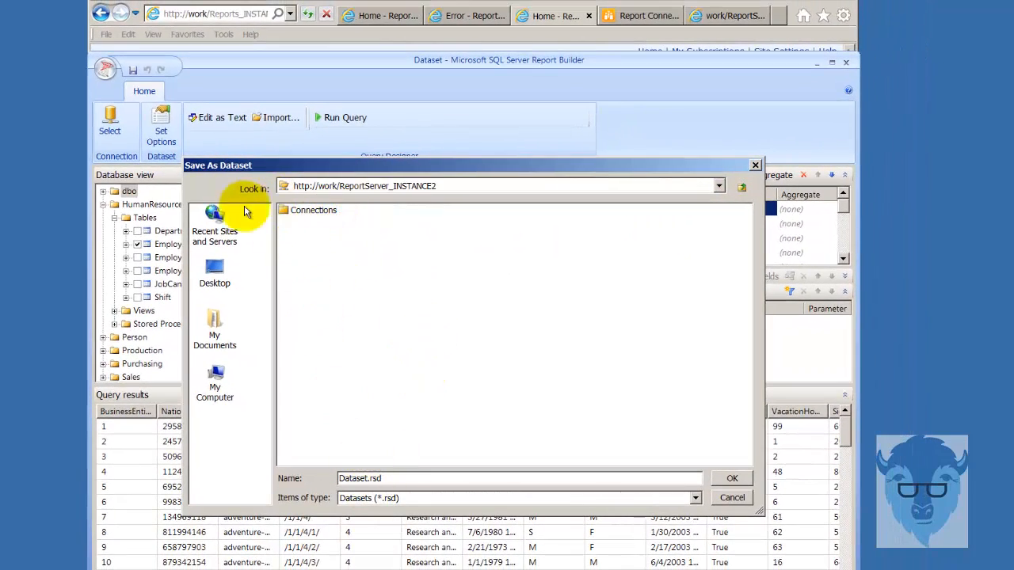
pyautogui.doubleClick(394, 480)
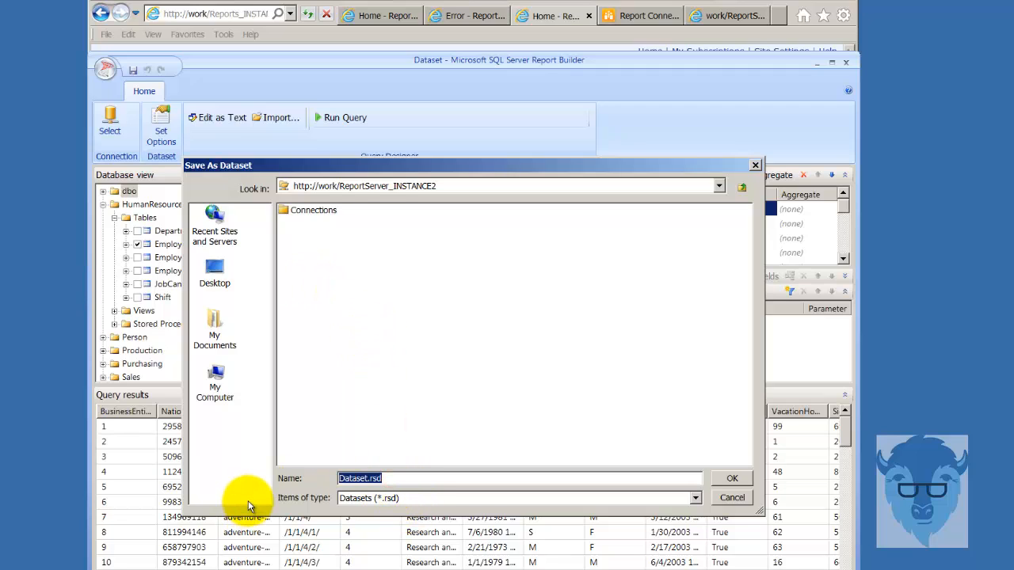
pyautogui.write('Shared')
pyautogui.click(729, 476)
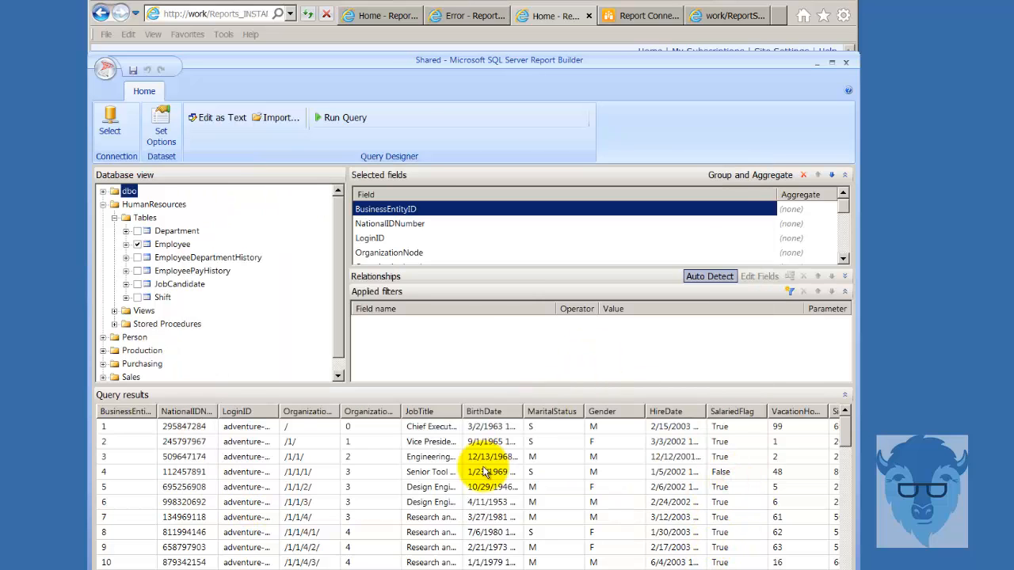
pyautogui.click(847, 61)
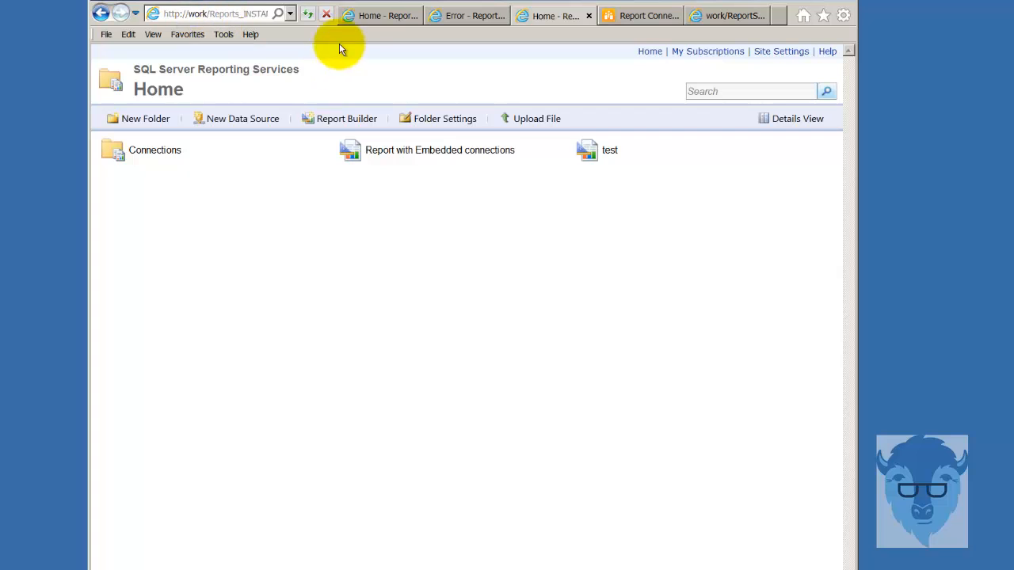
# - Refresh the Report Manager Home page and view the Shared dataset's properties and description
pyautogui.click(307, 16)
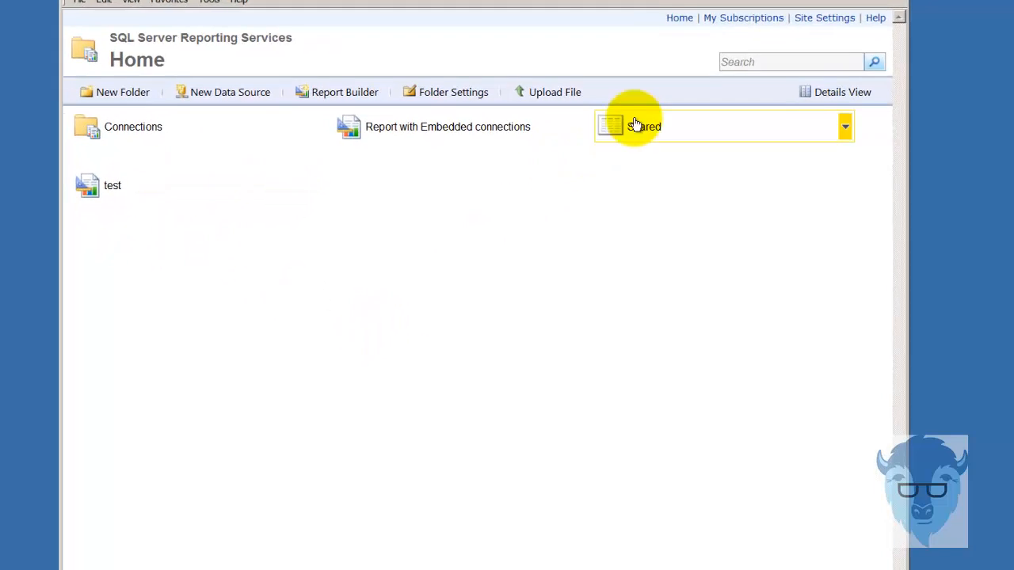
pyautogui.click(608, 127)
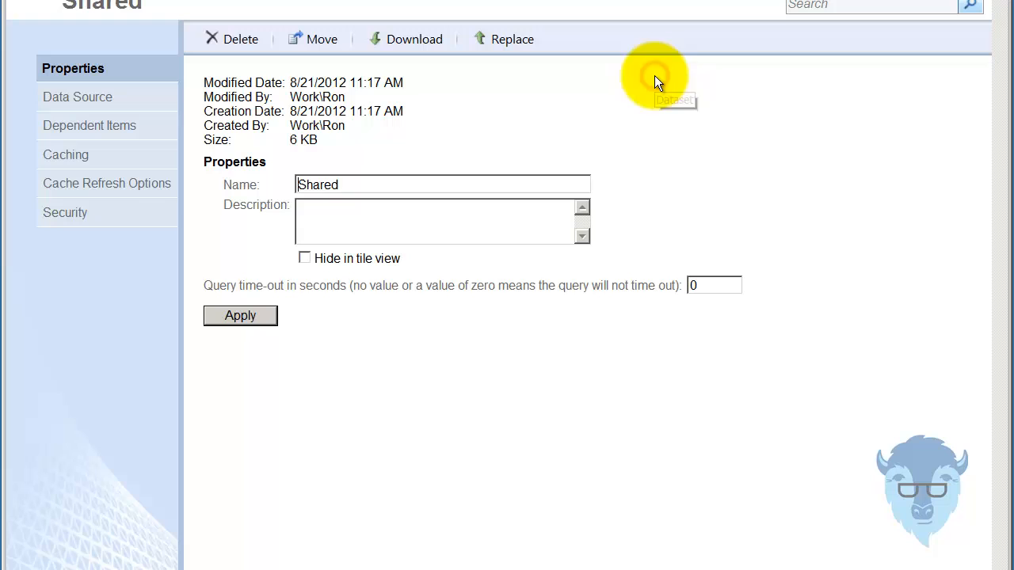
pyautogui.click(343, 202)
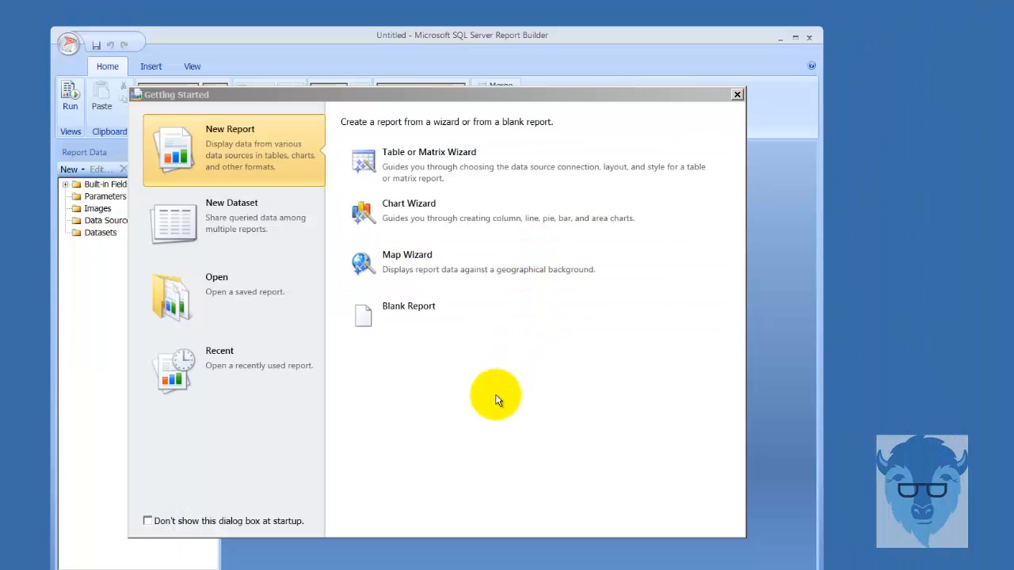
# - Create a blank report with DataSource1 on the shared Instance2Shared connection, tested successfully
pyautogui.click(425, 312)
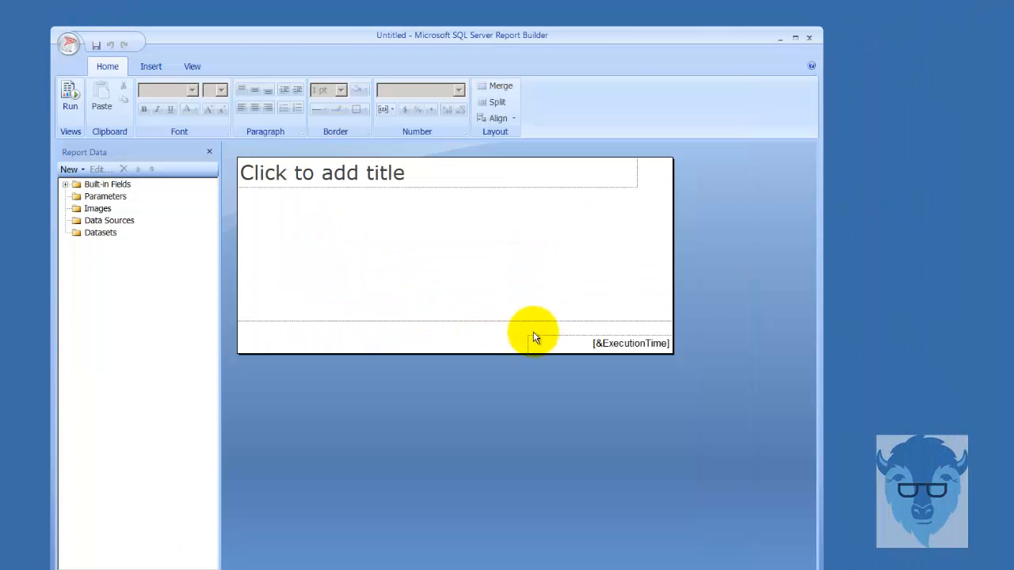
pyautogui.click(111, 222)
pyautogui.rightClick(123, 224)
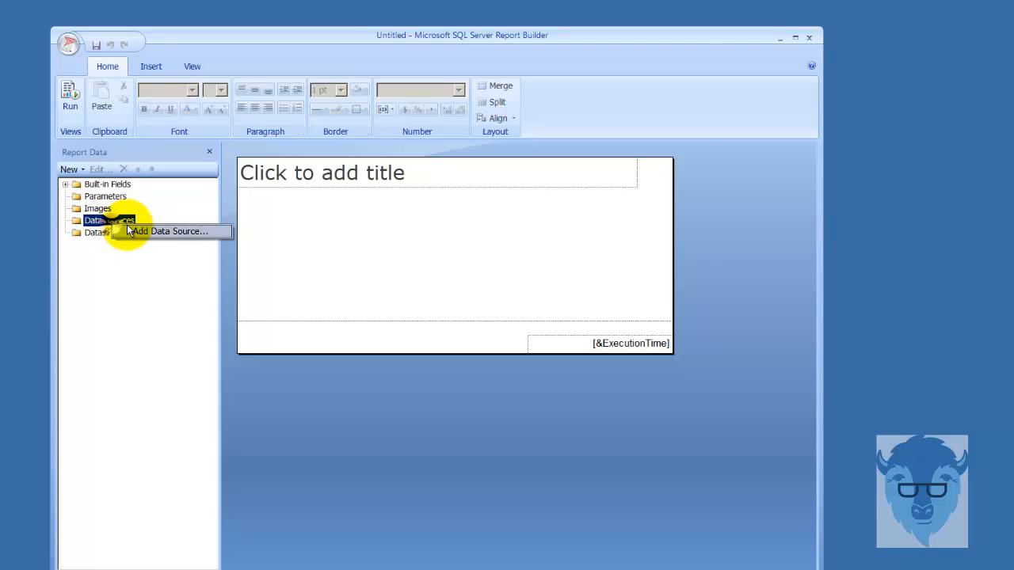
pyautogui.click(129, 230)
pyautogui.click(360, 238)
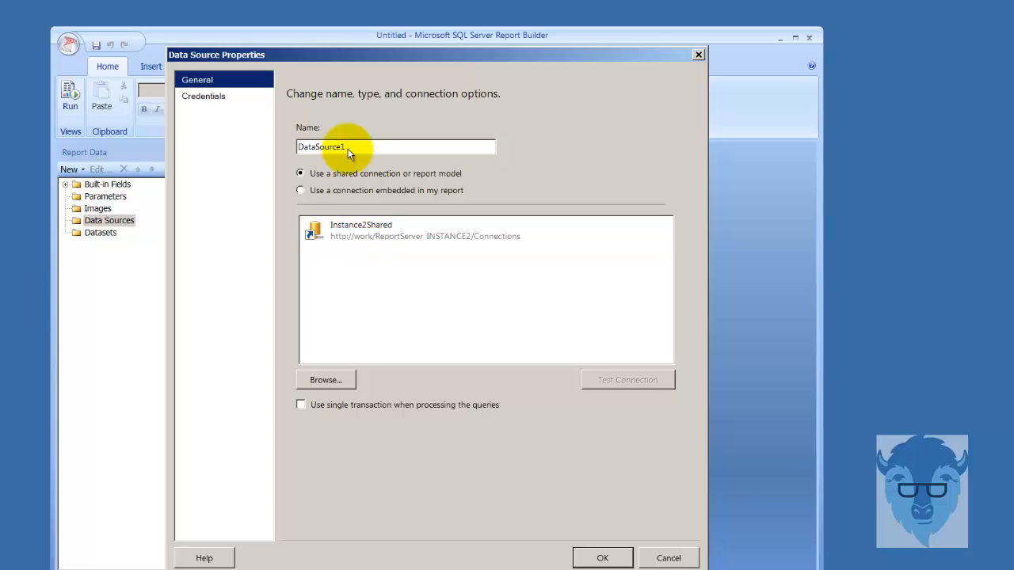
pyautogui.click(379, 225)
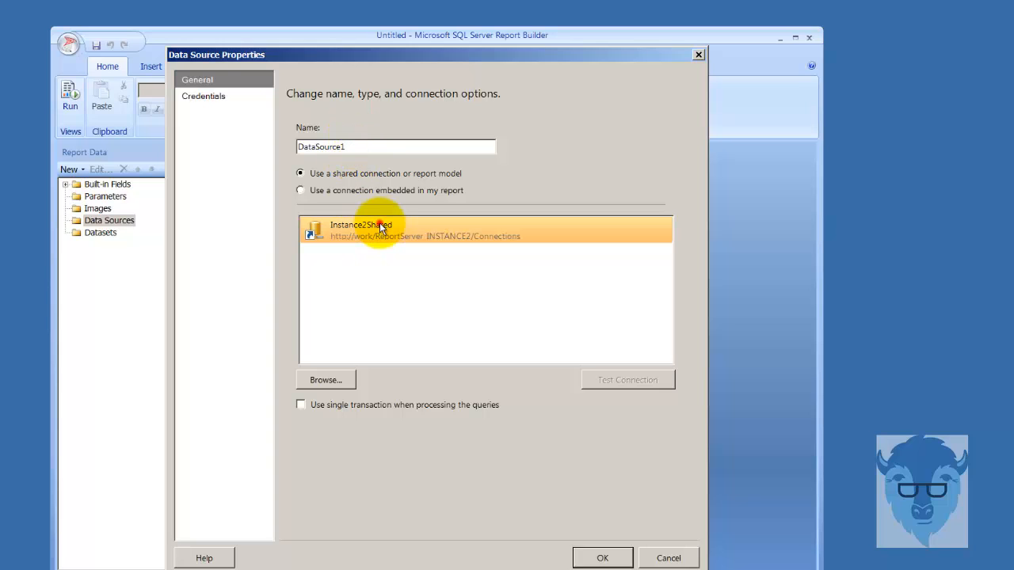
pyautogui.click(607, 379)
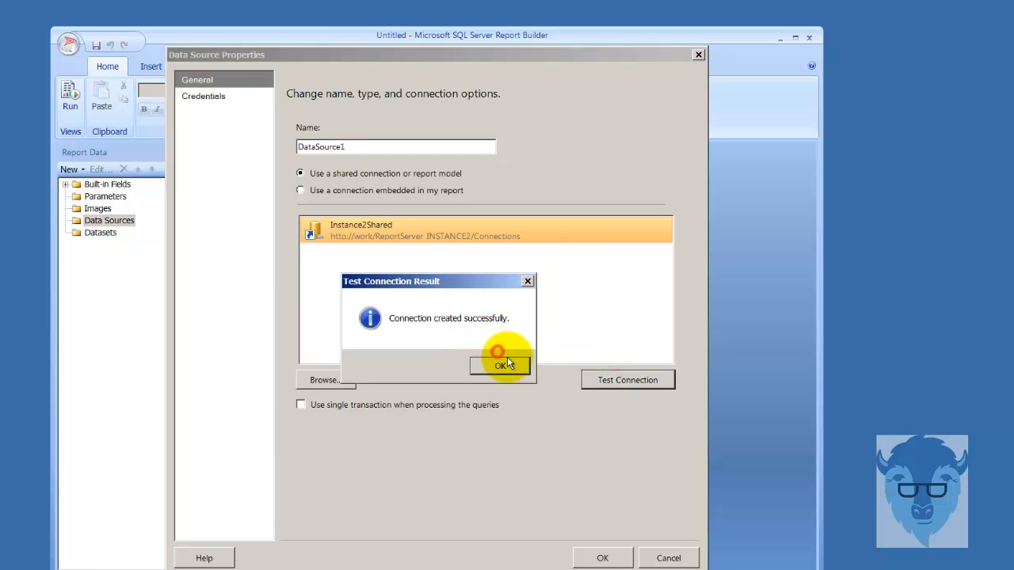
pyautogui.click(508, 363)
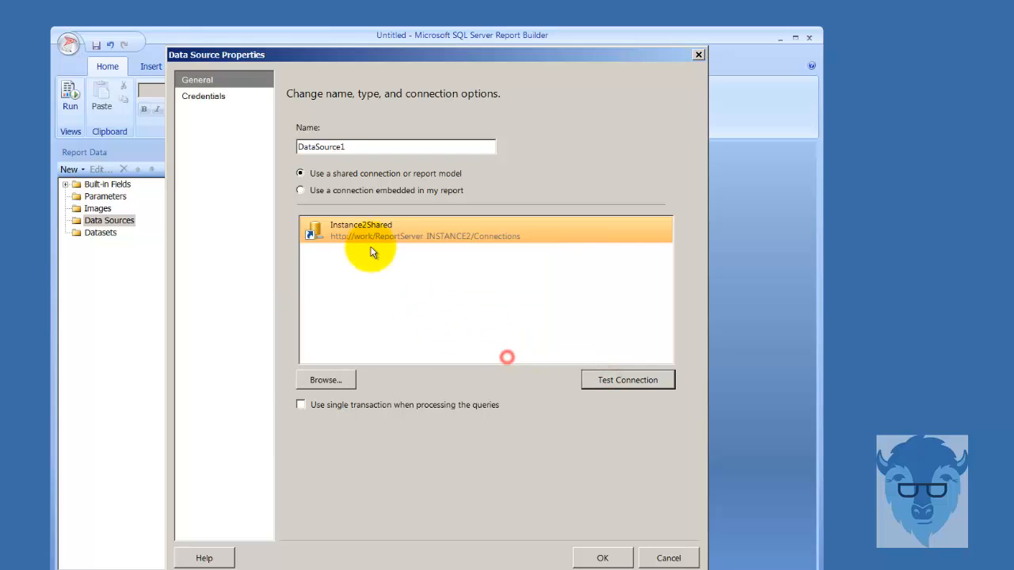
pyautogui.click(617, 557)
pyautogui.rightClick(100, 245)
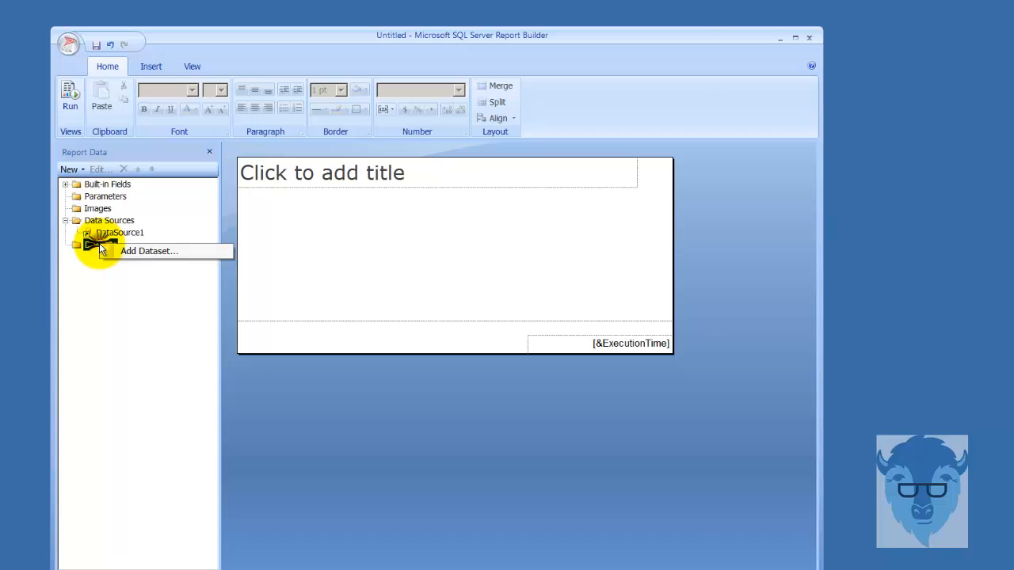
# - Add DataSet1 from the published Shared dataset, supplying Employee fields BusinessEntityID through ModifiedDate
pyautogui.click(119, 251)
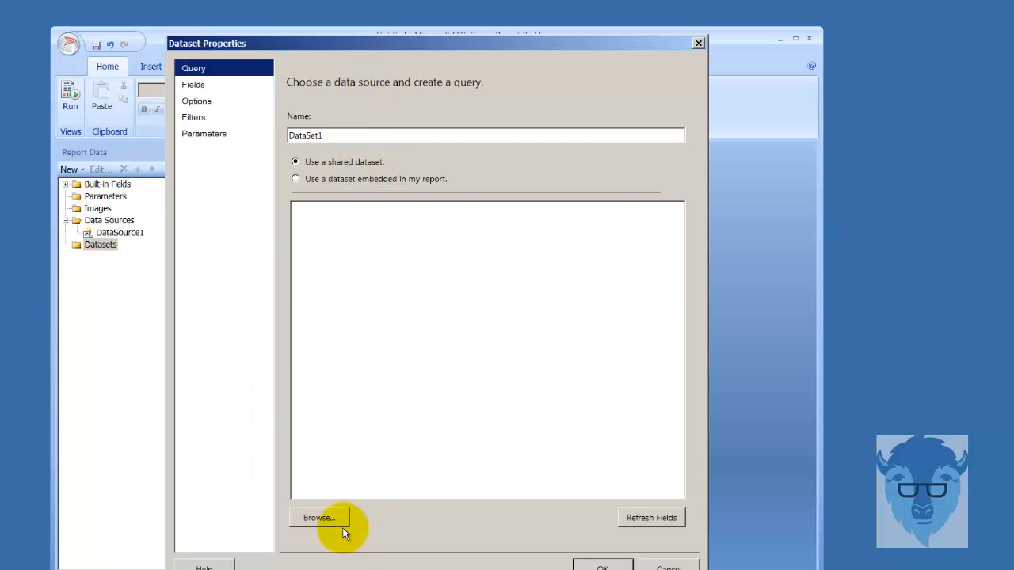
pyautogui.click(321, 518)
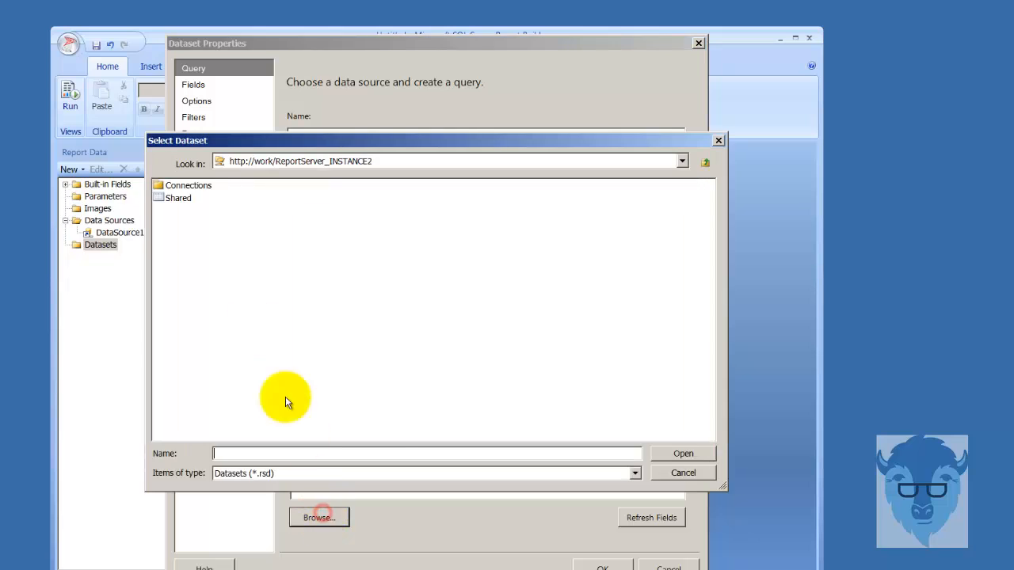
pyautogui.doubleClick(179, 201)
pyautogui.click(602, 567)
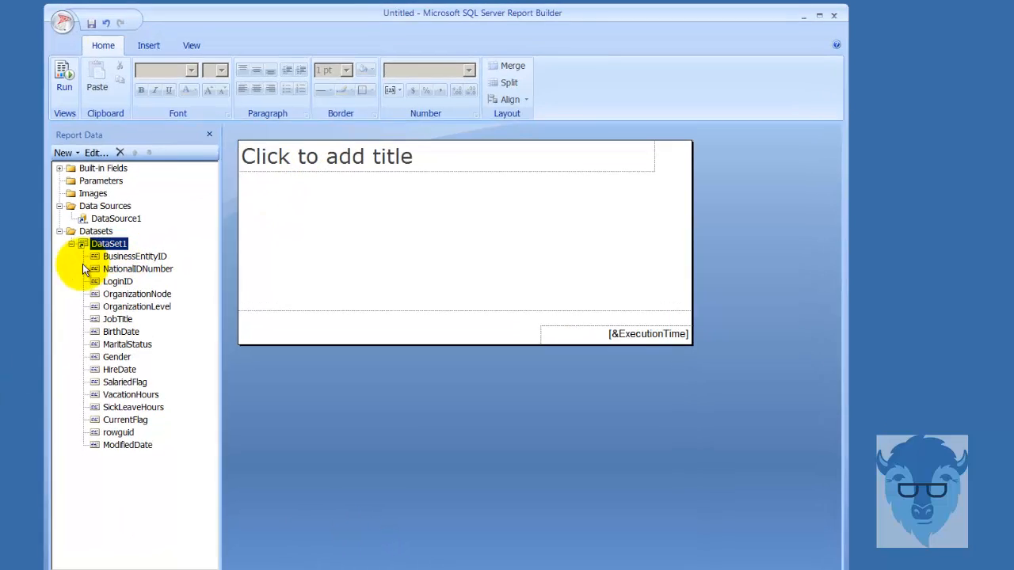
pyautogui.click(77, 256)
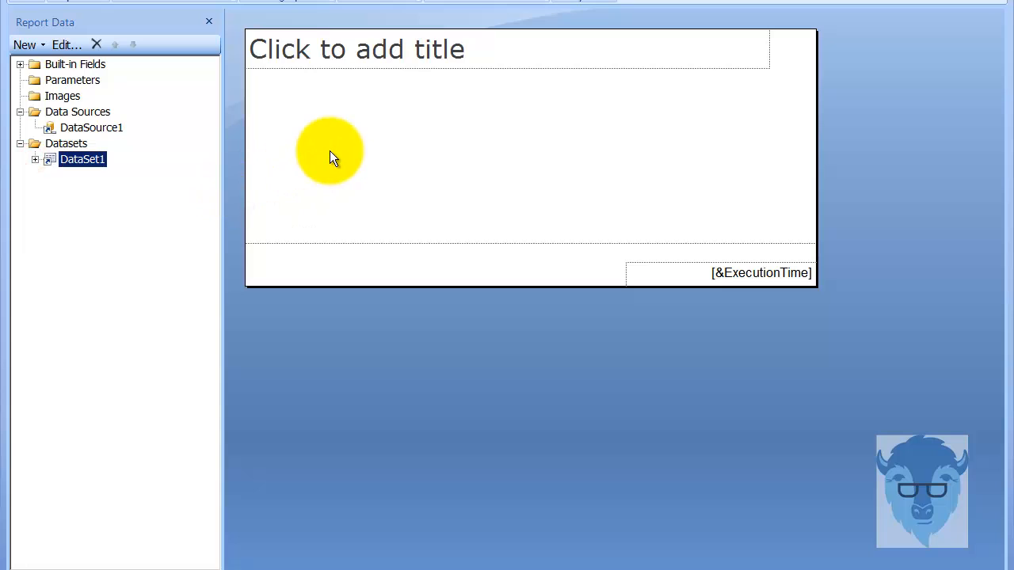